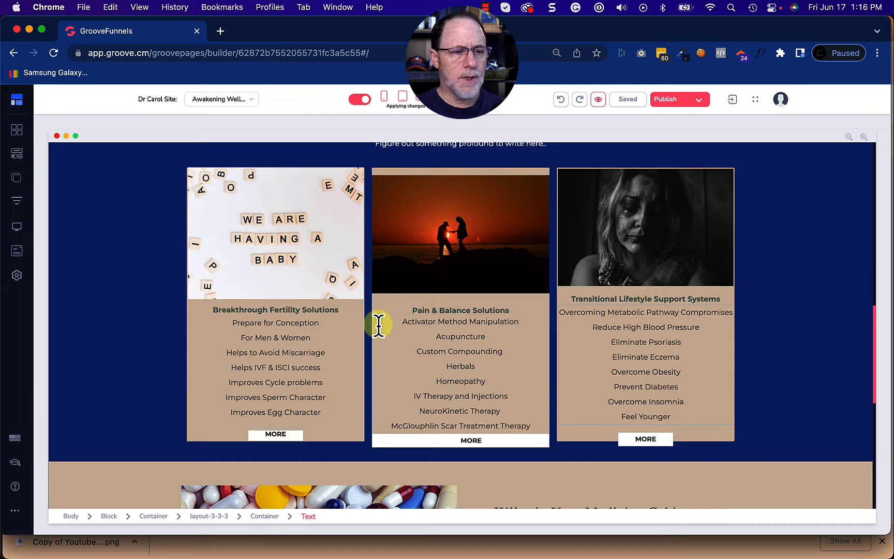
# - Zoom in the browser and examine the three-column layout row's outline against the content of its columns
pyautogui.click(349, 308)
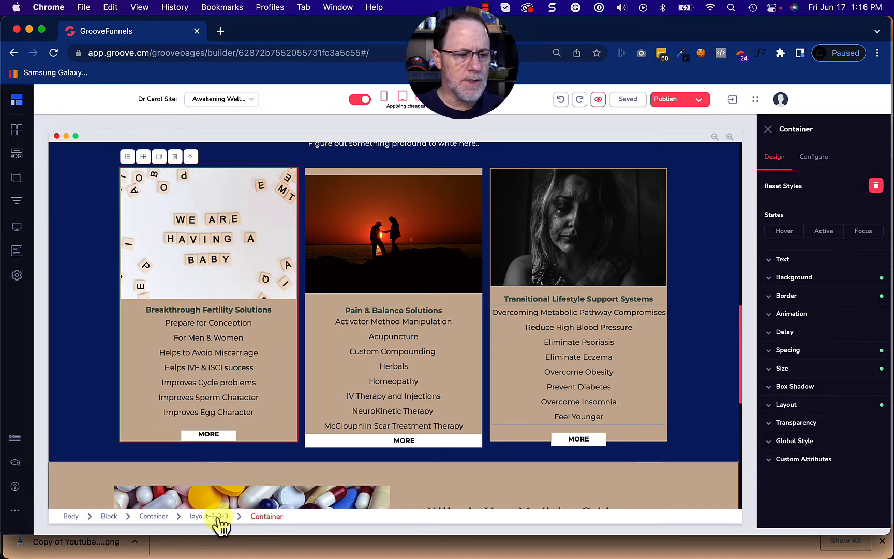
pyautogui.press('super+equal')
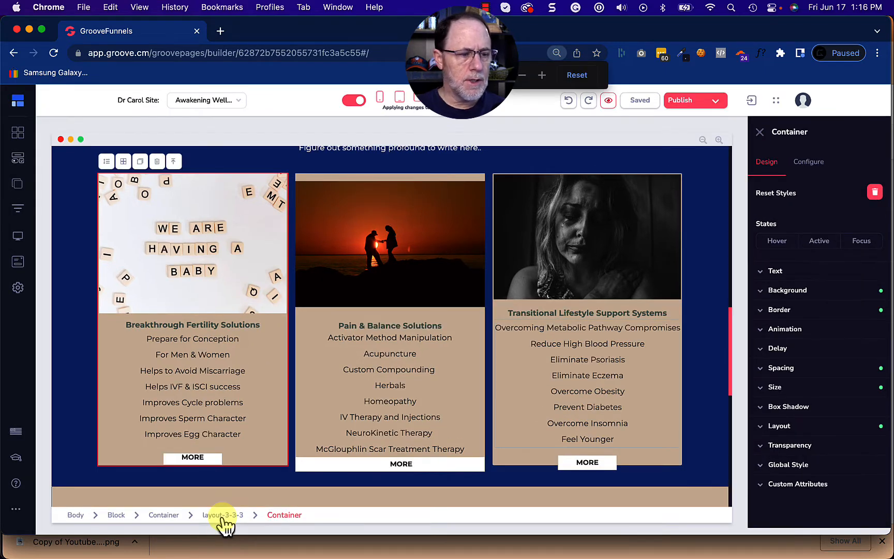
pyautogui.click(224, 514)
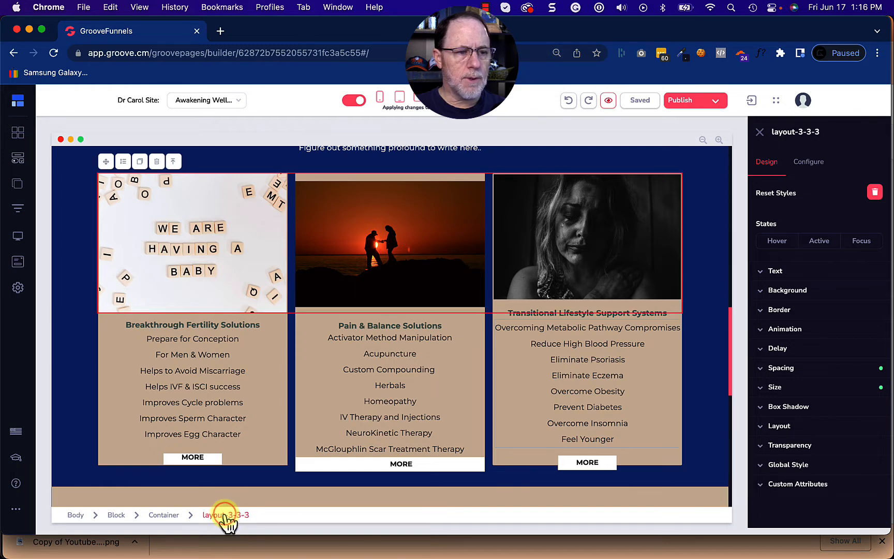
pyautogui.scroll(1, 365, 425)
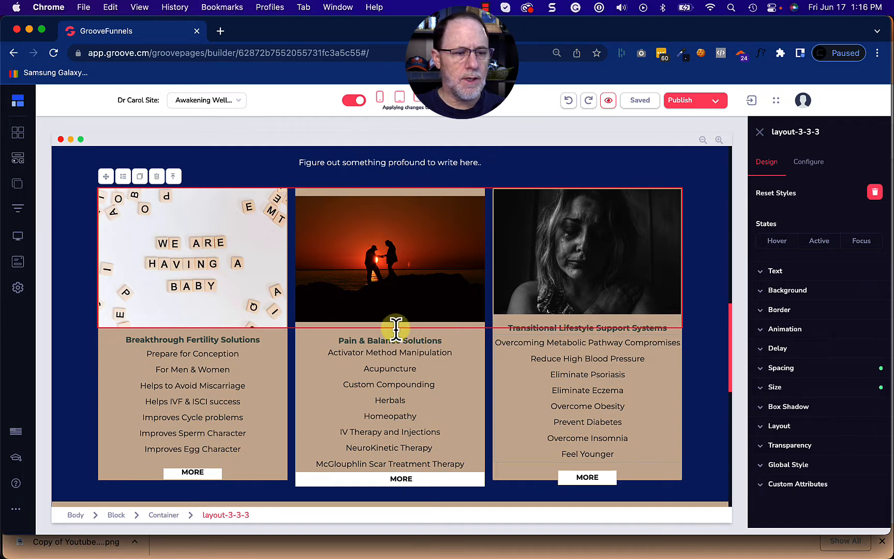
pyautogui.scroll(-2, 364, 417)
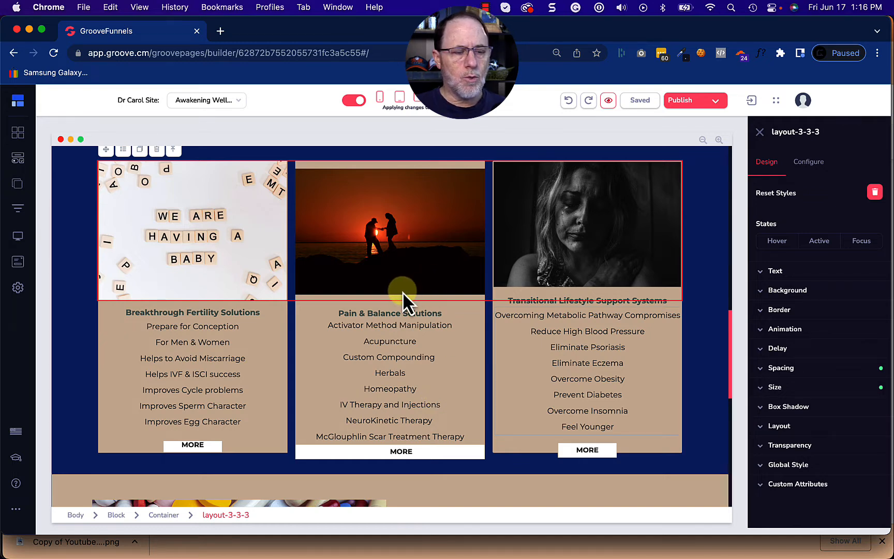
# - Inspect the padding and margin of the Breakthrough Fertility Solutions column container
pyautogui.click(284, 298)
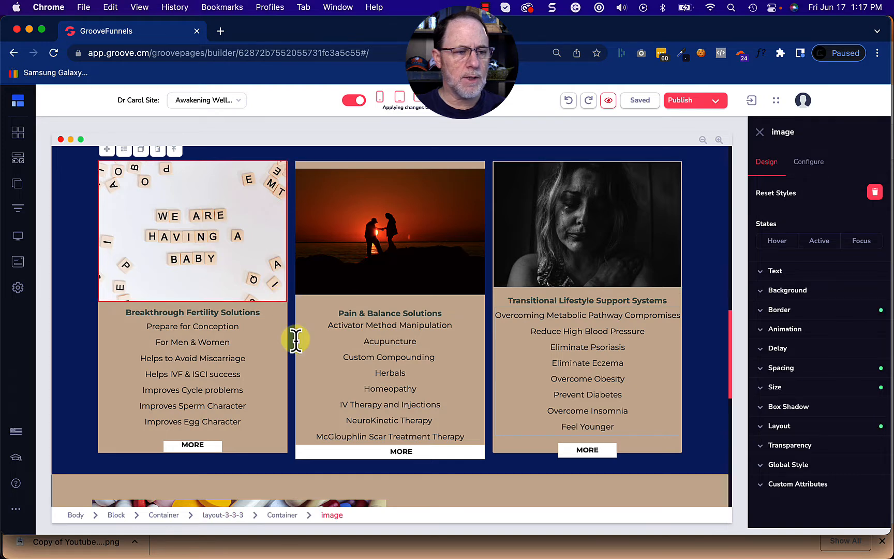
pyautogui.click(289, 514)
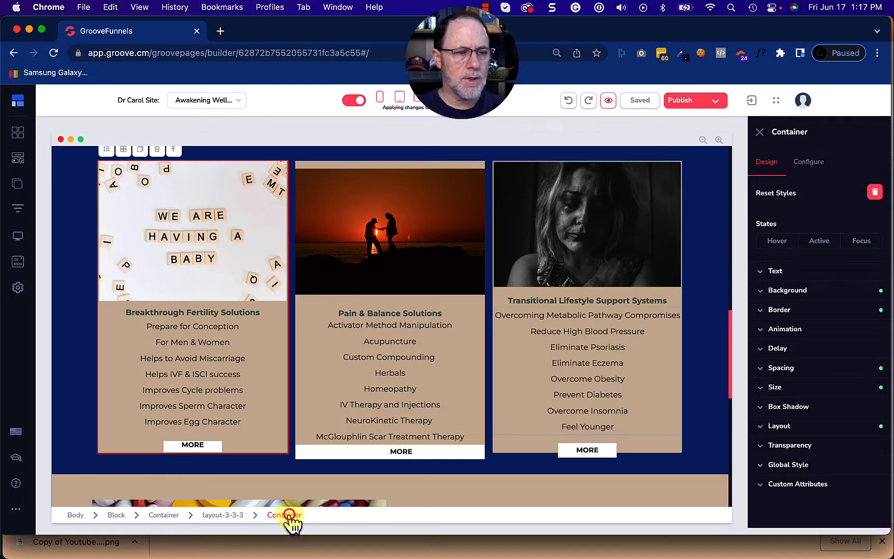
pyautogui.click(106, 150)
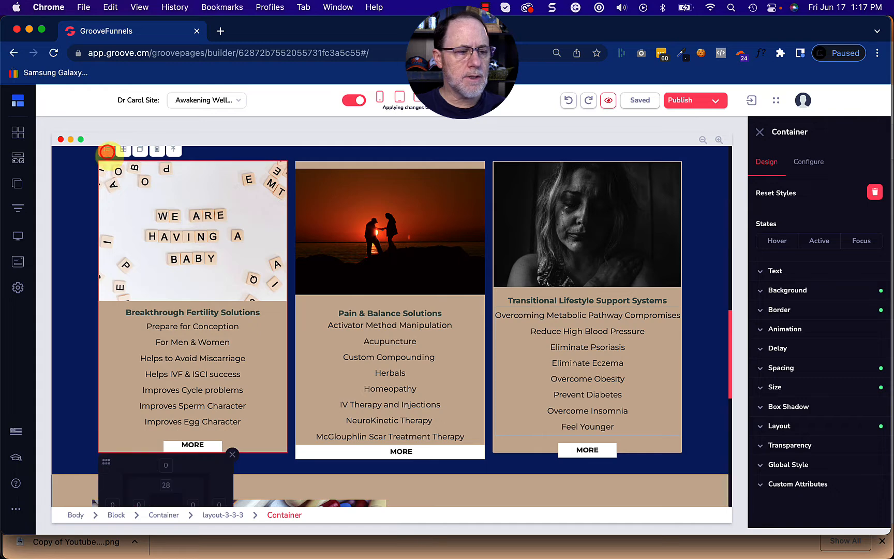
pyautogui.scroll(-2, 226, 337)
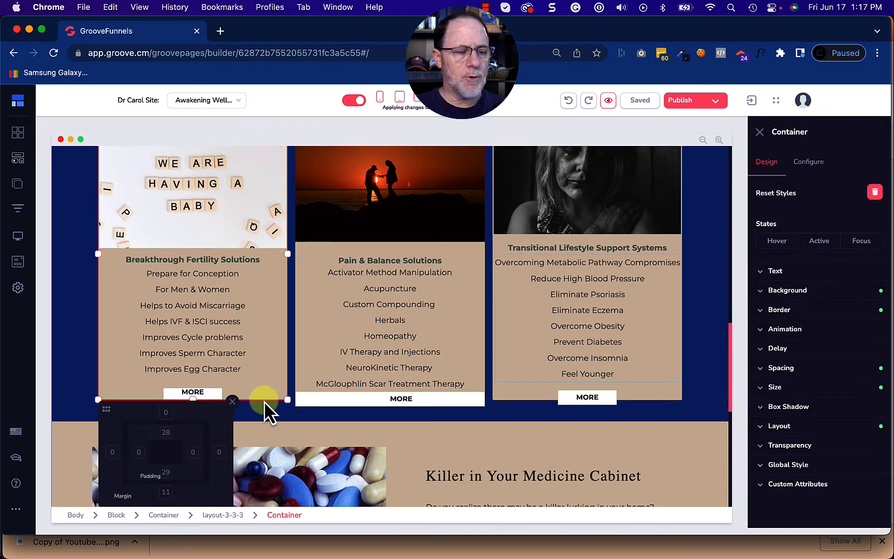
pyautogui.scroll(1, 271, 432)
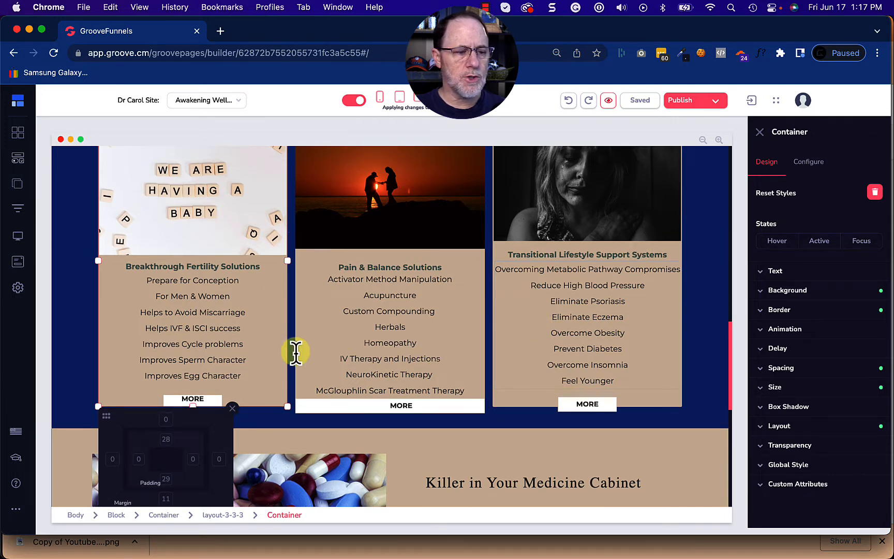
pyautogui.scroll(-2, 296, 347)
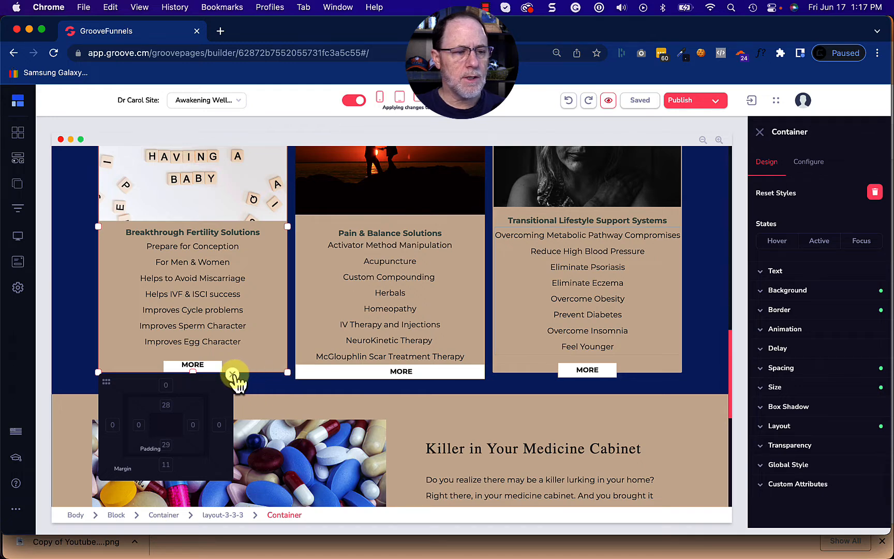
pyautogui.scroll(3, 245, 370)
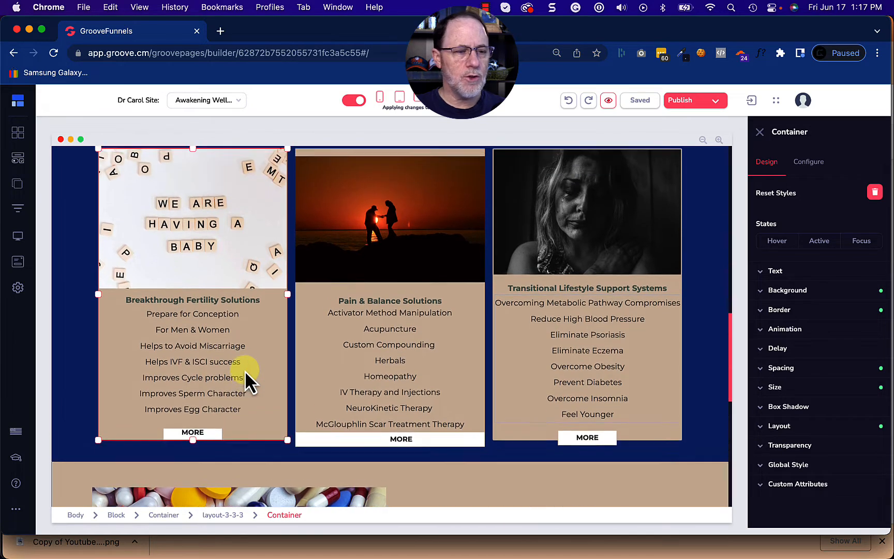
pyautogui.scroll(-1, 245, 370)
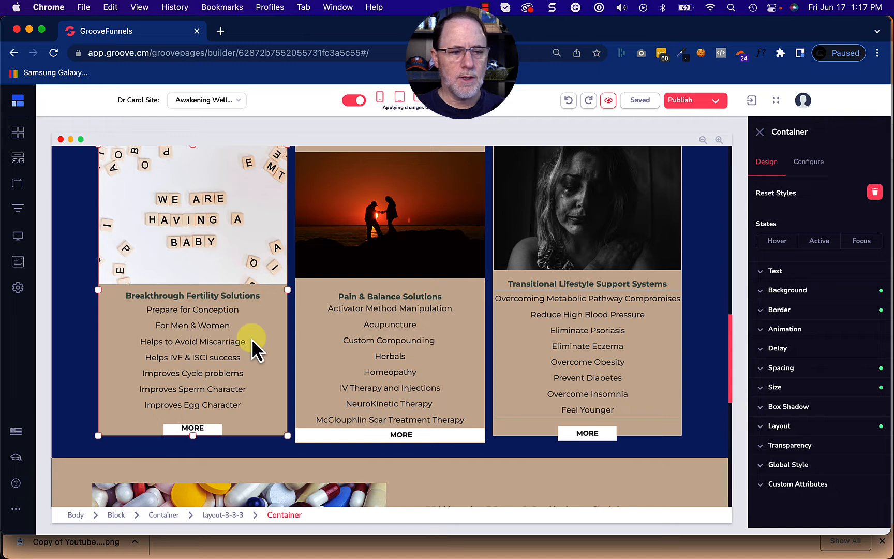
pyautogui.scroll(2, 252, 338)
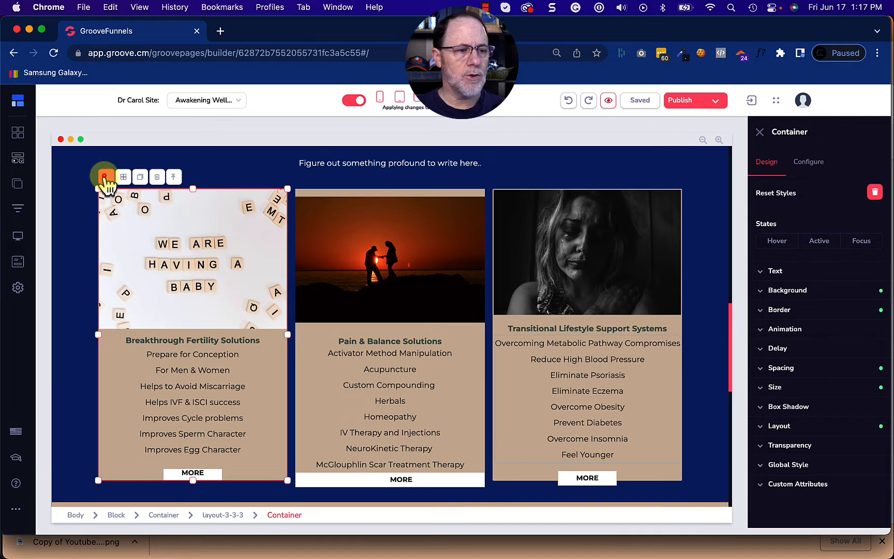
pyautogui.scroll(-2, 235, 379)
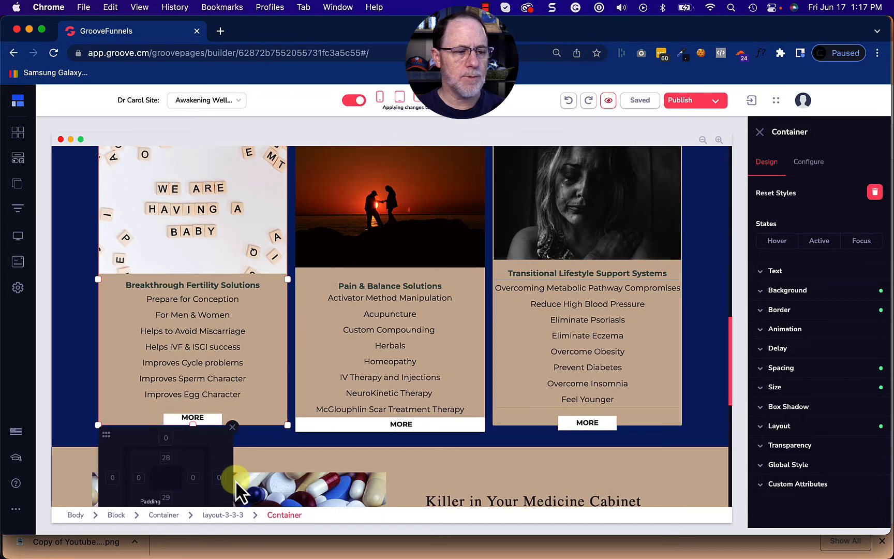
pyautogui.scroll(2, 230, 360)
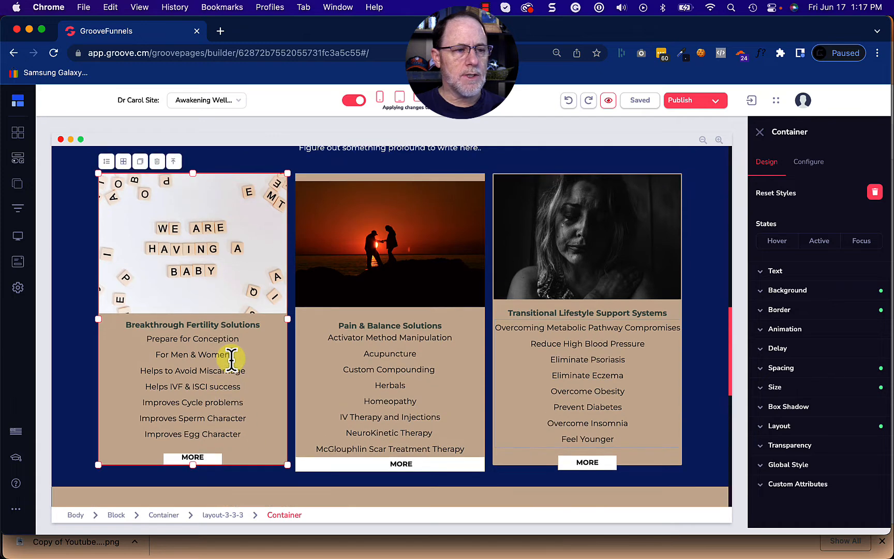
# - Set the height of the Breakthrough Fertility Solutions container to Auto
pyautogui.click(794, 392)
pyautogui.scroll(-3, 795, 408)
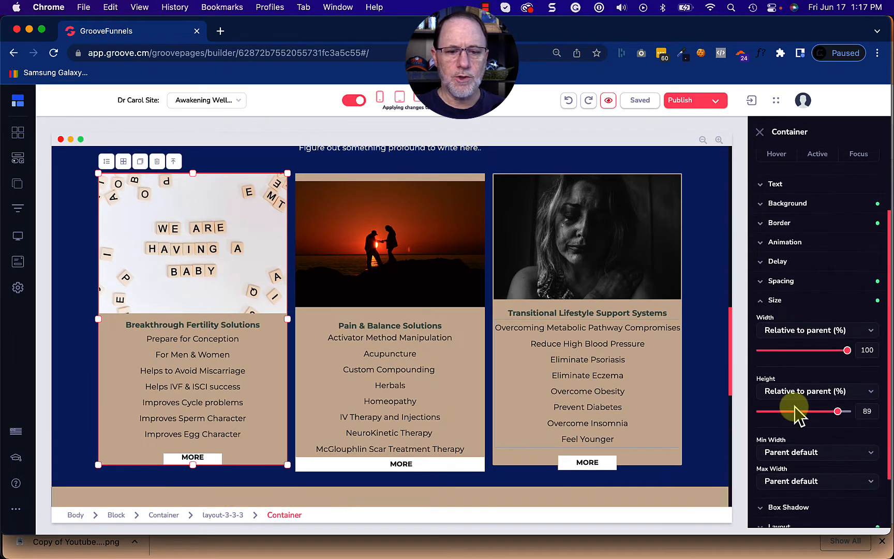
pyautogui.scroll(-1, 795, 412)
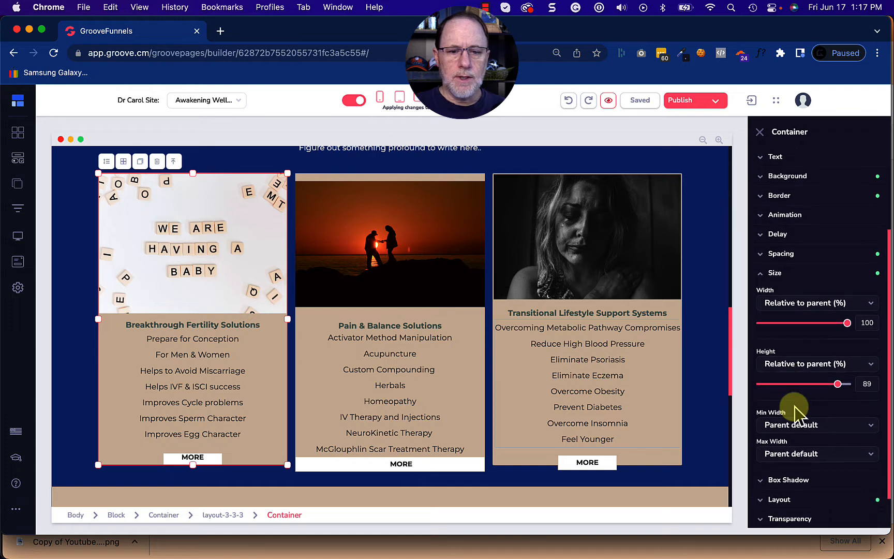
pyautogui.click(825, 365)
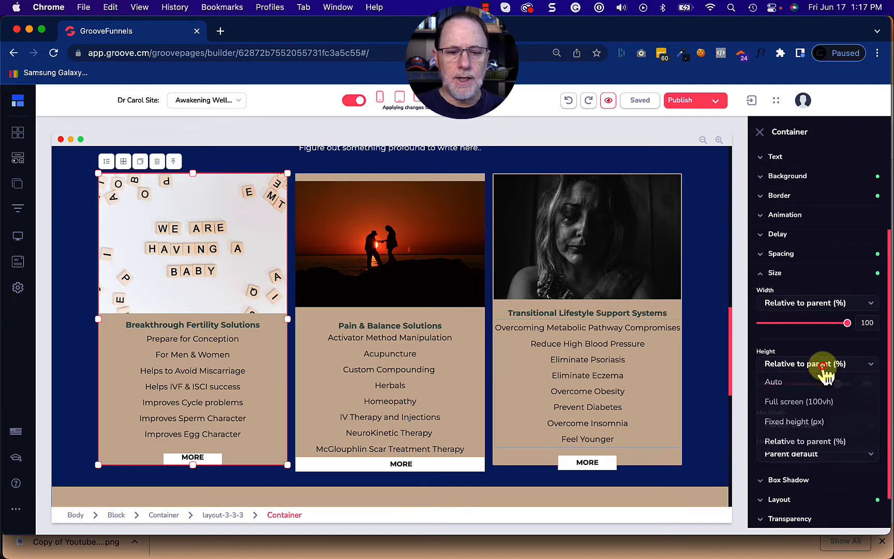
pyautogui.click(800, 381)
pyautogui.scroll(-2, 357, 385)
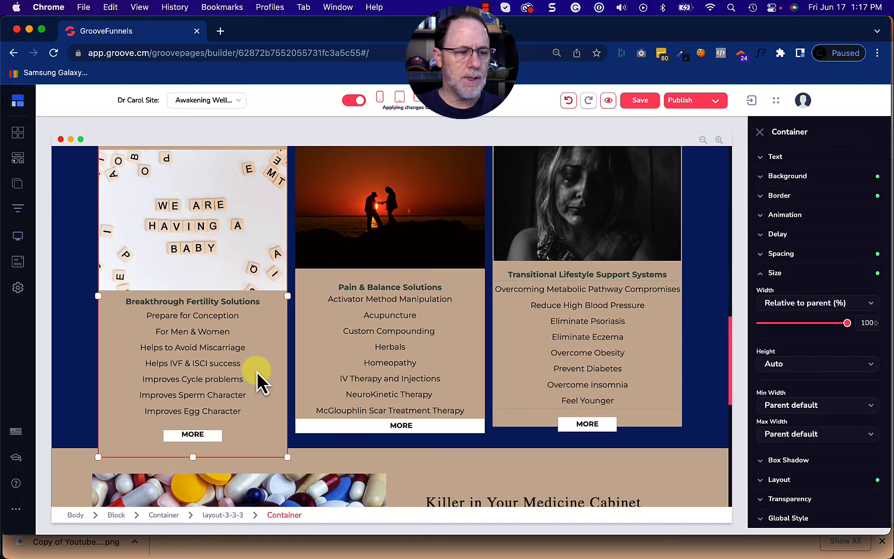
# - Set the height of the Pain & Balance Solutions column container to Auto
pyautogui.click(305, 410)
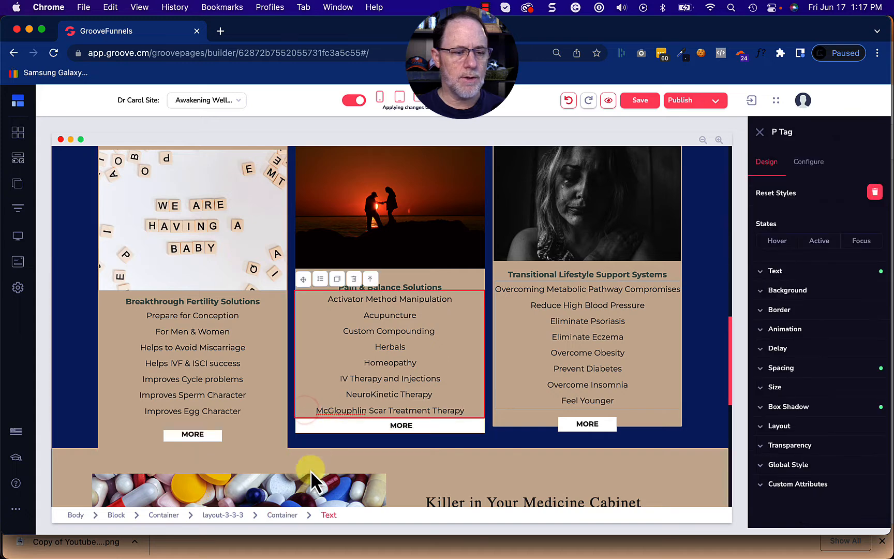
pyautogui.click(282, 515)
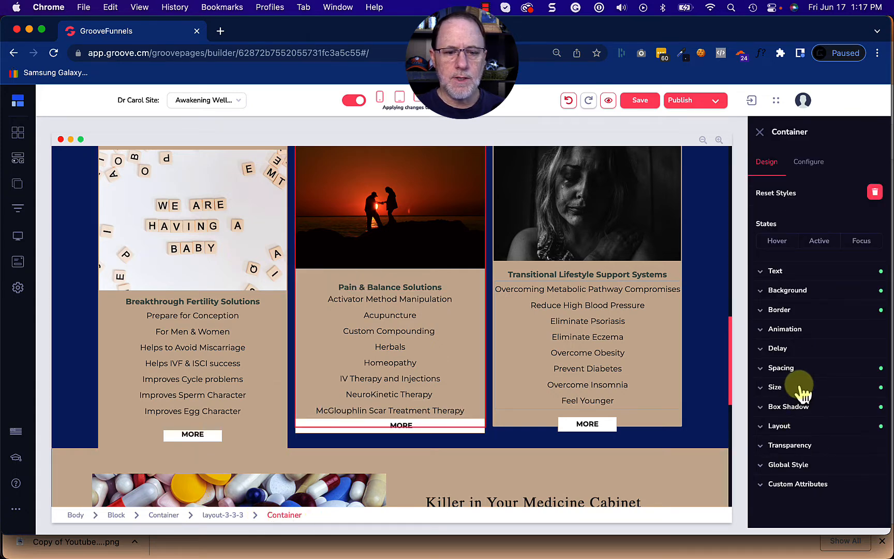
pyautogui.click(775, 387)
pyautogui.scroll(-3, 809, 436)
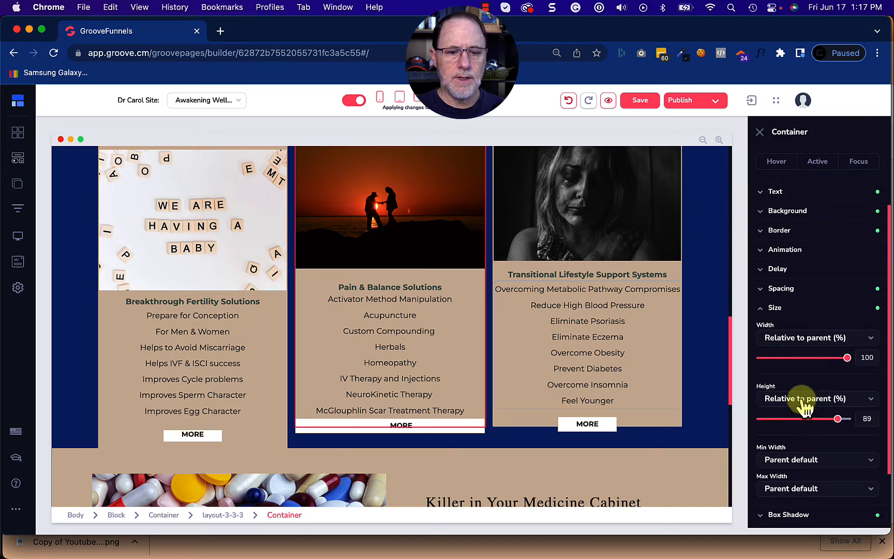
pyautogui.click(802, 398)
pyautogui.click(802, 399)
pyautogui.click(801, 398)
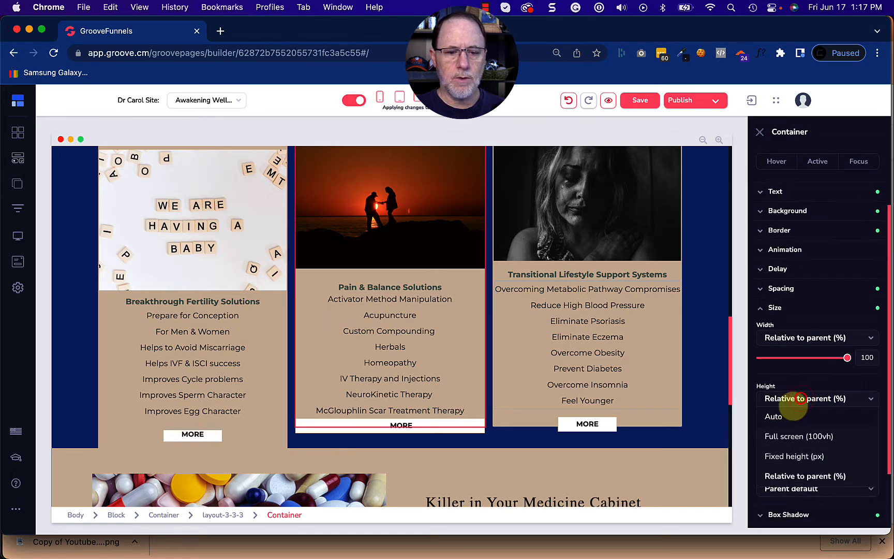
pyautogui.click(788, 417)
pyautogui.scroll(-1, 647, 403)
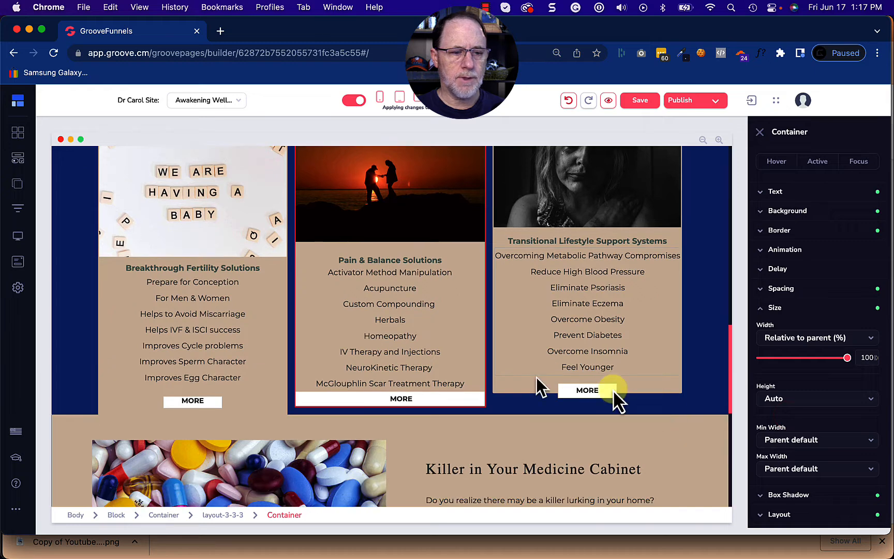
# - Set the height of the Transitional Lifestyle Support Systems column container to Auto
pyautogui.click(647, 391)
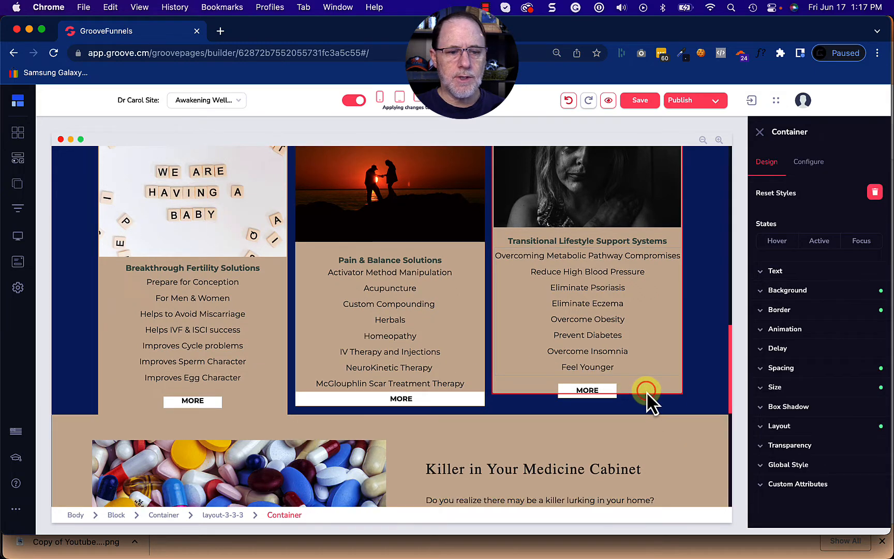
pyautogui.click(796, 386)
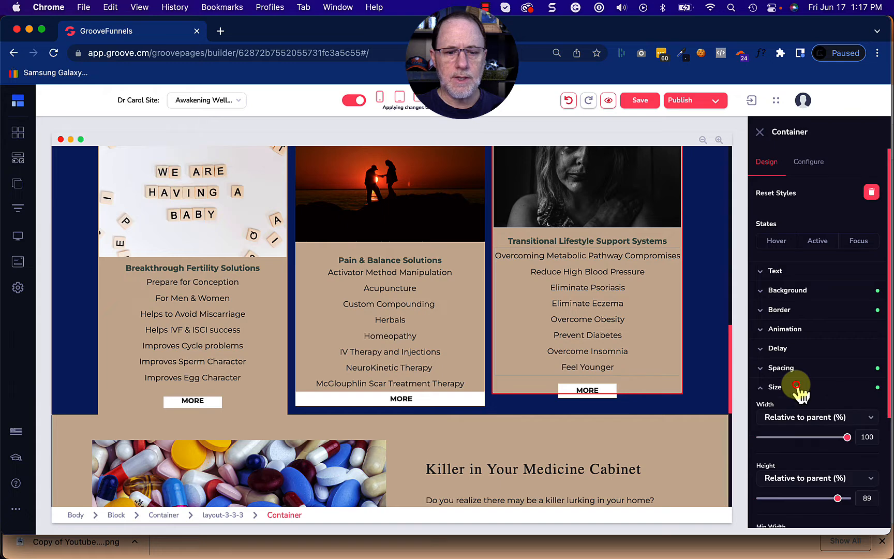
pyautogui.click(808, 478)
pyautogui.click(800, 493)
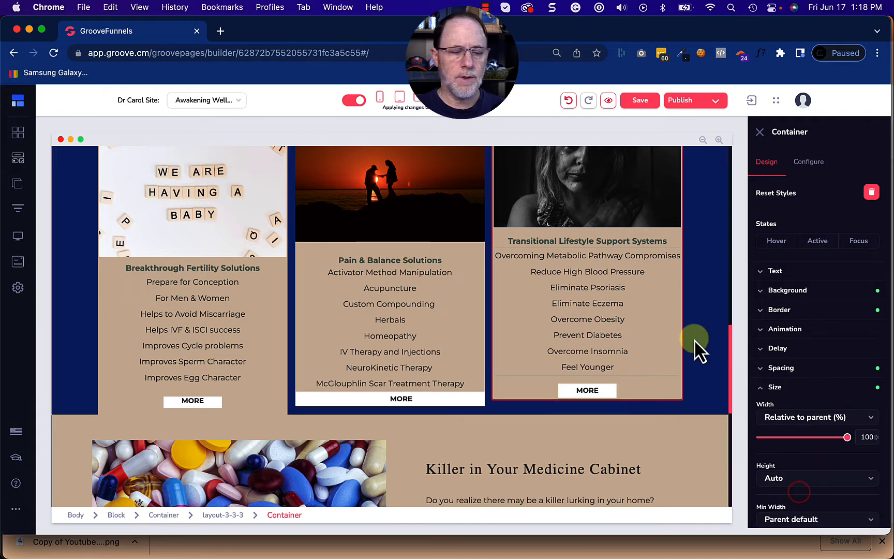
pyautogui.scroll(3, 709, 351)
pyautogui.scroll(-3, 711, 340)
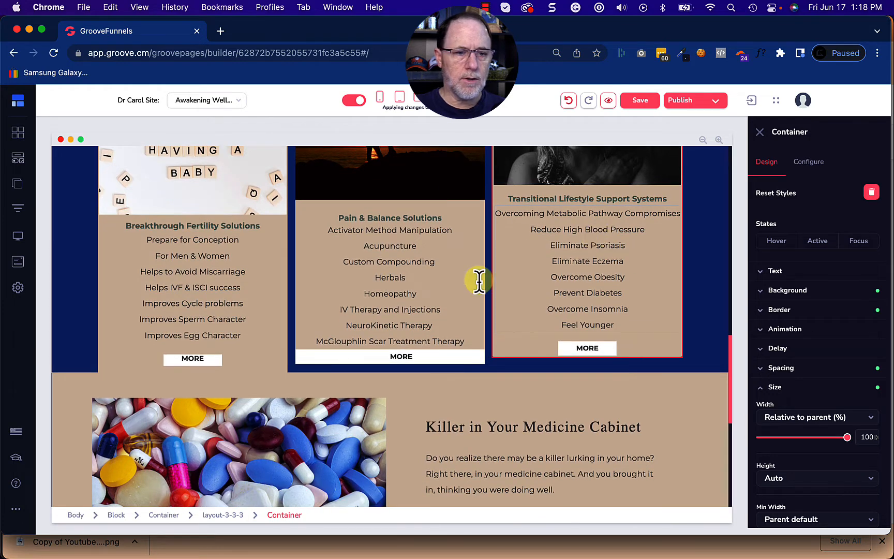
pyautogui.scroll(-1, 424, 373)
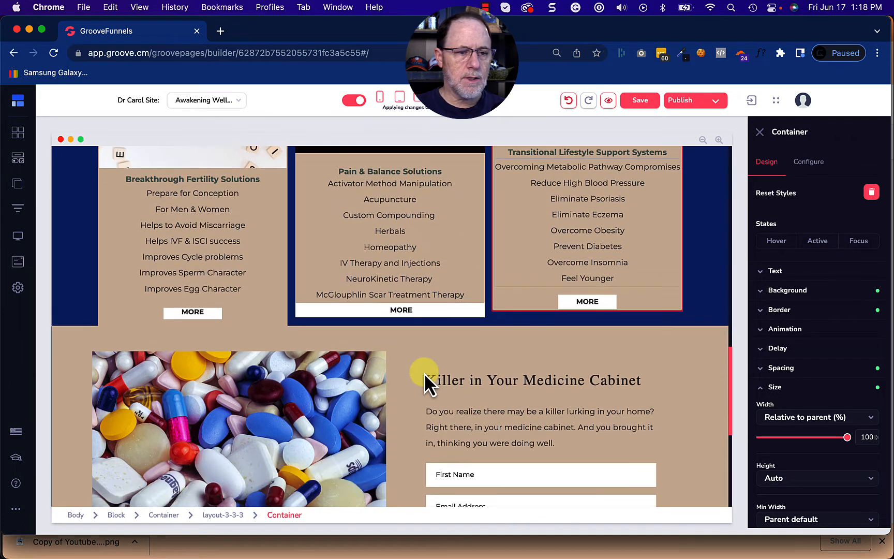
# - Set the height of the layout row holding the three columns to Auto and check the section
pyautogui.click(226, 514)
pyautogui.scroll(3, 449, 349)
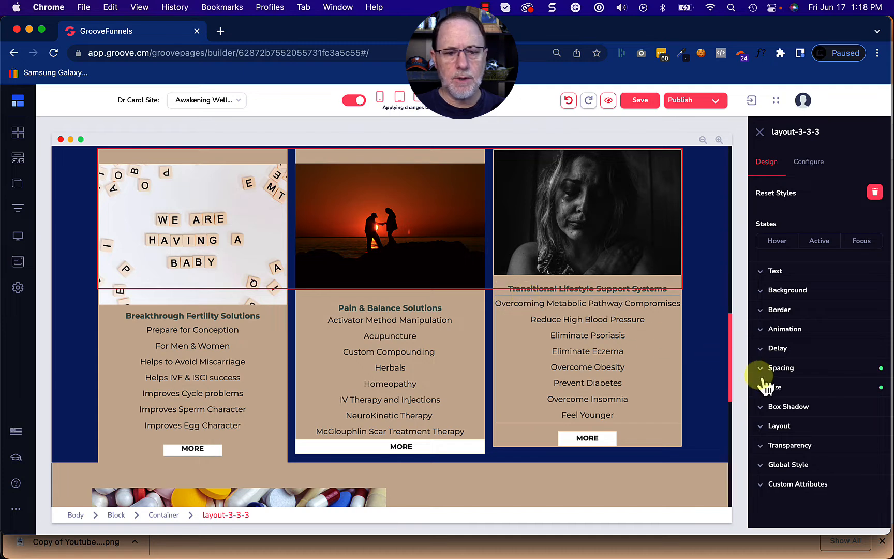
pyautogui.click(776, 386)
pyautogui.scroll(-4, 779, 388)
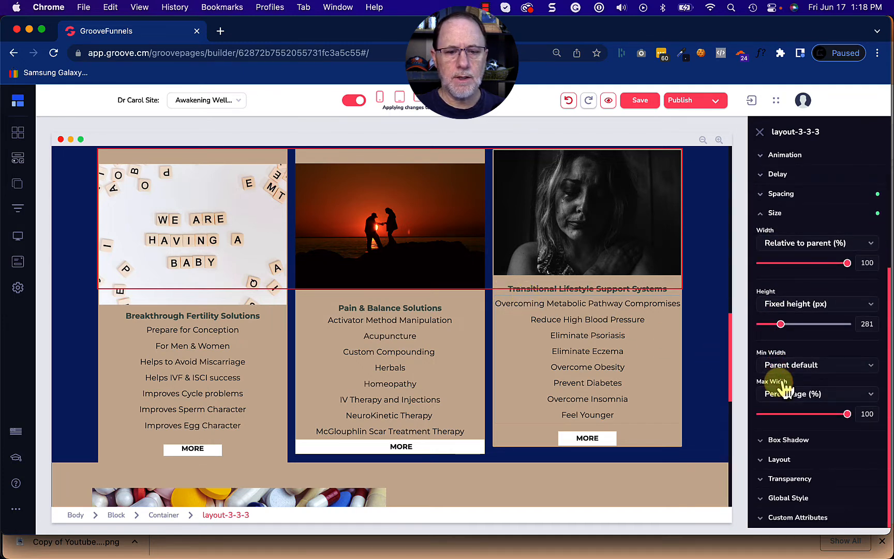
pyautogui.click(805, 306)
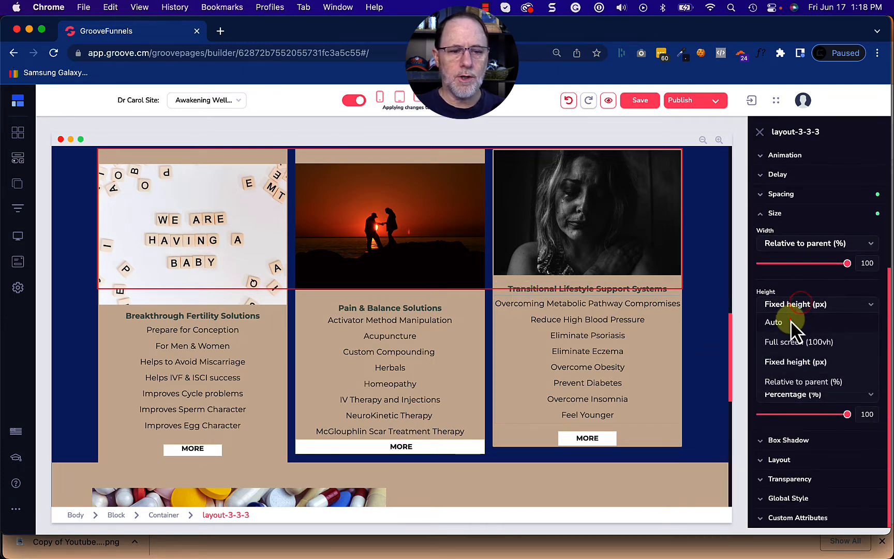
pyautogui.click(791, 320)
pyautogui.scroll(-2, 625, 343)
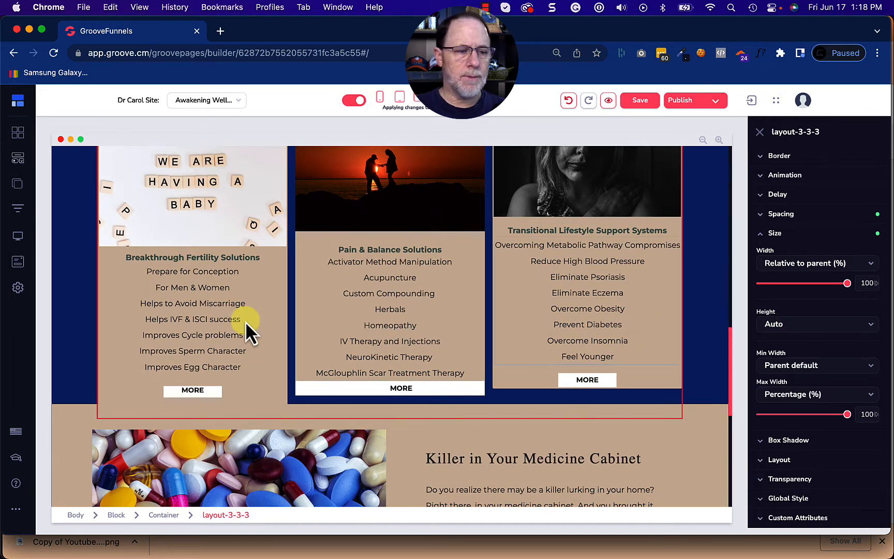
pyautogui.scroll(4, 515, 315)
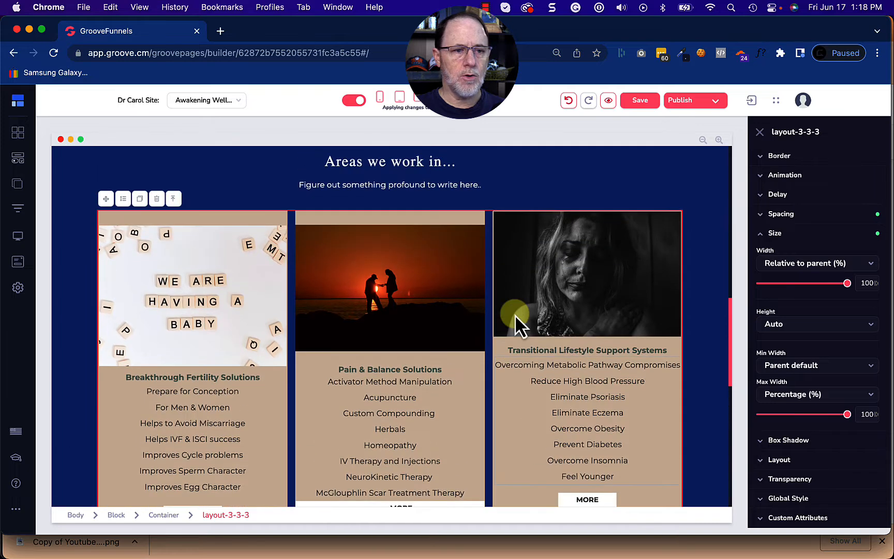
# - Set the height of the outer block surrounding the three-column services section to Auto
pyautogui.scroll(-4, 515, 315)
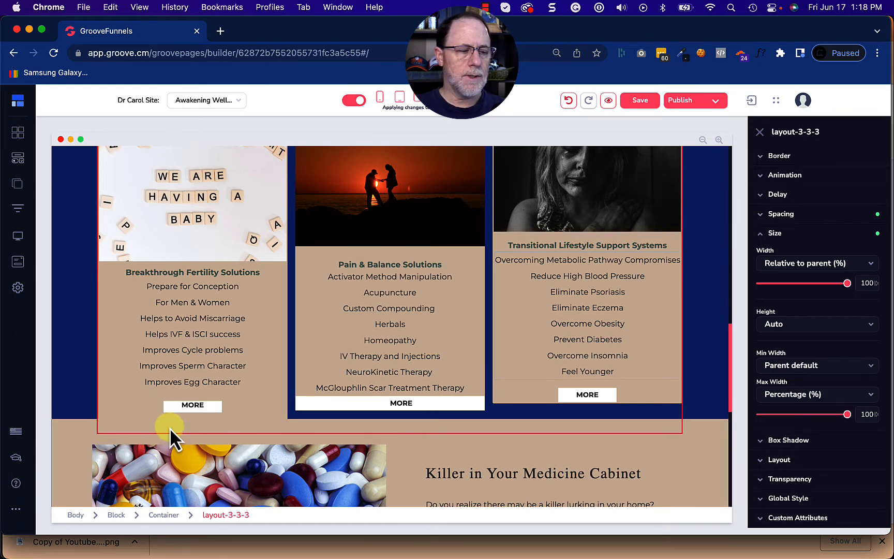
pyautogui.scroll(2, 170, 428)
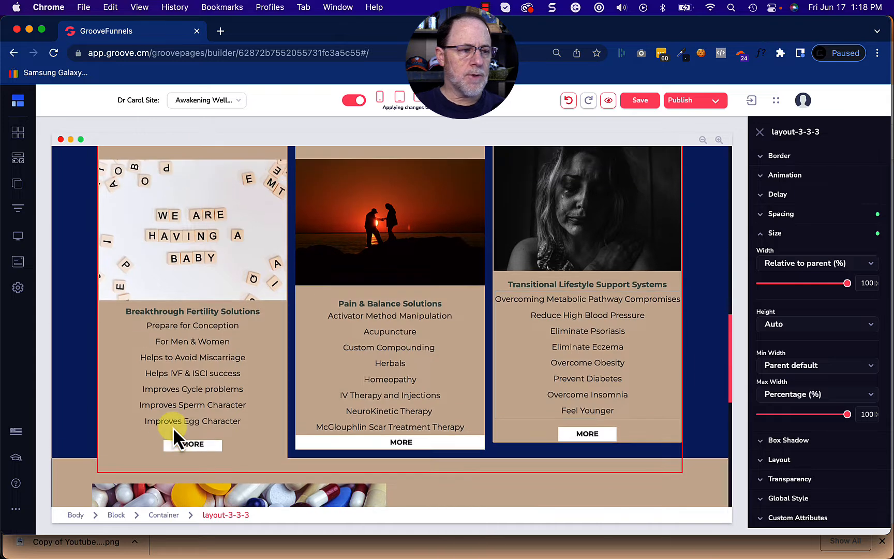
pyautogui.click(75, 385)
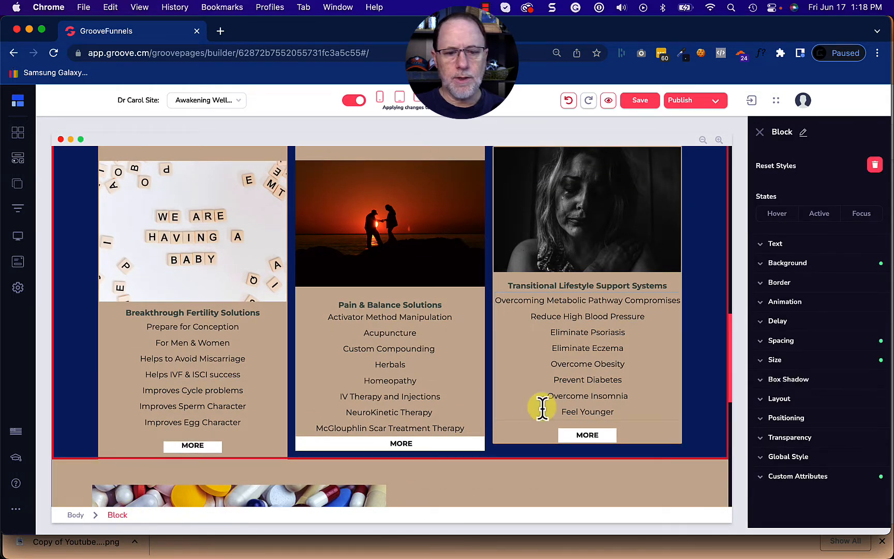
pyautogui.click(797, 360)
pyautogui.scroll(-5, 797, 363)
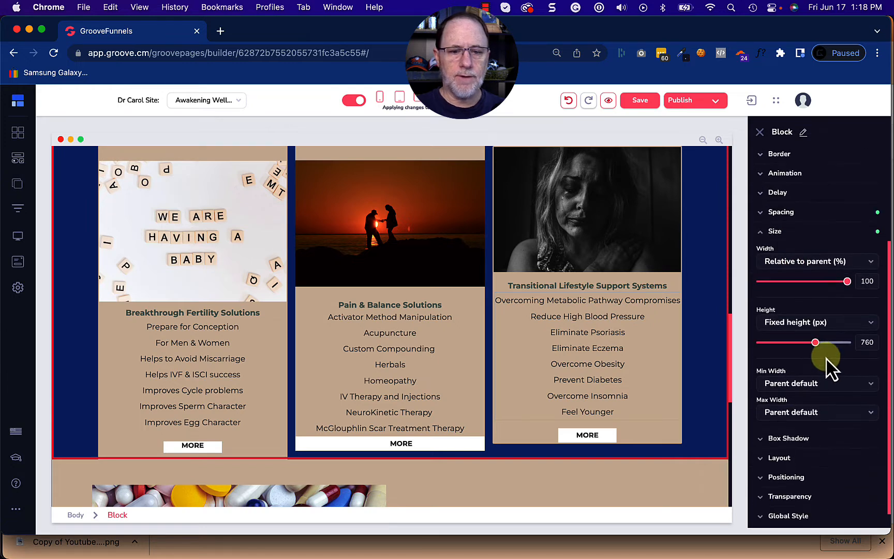
pyautogui.click(803, 326)
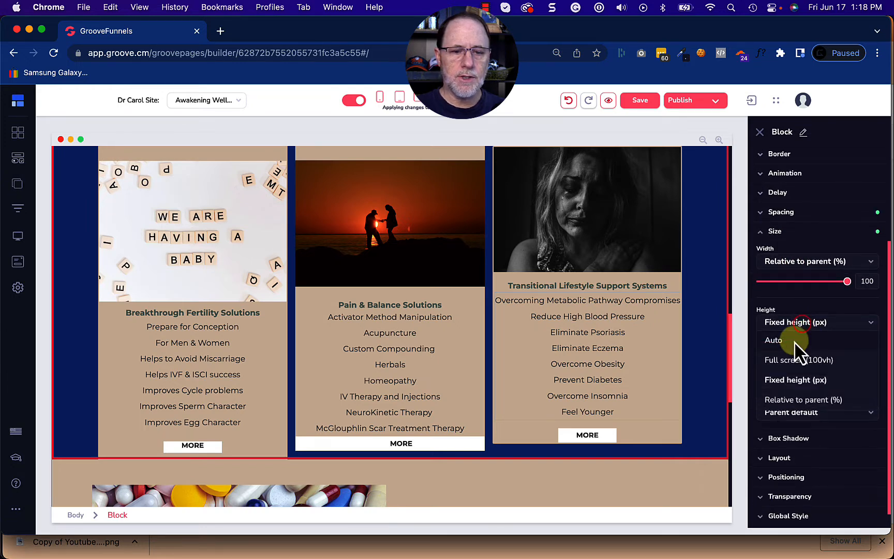
pyautogui.click(795, 341)
pyautogui.scroll(-3, 513, 373)
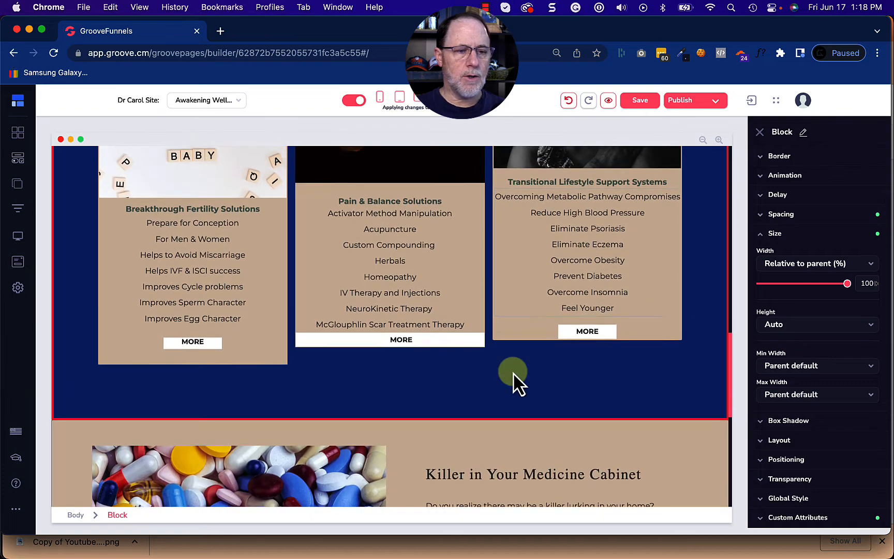
# - Examine the services block from its heading to its lower edge, comparing the spacing and height of the three columns
pyautogui.scroll(8, 513, 372)
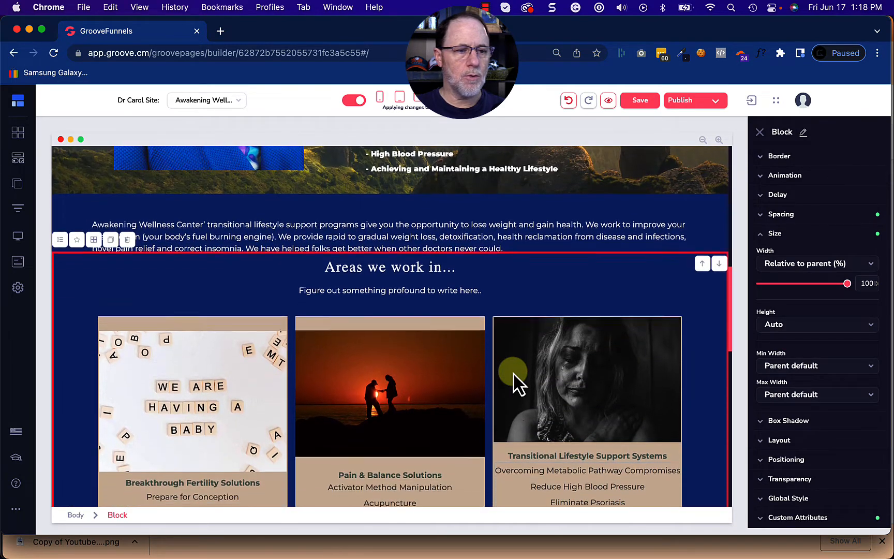
pyautogui.scroll(-2, 513, 373)
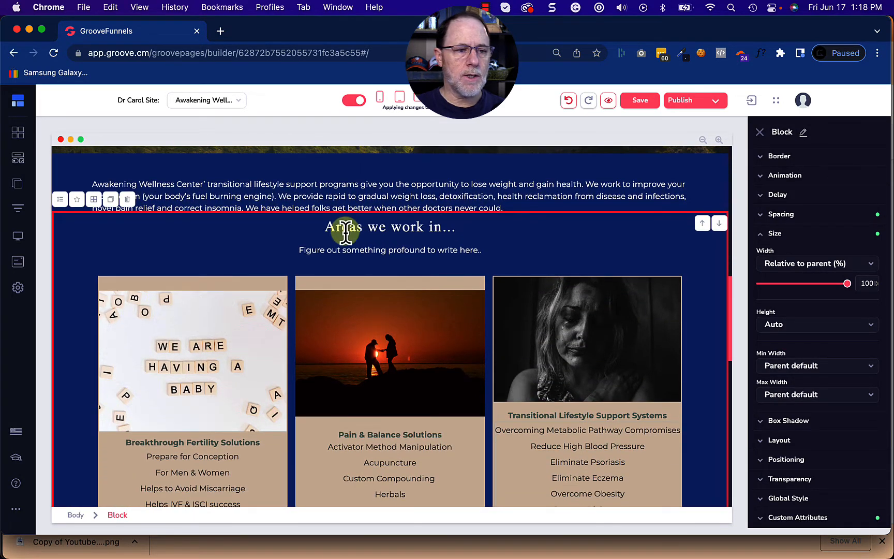
pyautogui.scroll(-3, 478, 356)
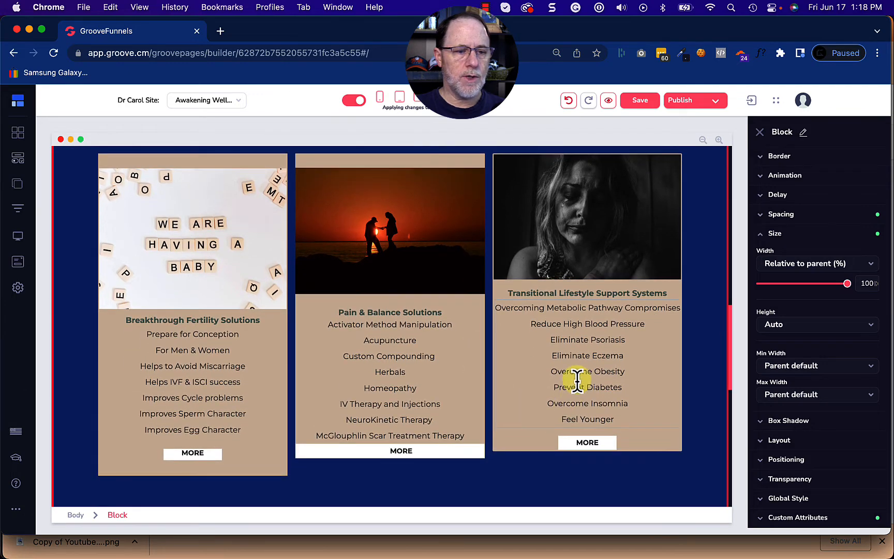
pyautogui.scroll(-4, 405, 393)
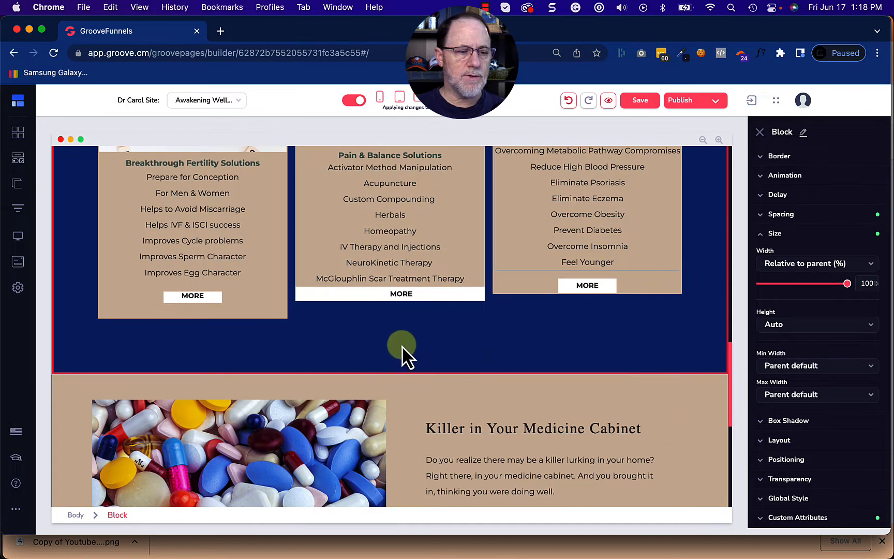
pyautogui.scroll(5, 402, 348)
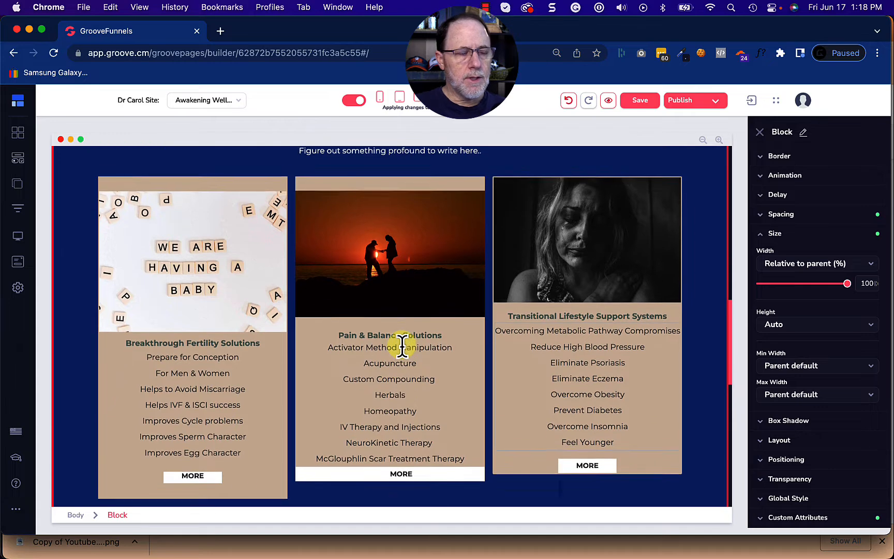
pyautogui.scroll(1, 402, 345)
pyautogui.scroll(-2, 414, 358)
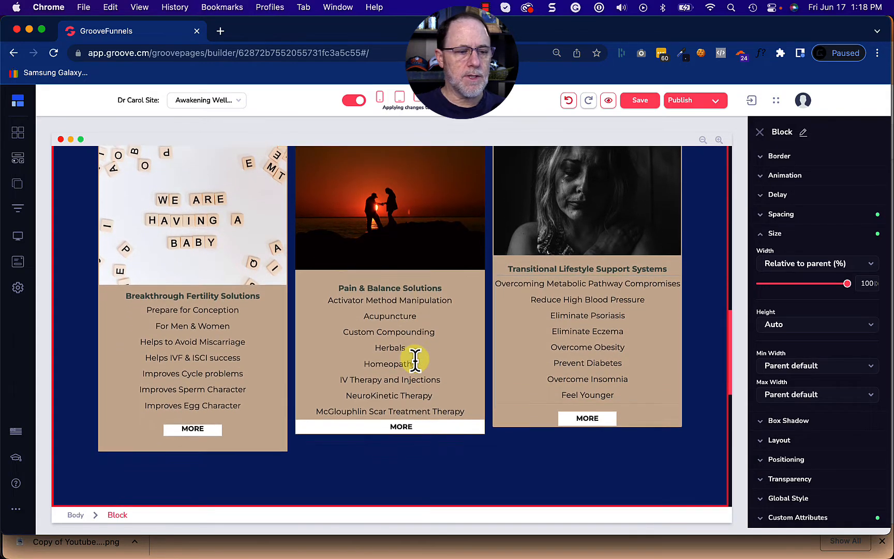
pyautogui.scroll(2, 415, 359)
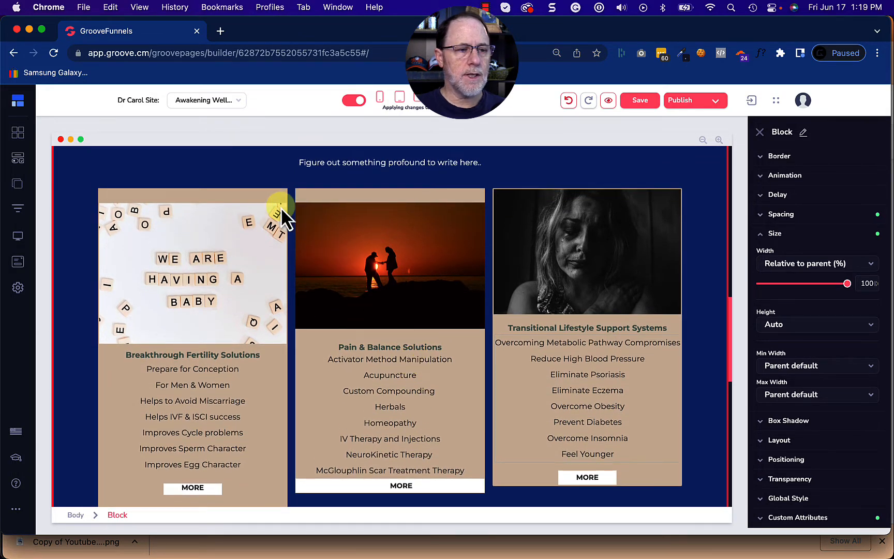
# - Remove the top and bottom padding from the Breakthrough Fertility Solutions column container
pyautogui.click(263, 198)
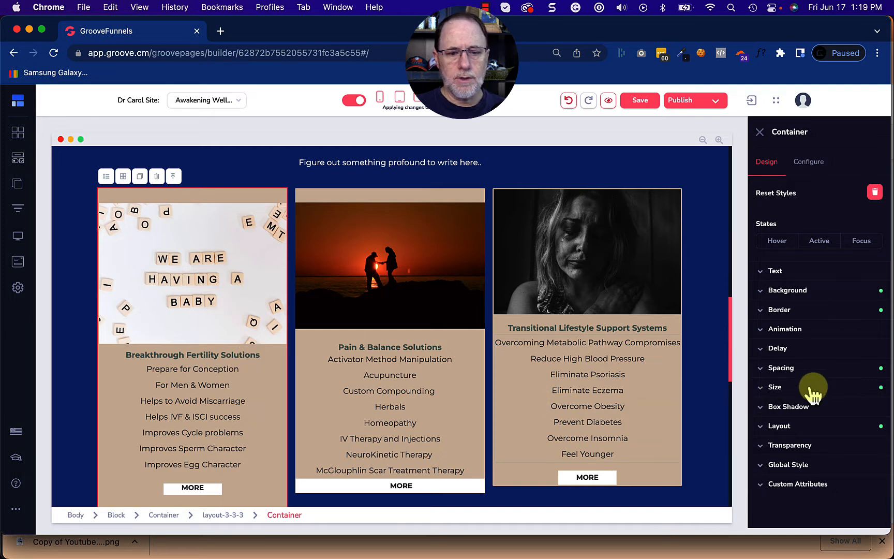
pyautogui.click(782, 368)
pyautogui.scroll(-3, 798, 415)
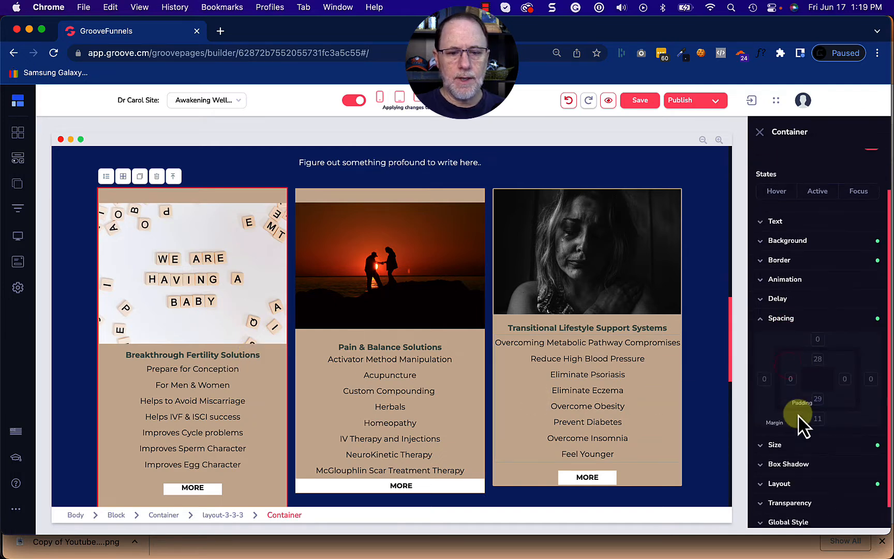
pyautogui.moveTo(822, 342); pyautogui.dragTo(822, 376)
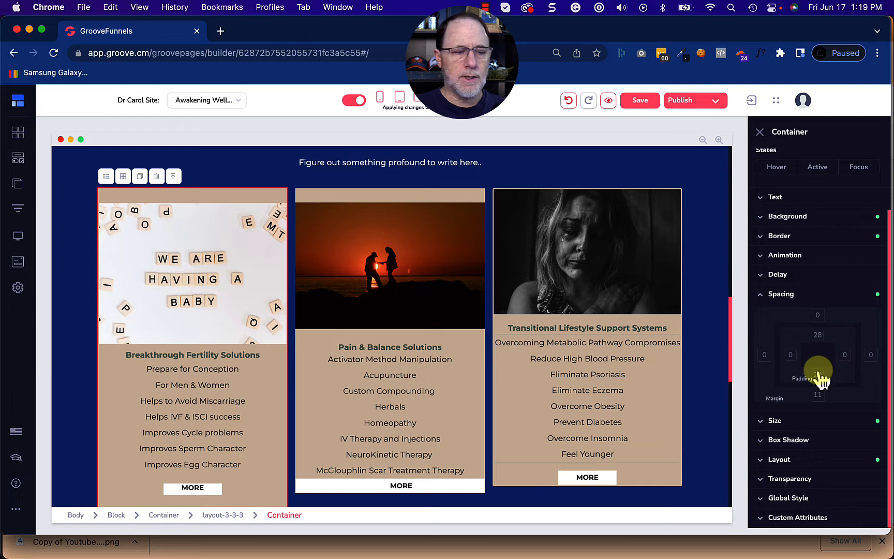
pyautogui.click(819, 336)
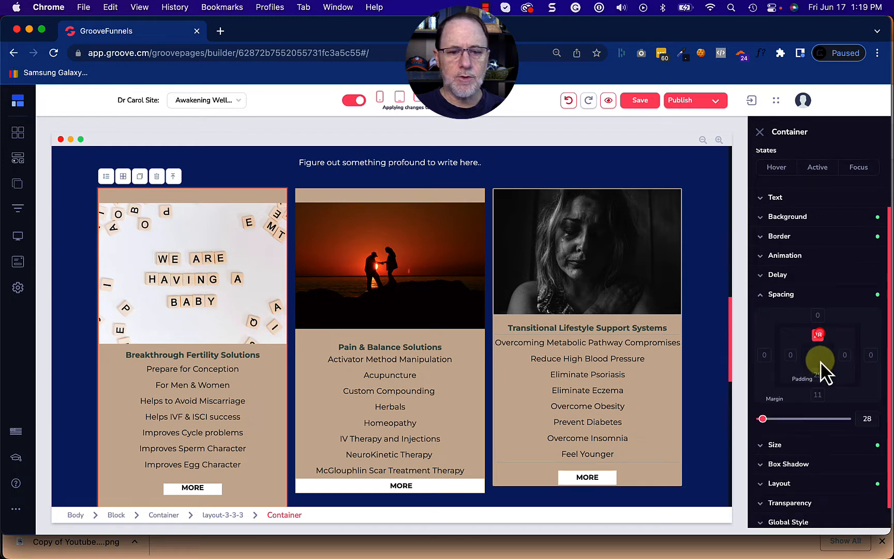
pyautogui.click(820, 372)
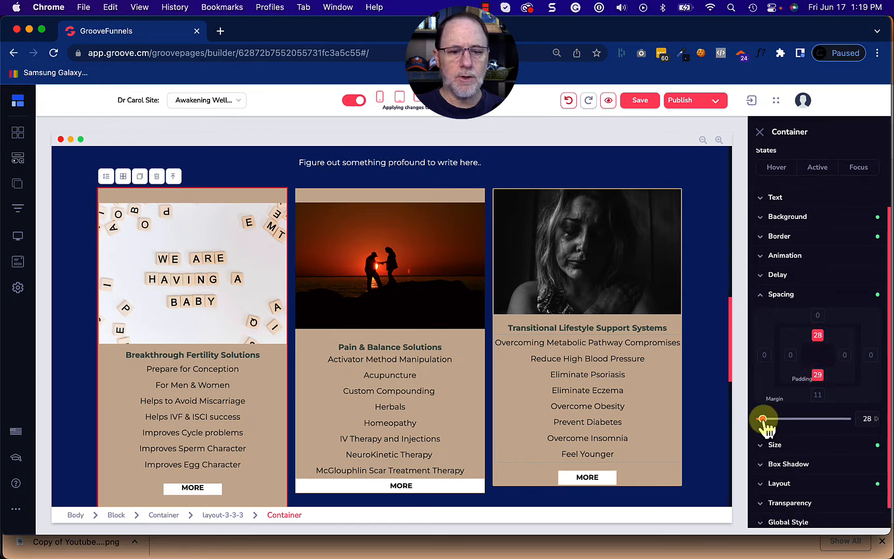
pyautogui.moveTo(763, 419); pyautogui.dragTo(749, 425)
# - Set the top padding of the Pain & Balance Solutions column container to 0
pyautogui.click(432, 194)
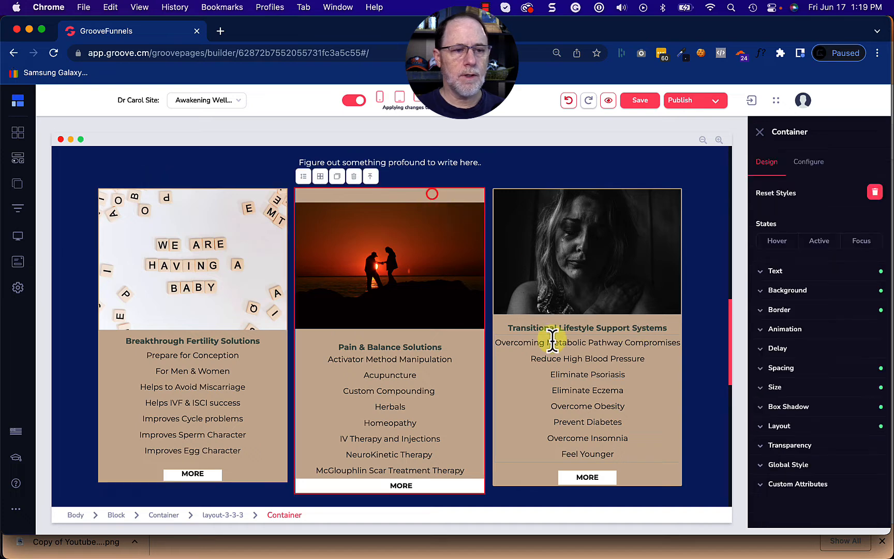
pyautogui.click(799, 366)
pyautogui.click(818, 411)
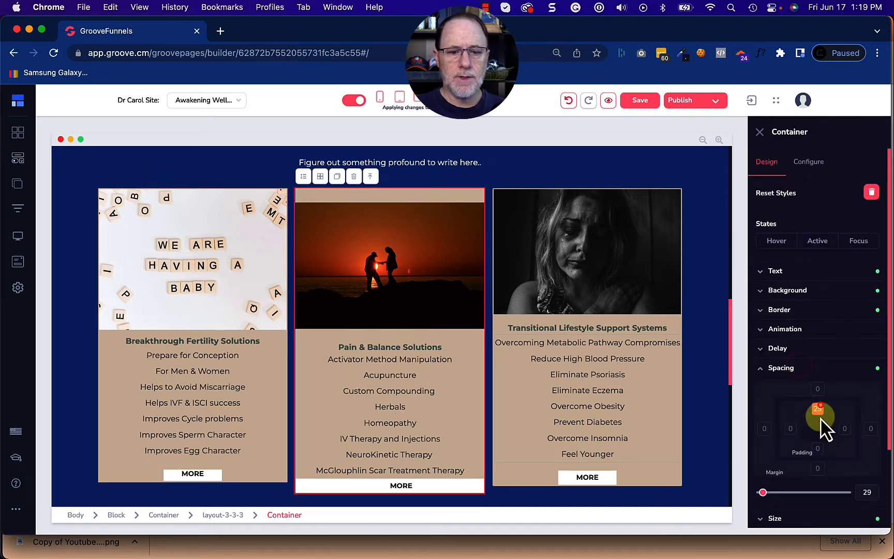
pyautogui.moveTo(763, 494); pyautogui.dragTo(746, 493)
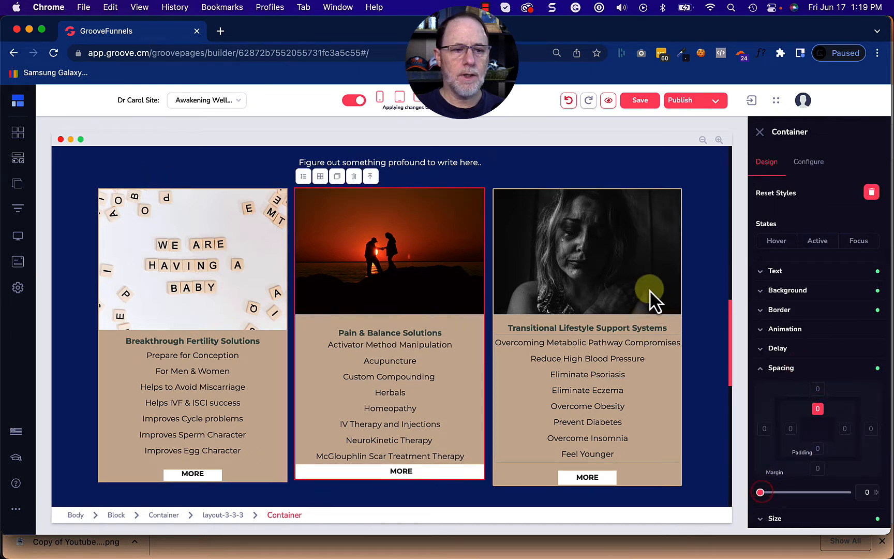
# - Open the Pain & Balance Solutions column's sunset image for cropping from the image library
pyautogui.click(643, 250)
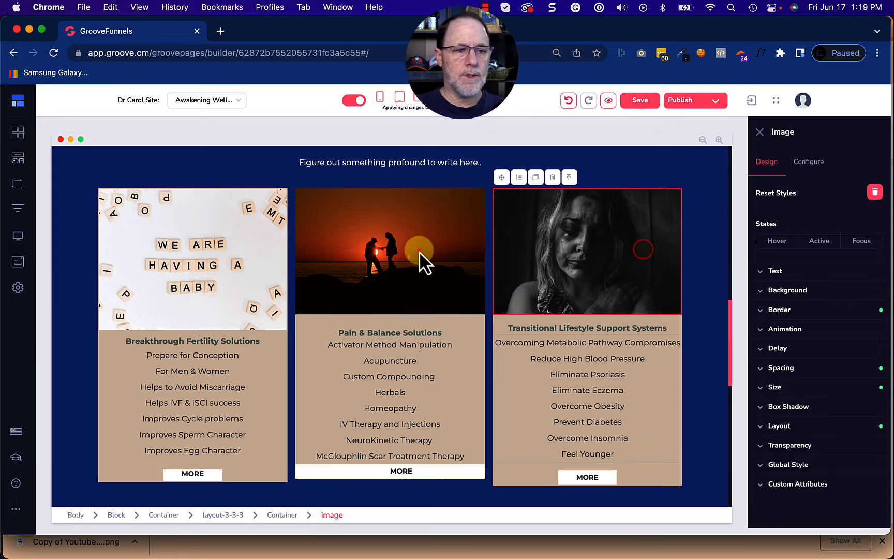
pyautogui.click(228, 267)
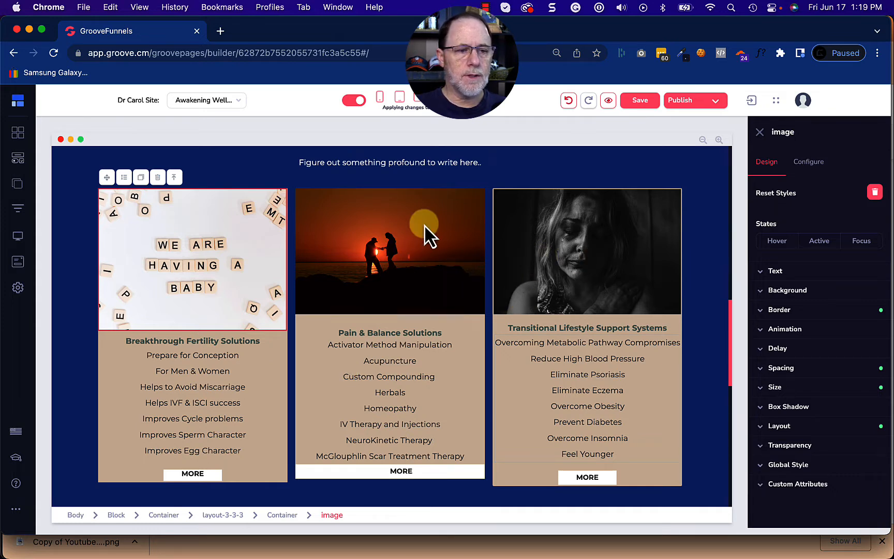
pyautogui.click(411, 252)
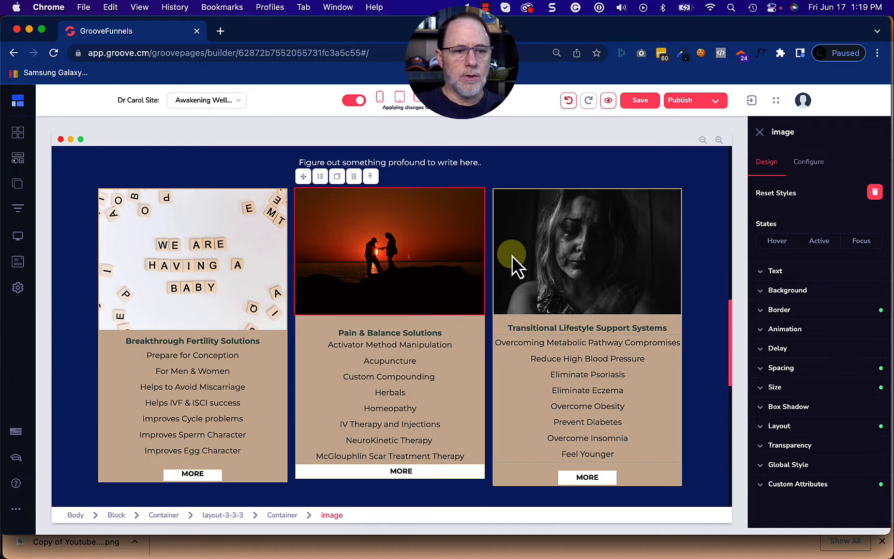
pyautogui.click(814, 161)
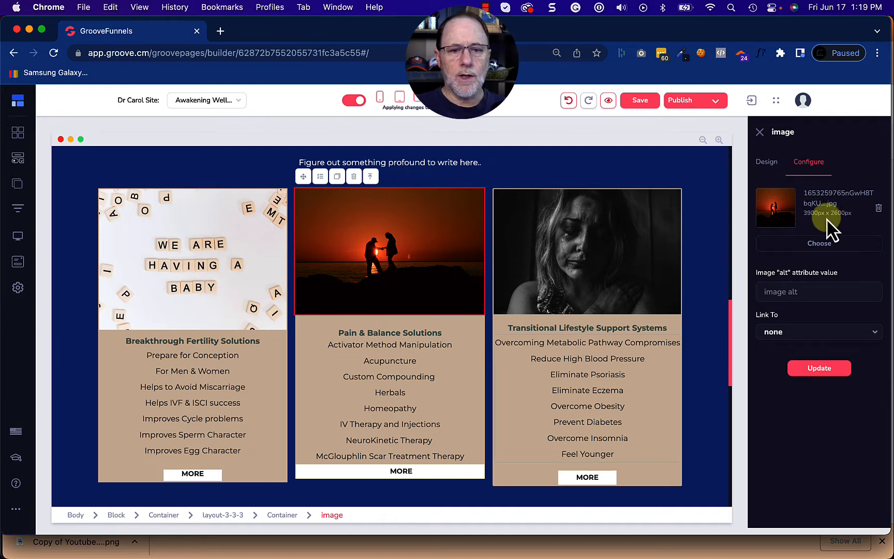
pyautogui.click(820, 244)
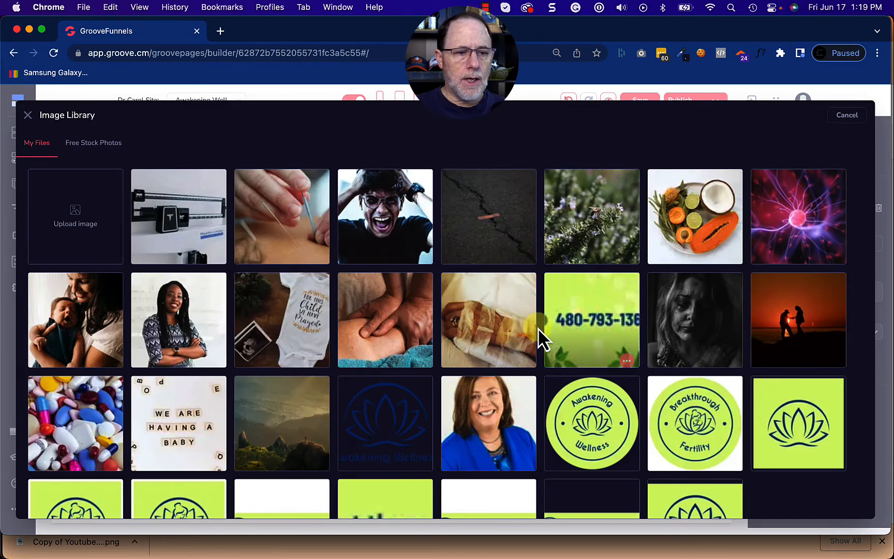
pyautogui.scroll(-1, 538, 329)
pyautogui.click(809, 319)
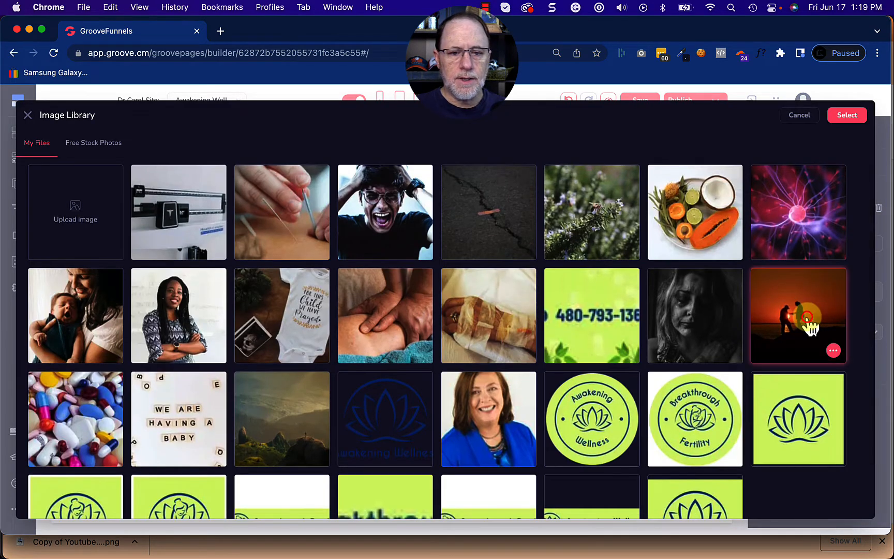
pyautogui.click(834, 352)
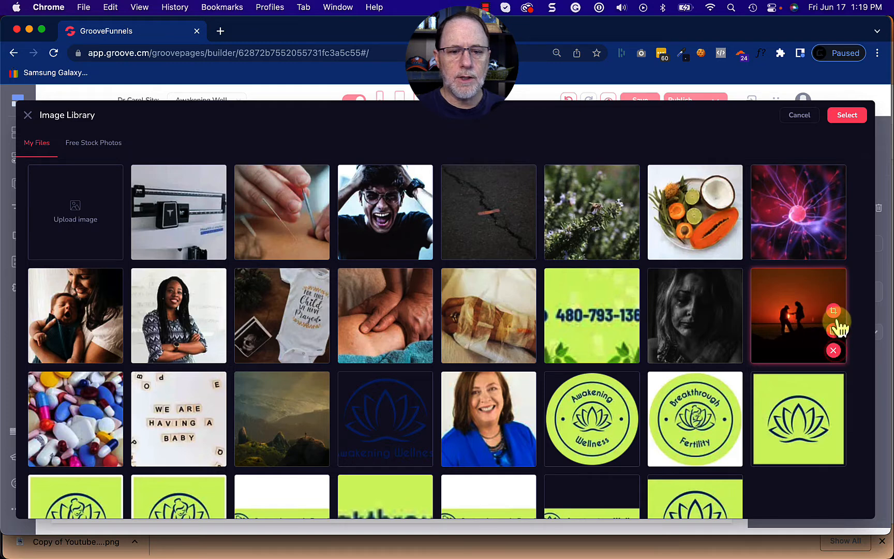
pyautogui.click(834, 310)
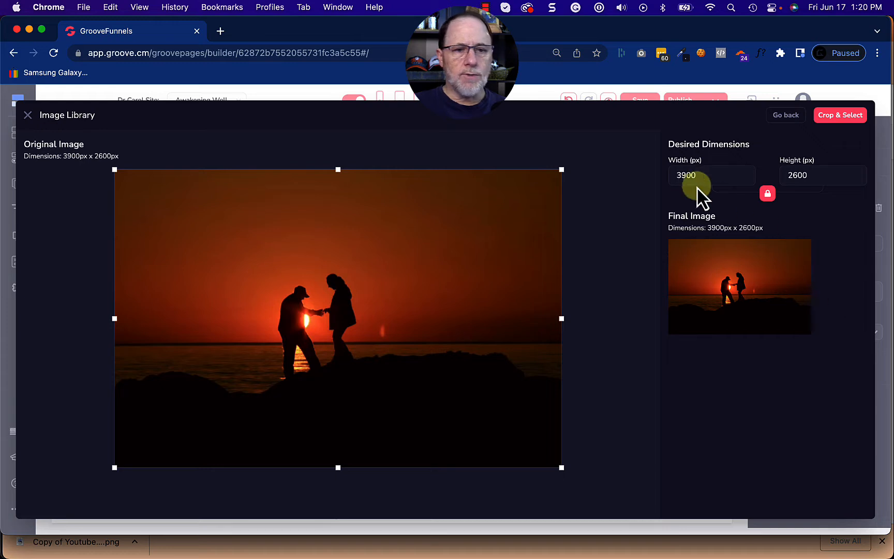
# - Resize the sunset image to a width of 800 px with locked proportions and apply it to the column
pyautogui.doubleClick(688, 176)
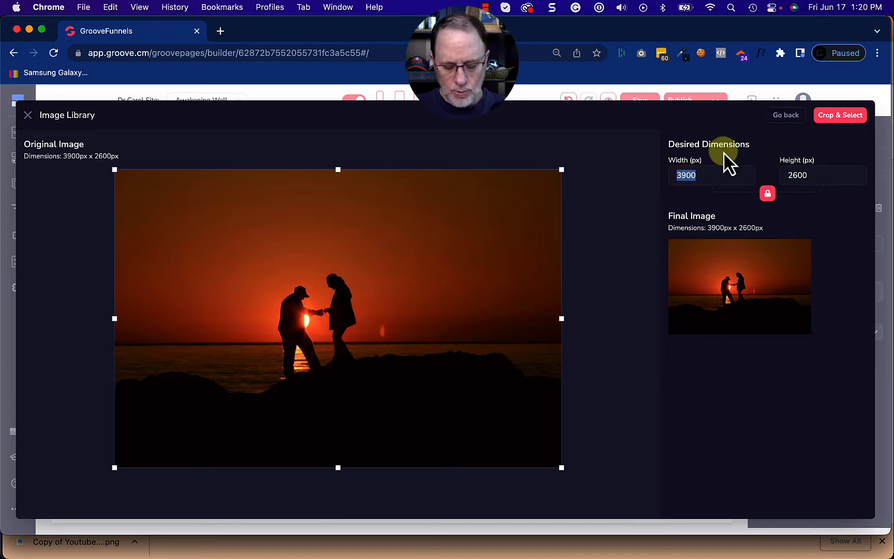
pyautogui.write('800')
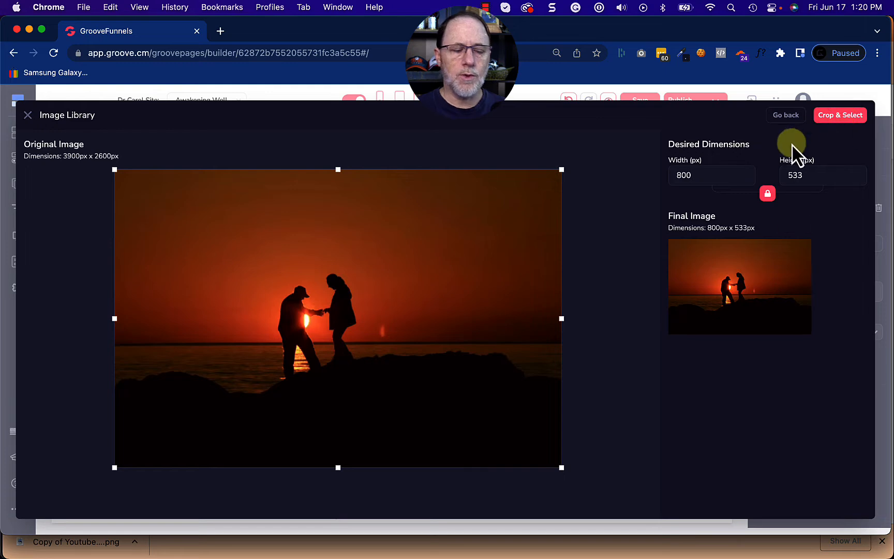
pyautogui.click(847, 119)
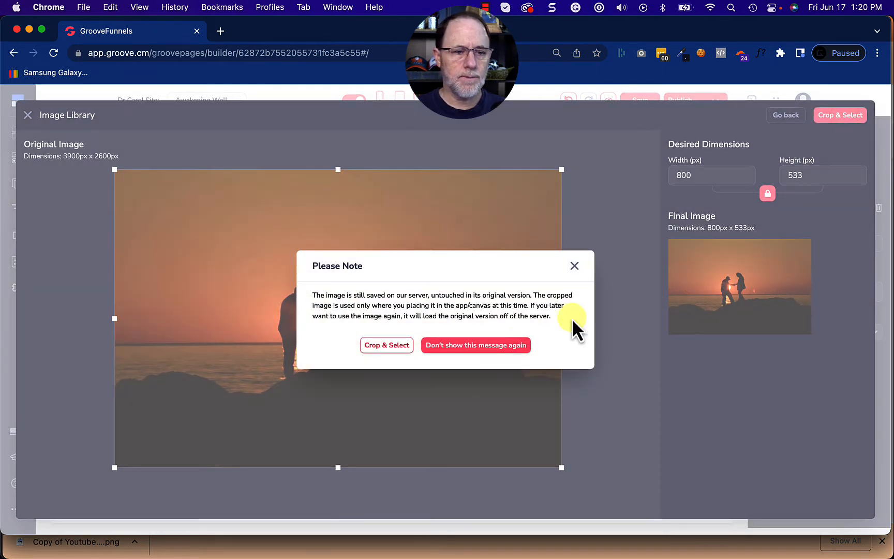
pyautogui.click(399, 353)
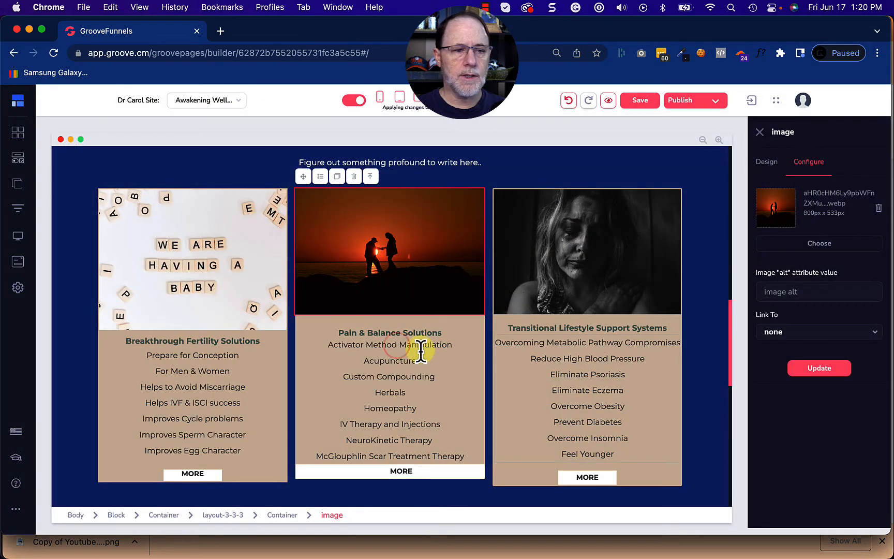
# - Resize the Transitional Lifestyle Support Systems column's portrait image to 800 px wide with locked proportions and select the resized version
pyautogui.click(649, 285)
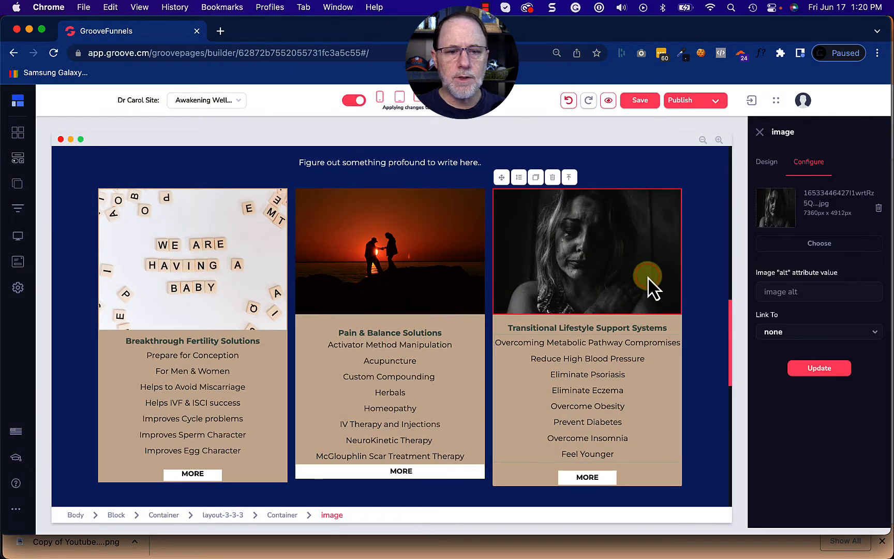
pyautogui.click(820, 243)
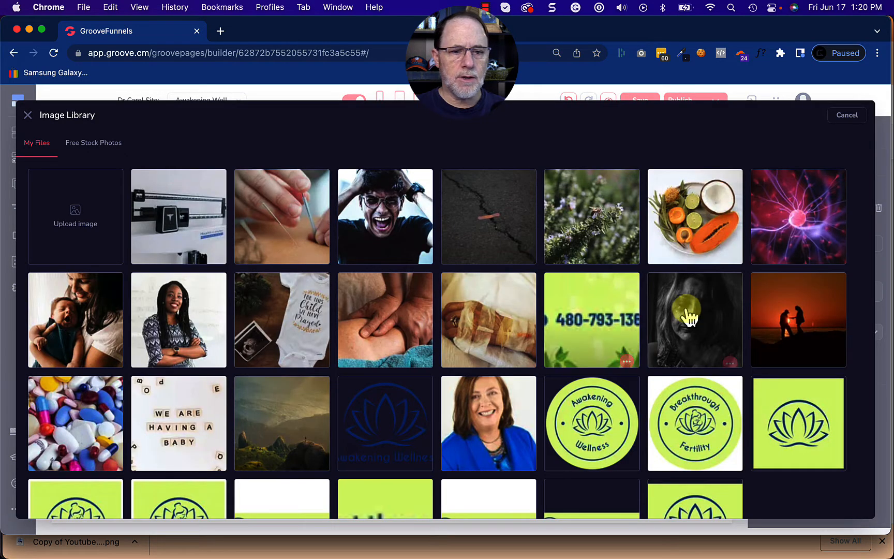
pyautogui.click(690, 317)
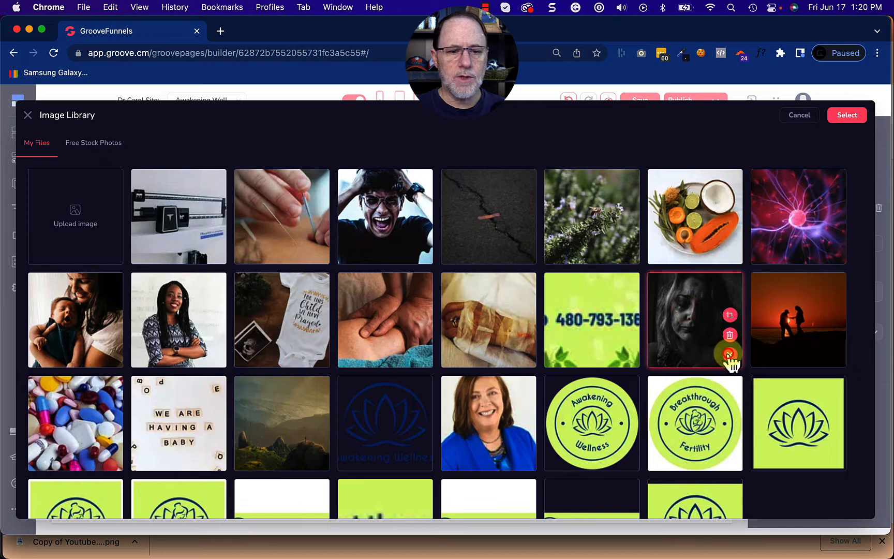
pyautogui.click(730, 315)
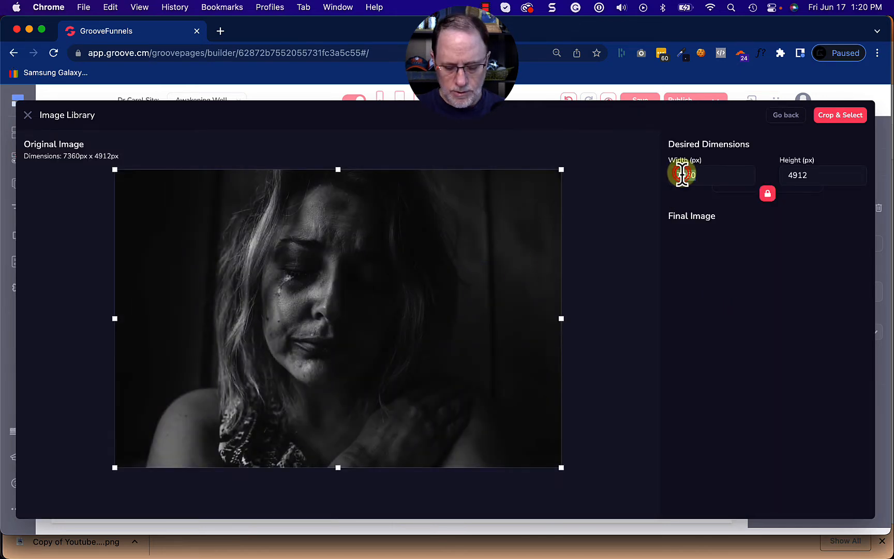
pyautogui.write('800')
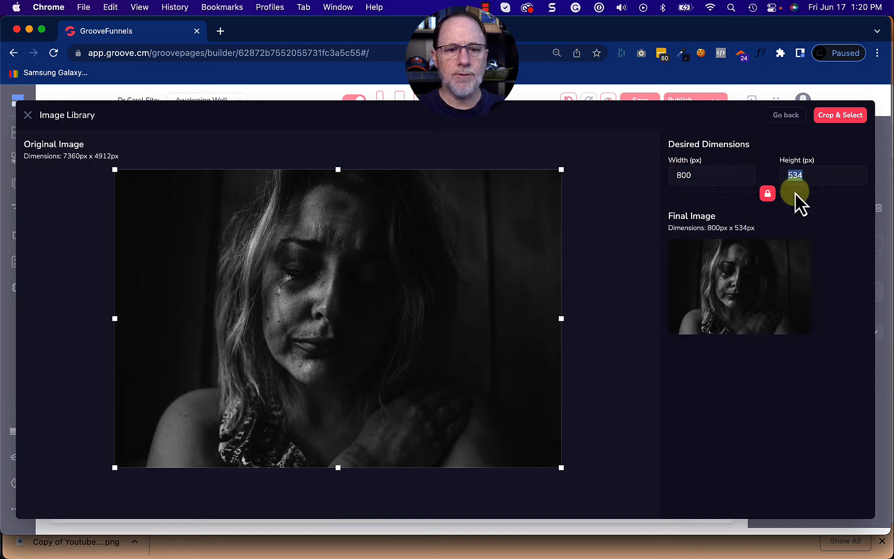
pyautogui.click(834, 116)
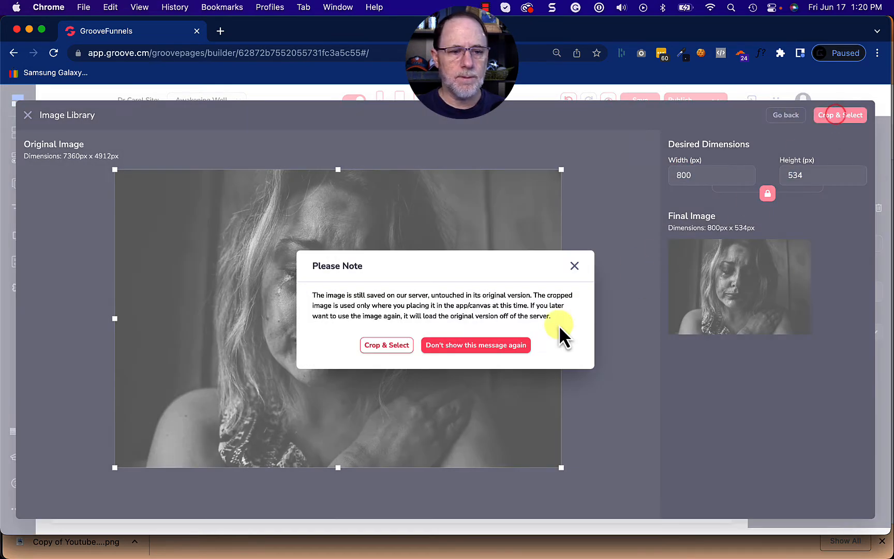
pyautogui.click(394, 345)
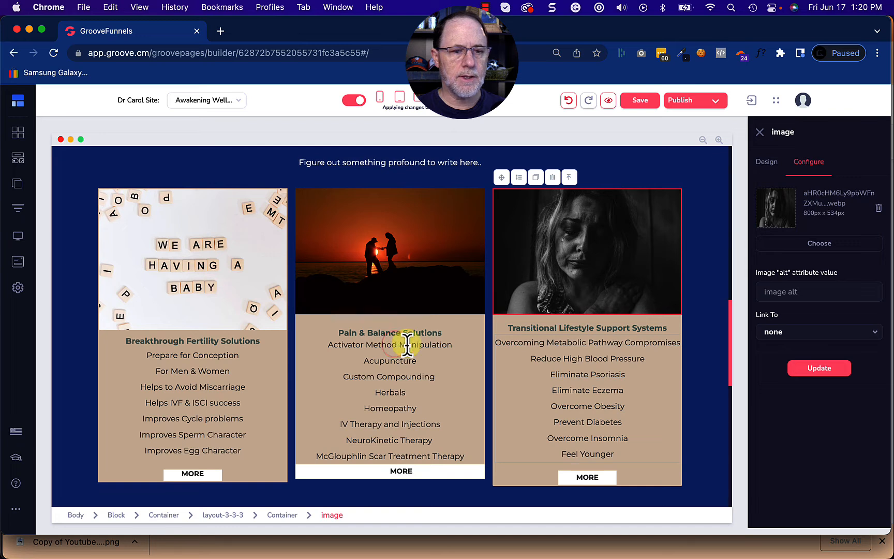
# - Open the Breakthrough Fertility Solutions column's letter-tile image for cropping from the image library and set its width to 800 px
pyautogui.click(453, 280)
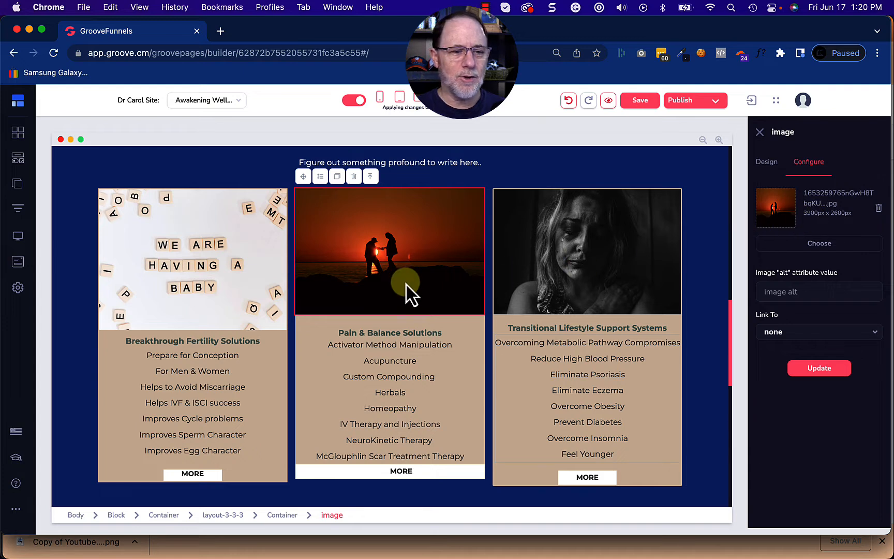
pyautogui.click(238, 284)
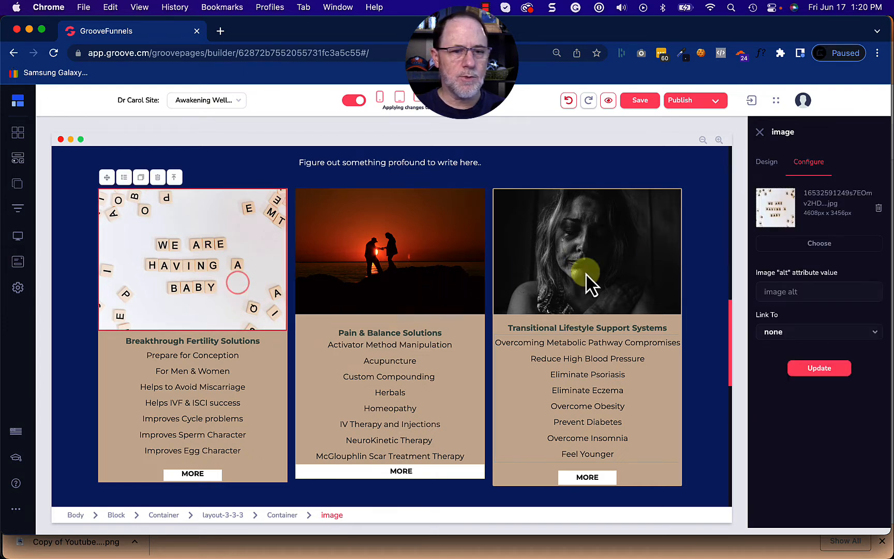
pyautogui.click(833, 242)
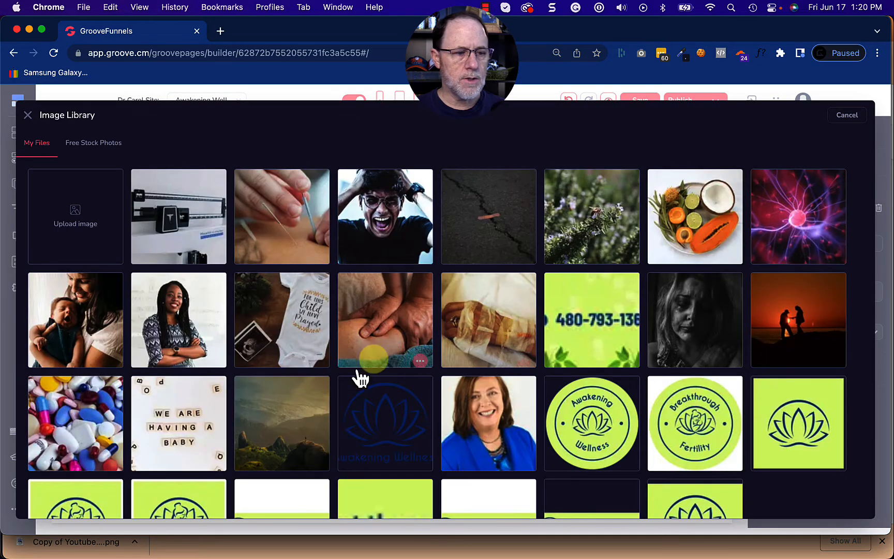
pyautogui.click(195, 413)
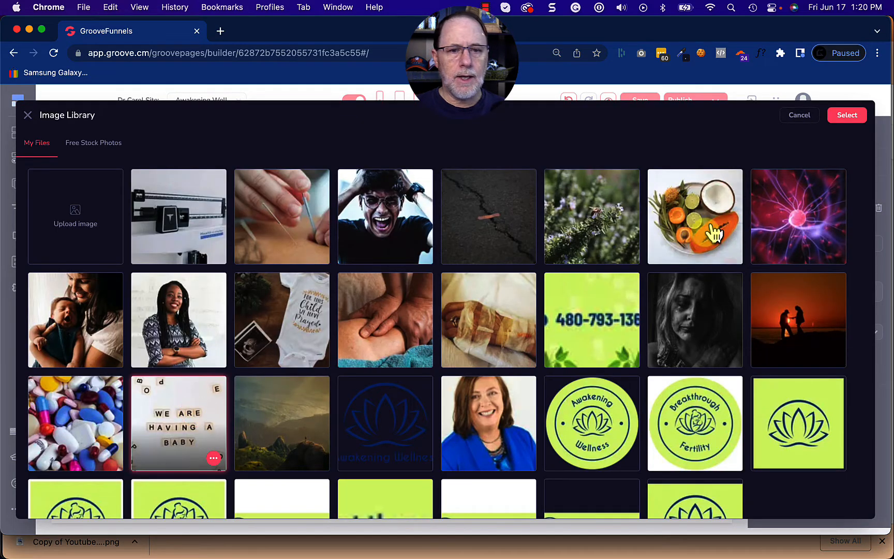
pyautogui.click(214, 459)
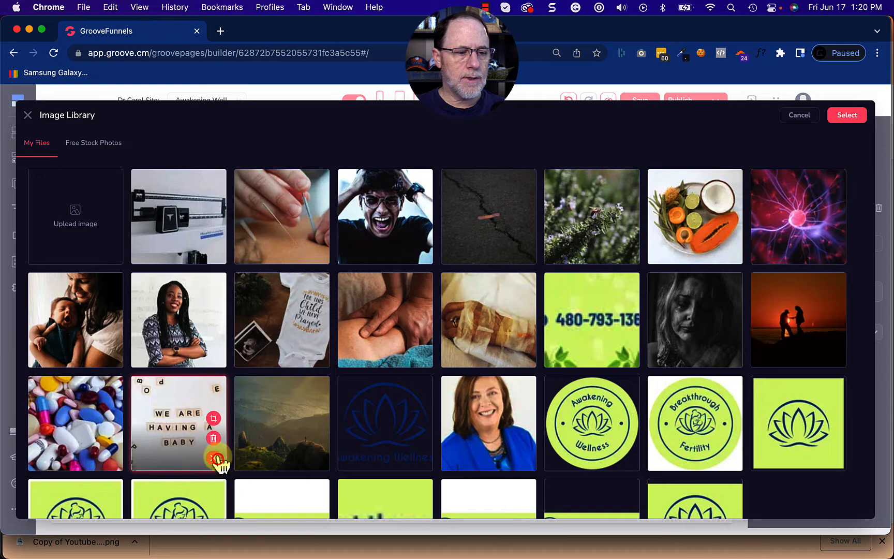
pyautogui.click(215, 424)
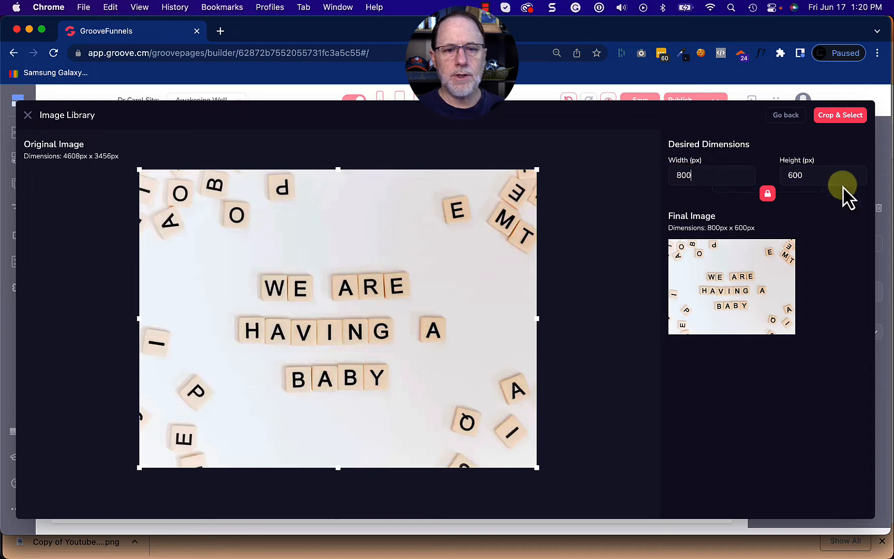
# - Crop strips off the top and bottom of the letter-tile image, leaving about 4608 by 3093 px
pyautogui.click(822, 177)
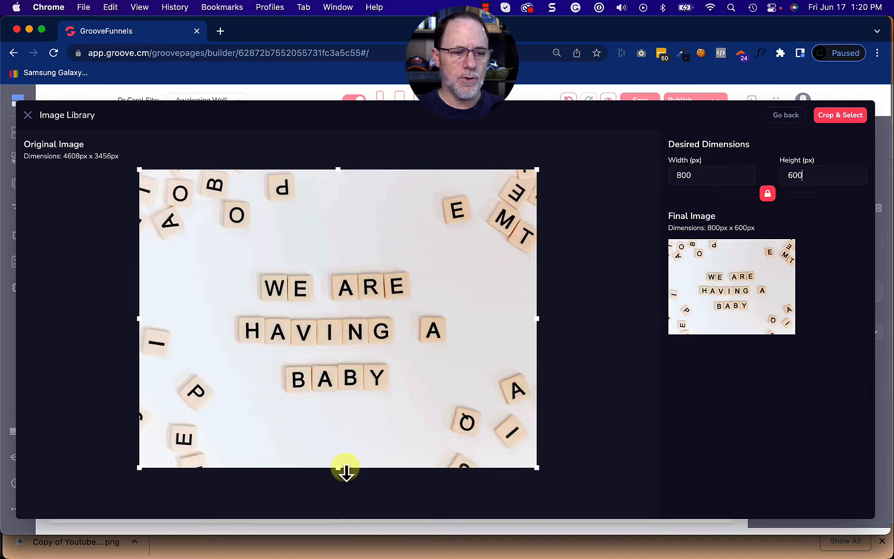
pyautogui.moveTo(337, 468); pyautogui.dragTo(346, 446)
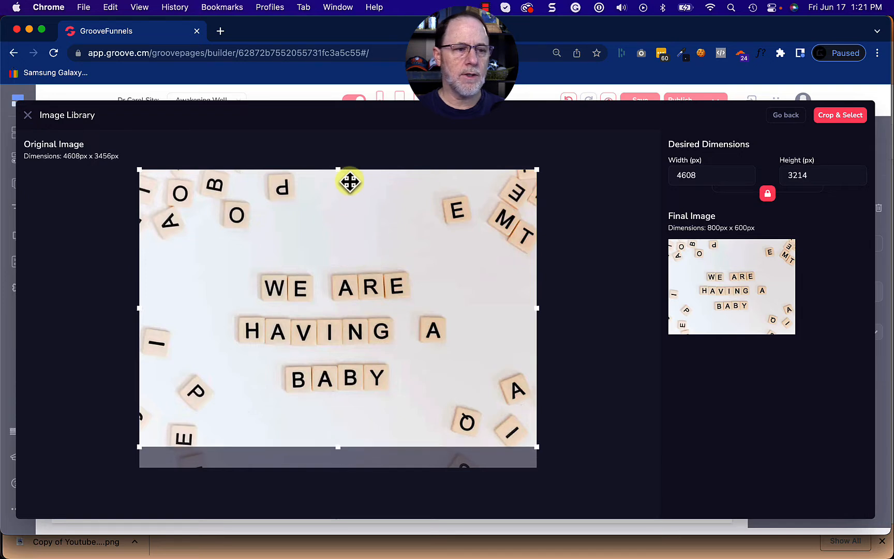
pyautogui.moveTo(341, 172); pyautogui.dragTo(343, 198)
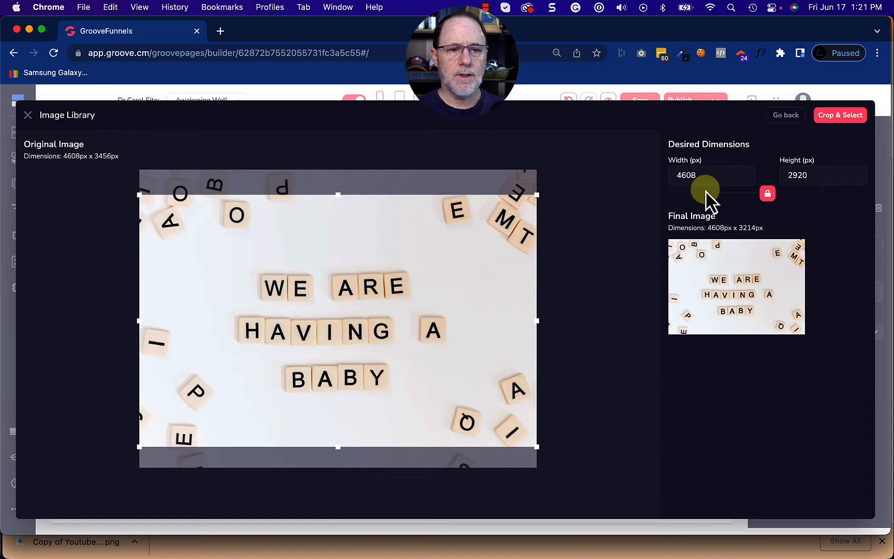
pyautogui.click(687, 174)
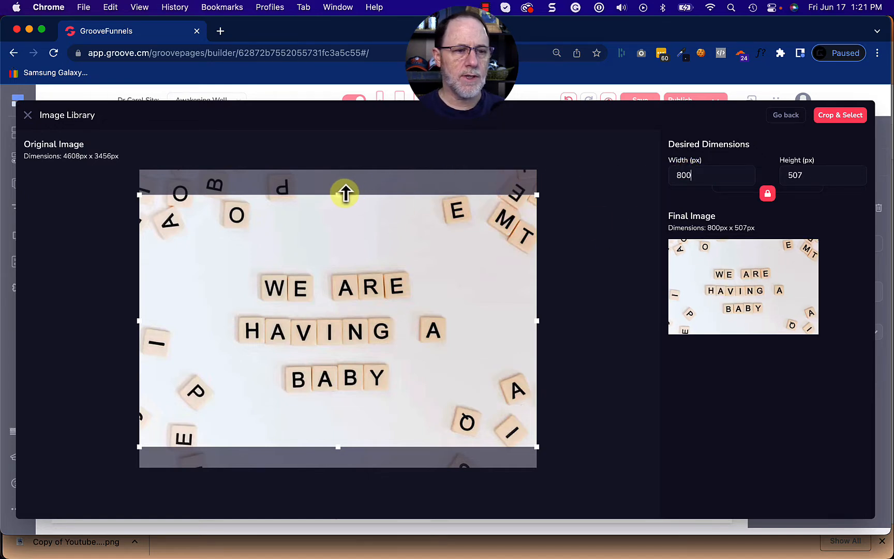
pyautogui.moveTo(341, 195); pyautogui.dragTo(341, 190)
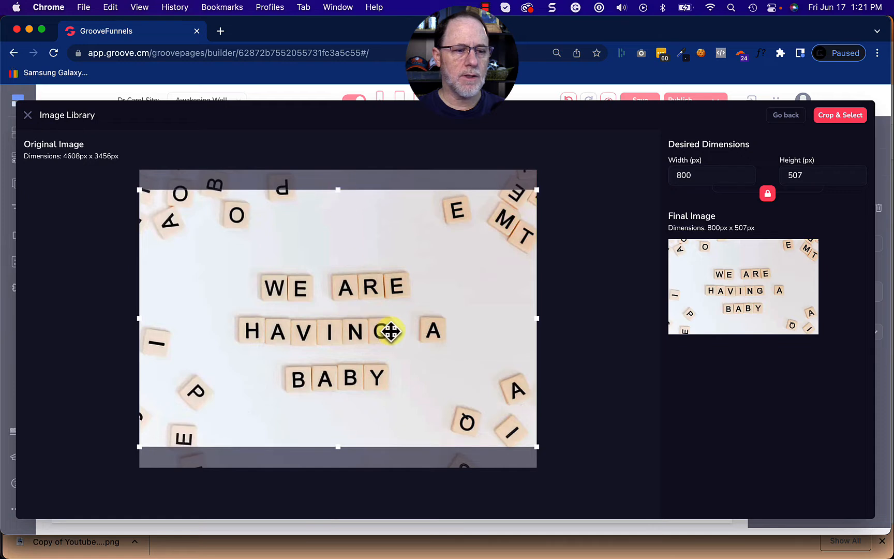
pyautogui.moveTo(339, 446); pyautogui.dragTo(340, 451)
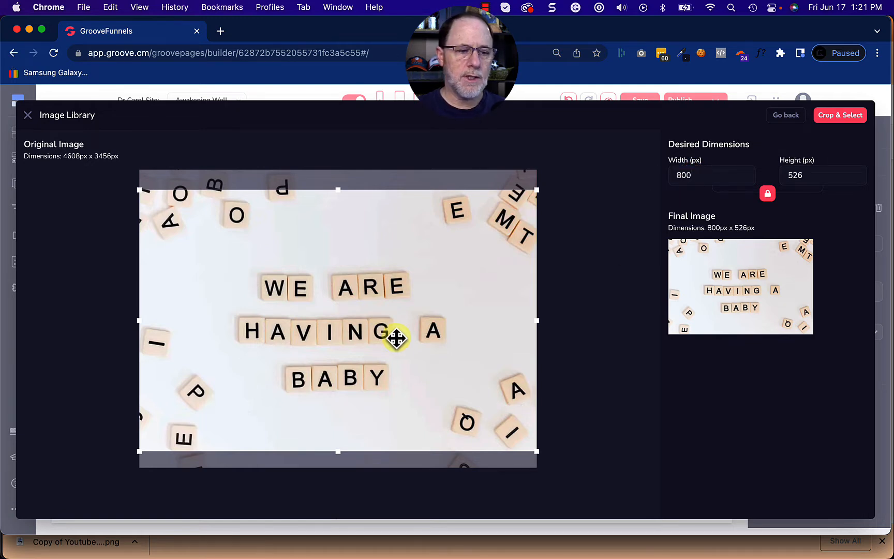
pyautogui.moveTo(340, 452); pyautogui.dragTo(340, 454)
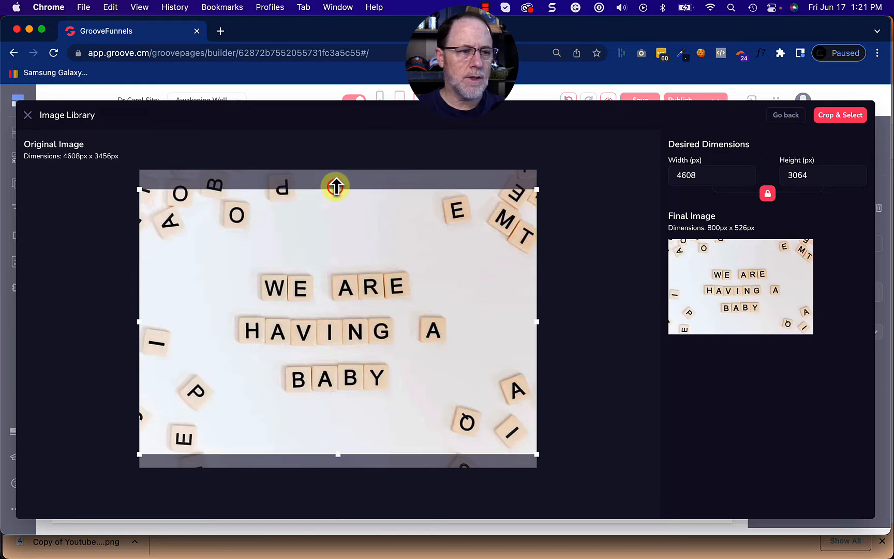
pyautogui.moveTo(335, 186); pyautogui.dragTo(336, 184)
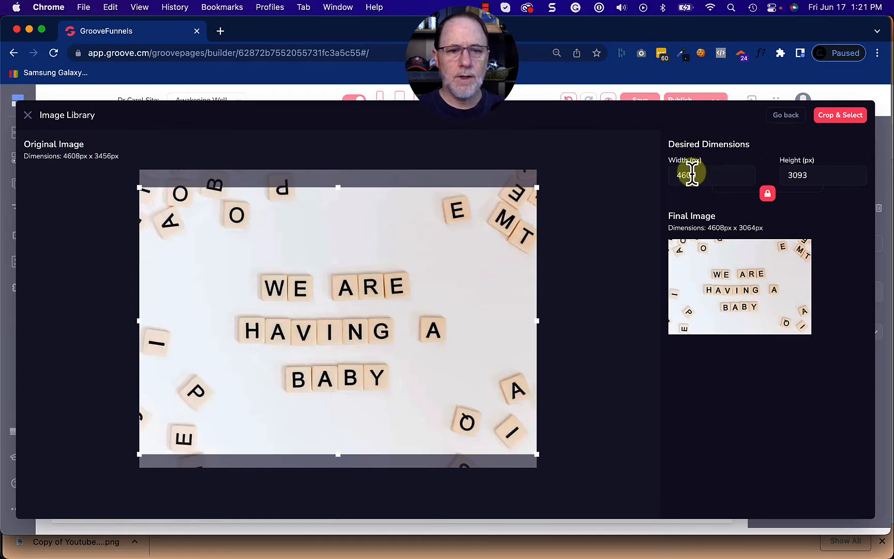
# - Set the cropped letter-tile image's width to 800 px with locked proportions and update the Breakthrough Fertility Solutions column with it
pyautogui.click(692, 173)
pyautogui.write('800')
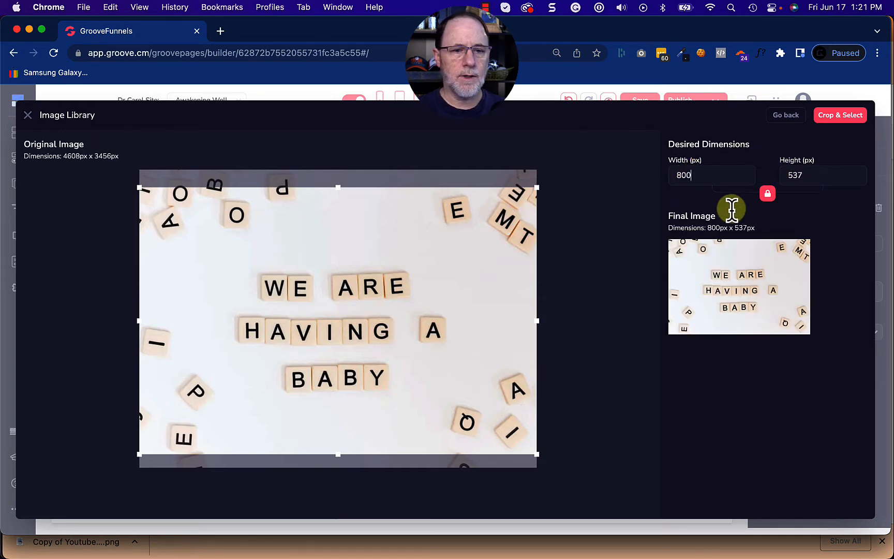
pyautogui.click(839, 119)
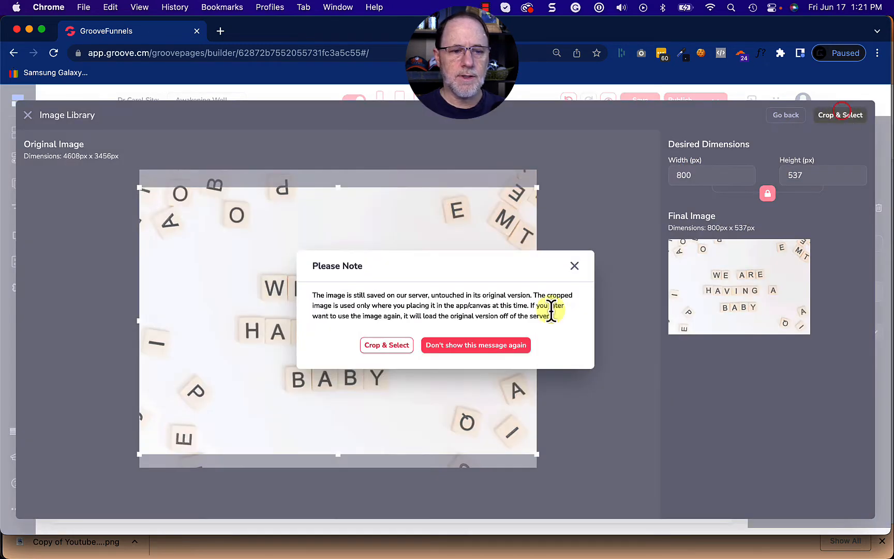
pyautogui.click(396, 345)
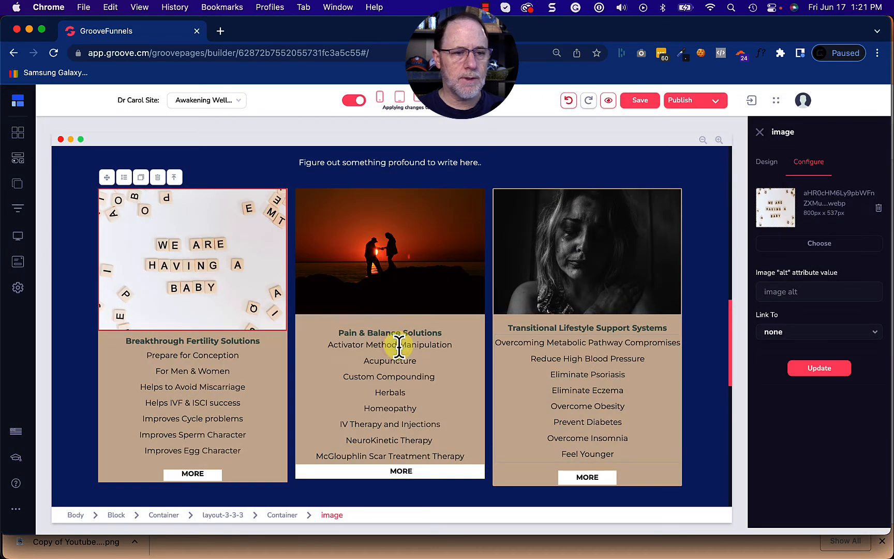
pyautogui.click(838, 369)
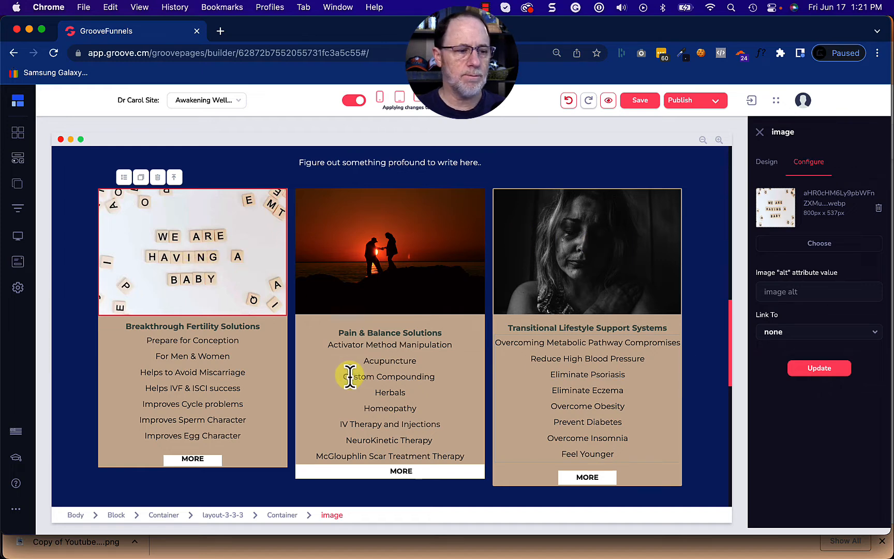
# - Compare the three columns' alignment and examine the spacing settings of the Pain & Balance Solutions sunset image
pyautogui.scroll(-2, 344, 408)
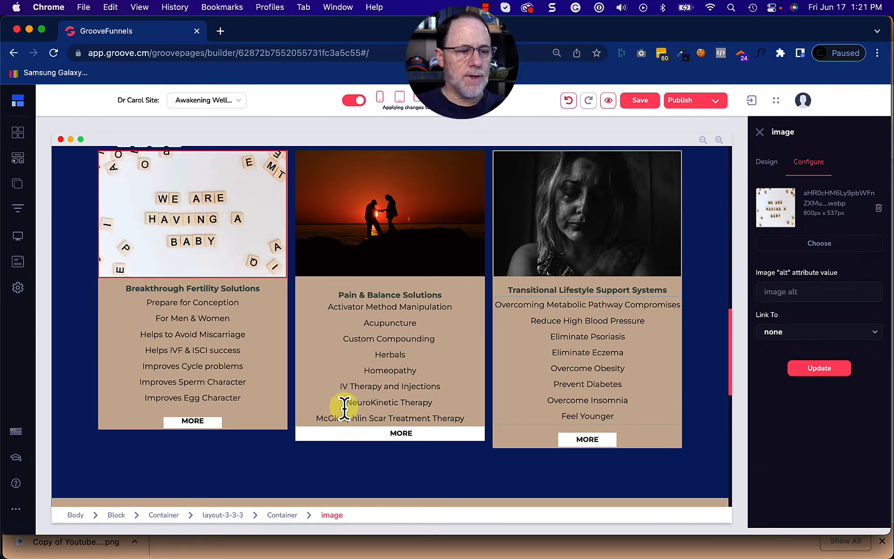
pyautogui.scroll(-1, 344, 408)
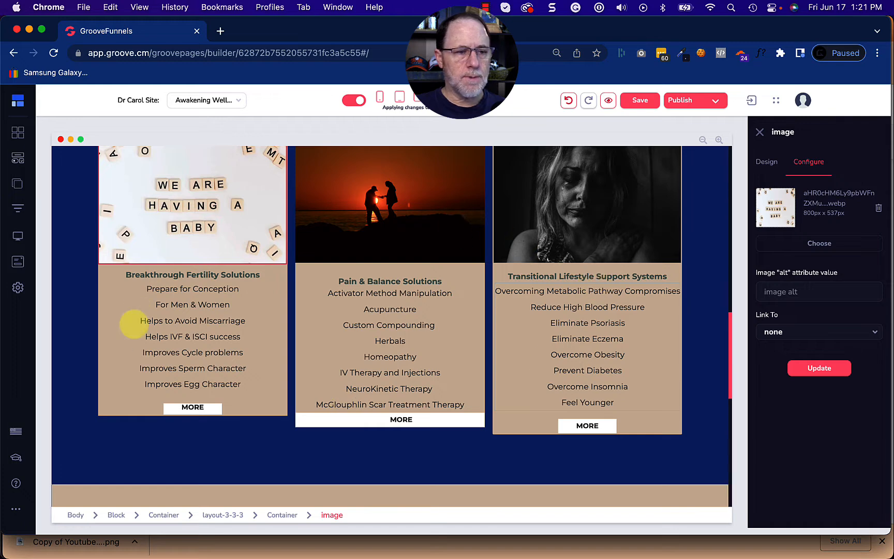
pyautogui.scroll(3, 430, 369)
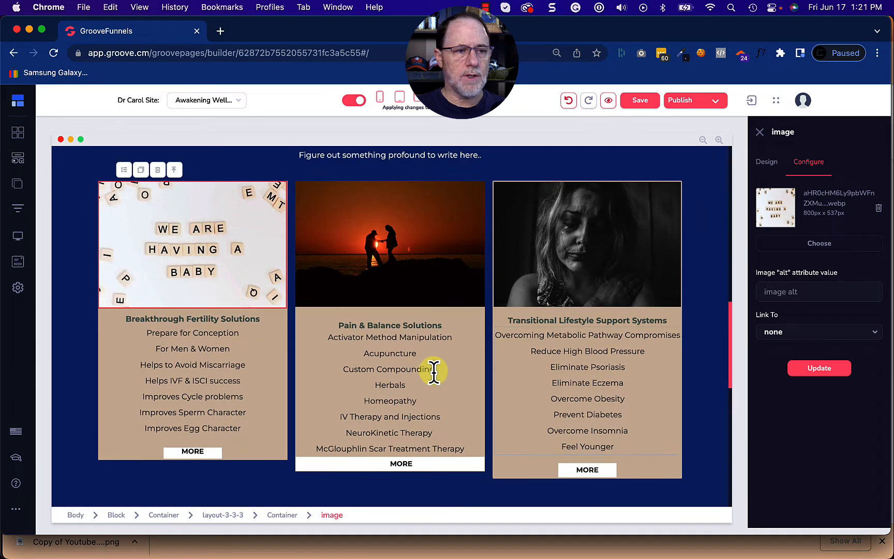
pyautogui.scroll(-1, 433, 371)
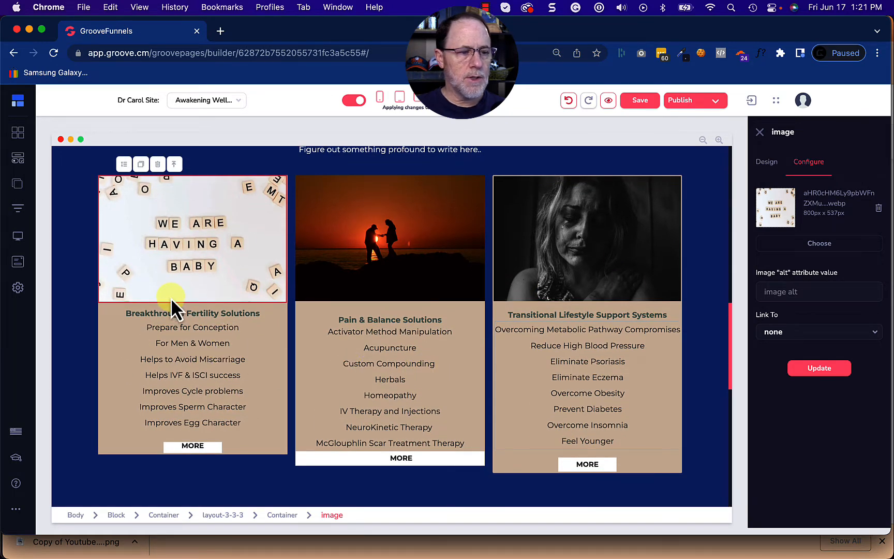
pyautogui.click(409, 296)
pyautogui.click(767, 164)
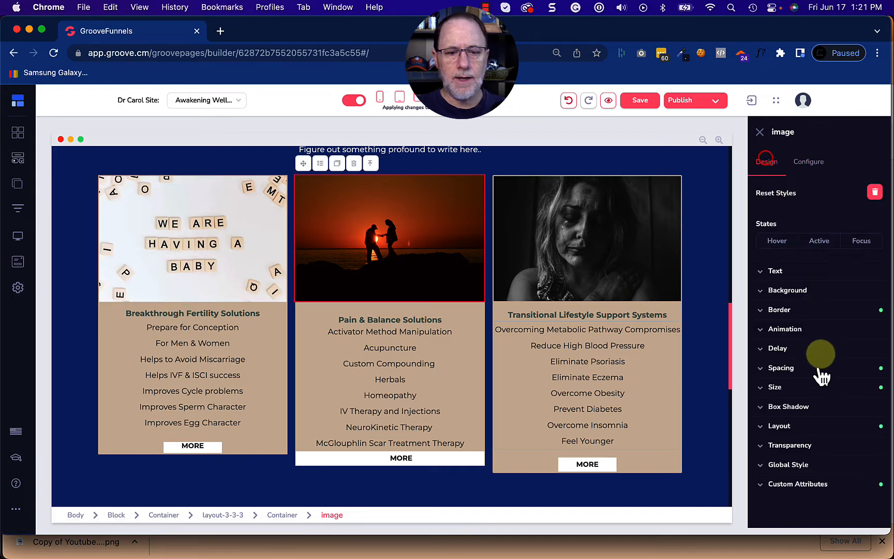
pyautogui.click(781, 368)
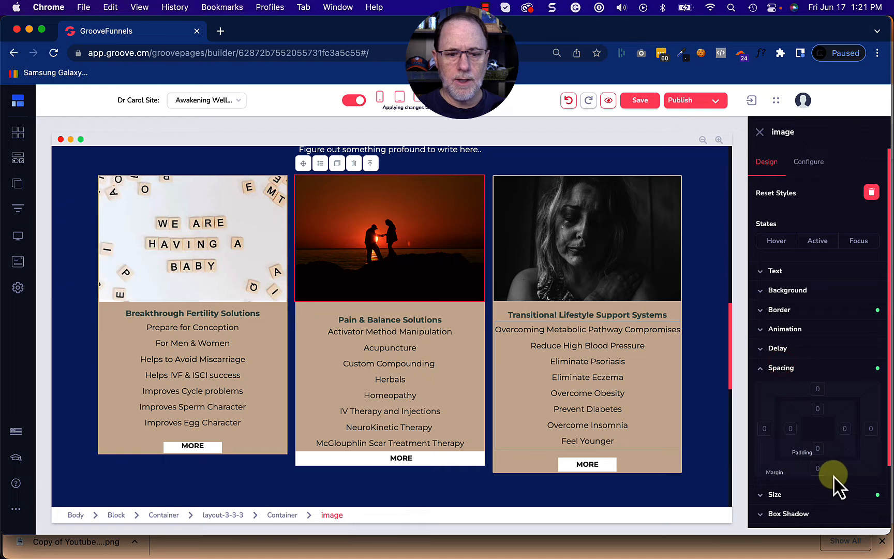
# - Examine the Pain & Balance Solutions column's heading, service list and container to find what causes the extra gap below the image
pyautogui.click(448, 312)
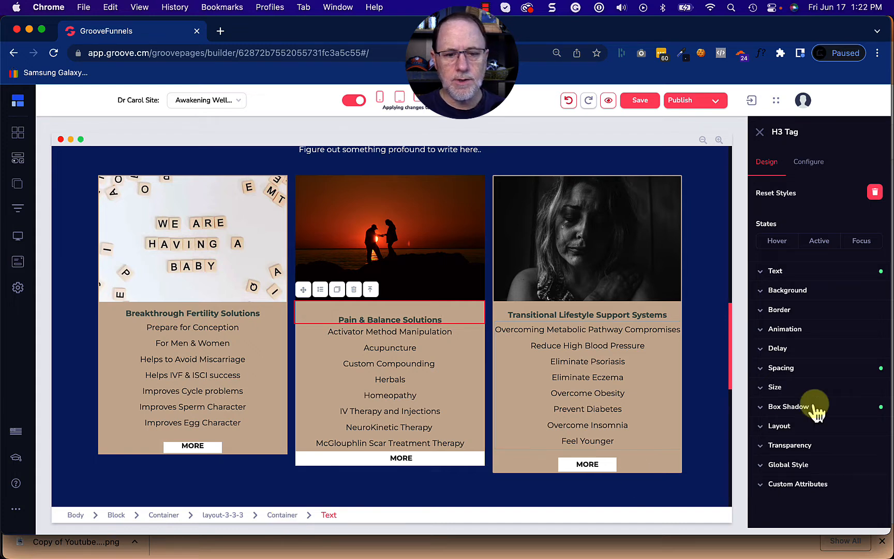
pyautogui.click(787, 387)
pyautogui.click(788, 388)
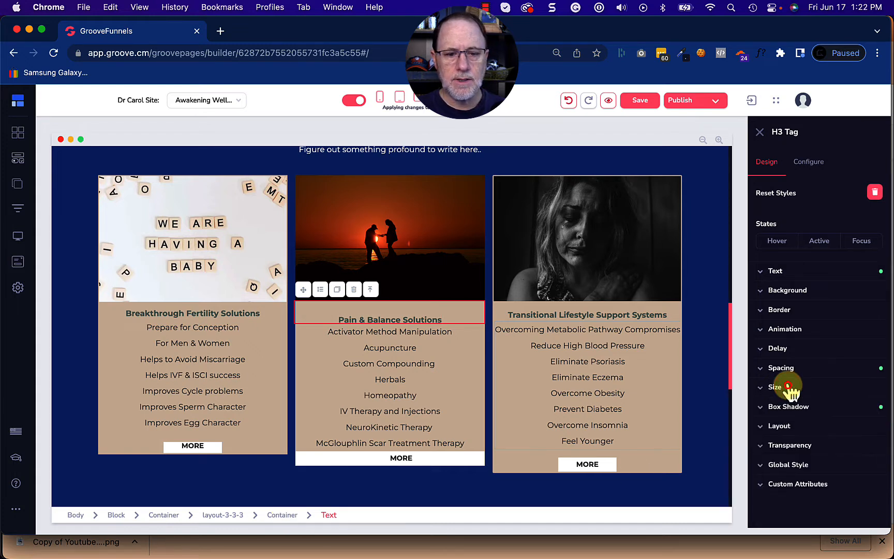
pyautogui.click(783, 368)
pyautogui.click(782, 370)
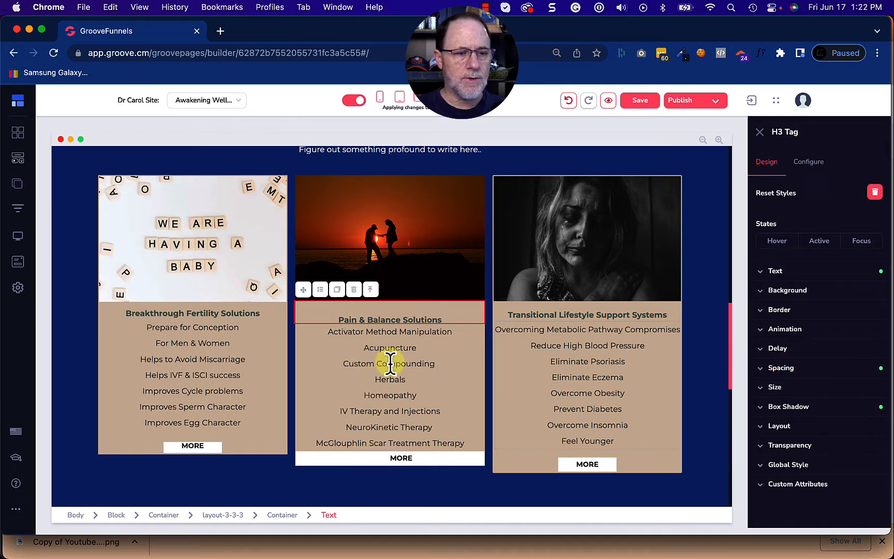
pyautogui.click(282, 514)
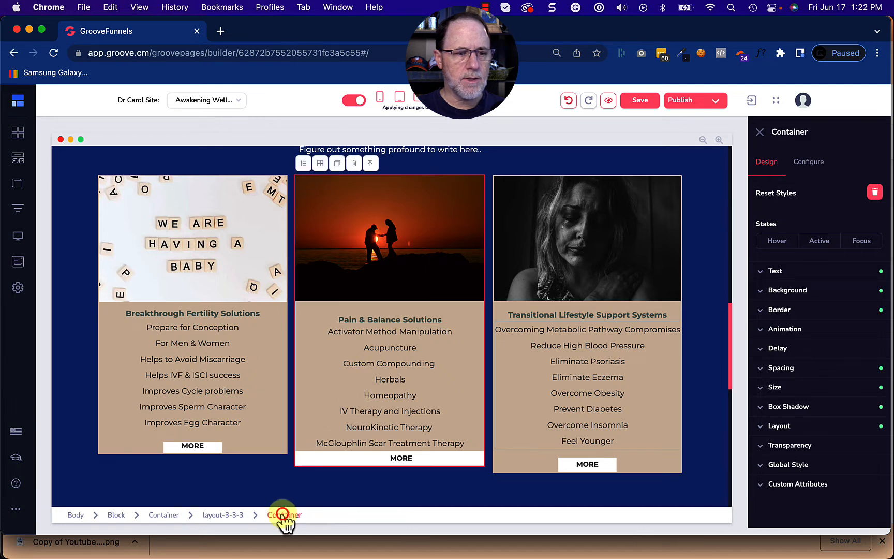
pyautogui.click(402, 386)
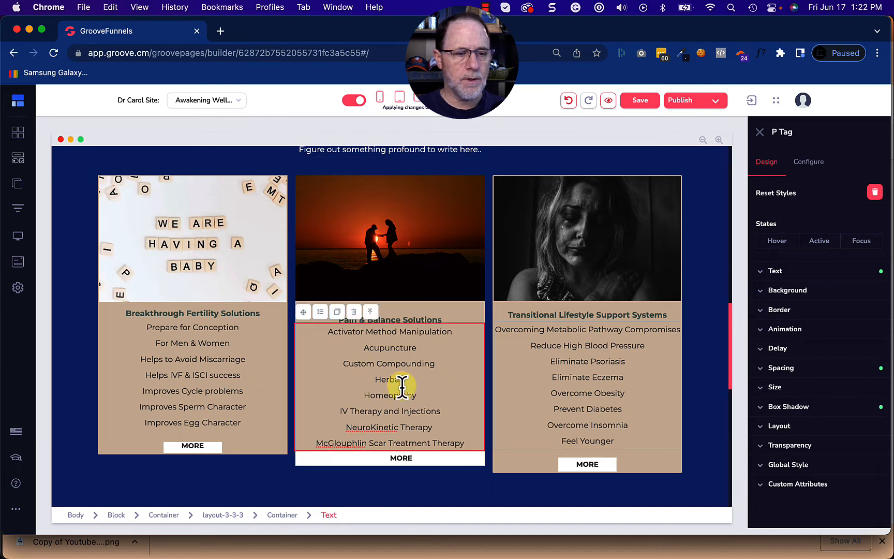
pyautogui.click(412, 318)
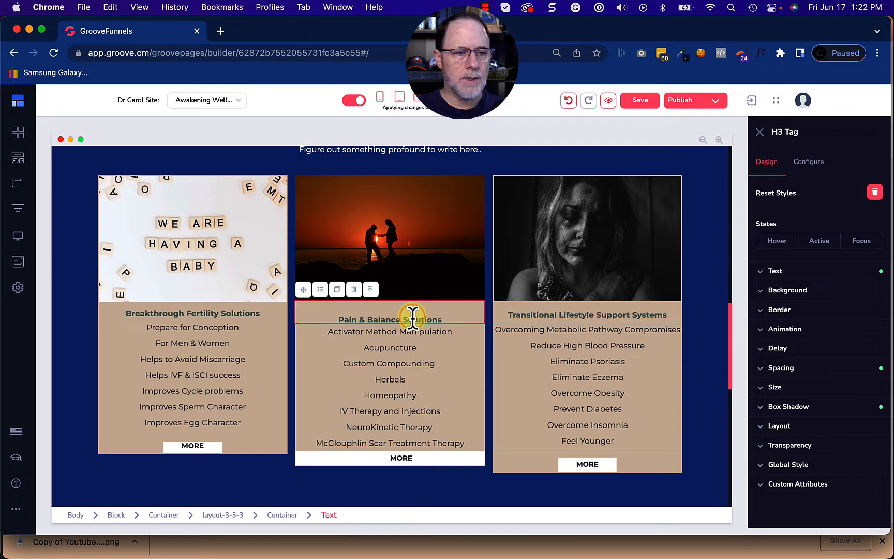
pyautogui.click(408, 348)
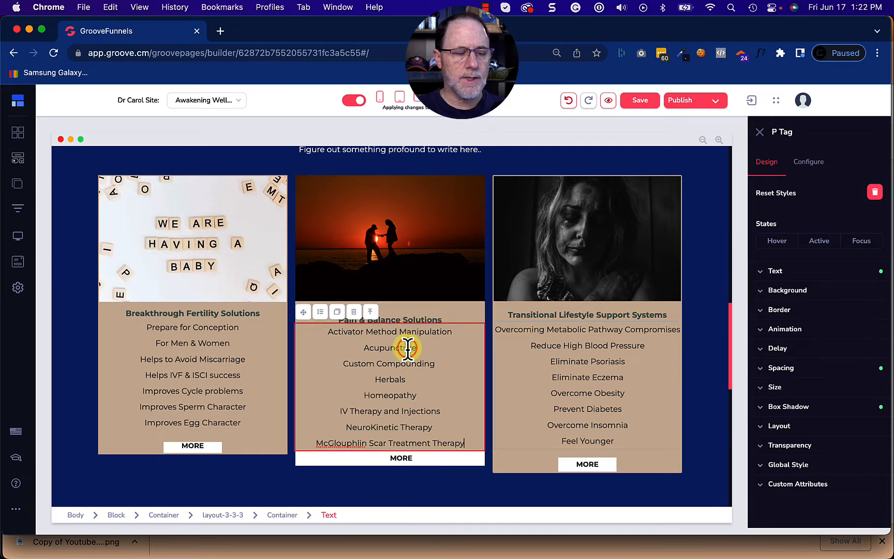
# - Set the Pain & Balance Solutions heading's top padding to 0
pyautogui.click(417, 314)
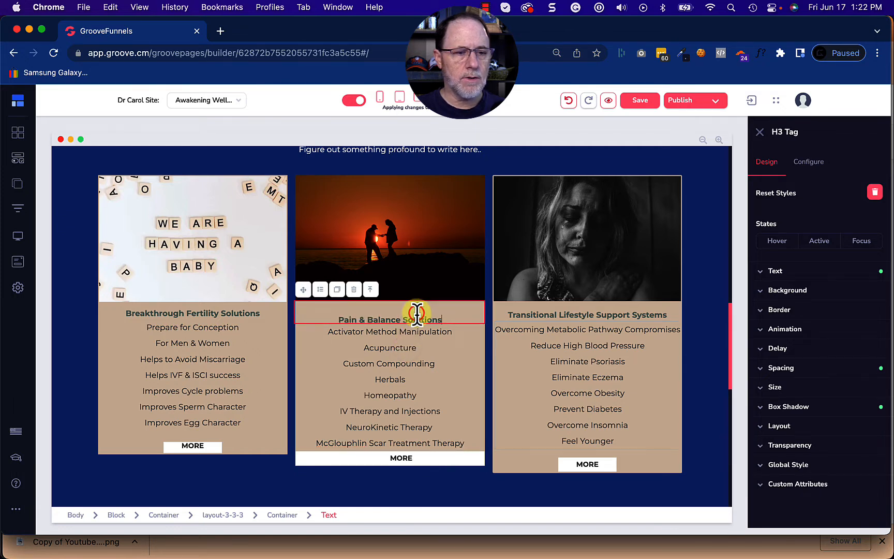
pyautogui.click(786, 368)
pyautogui.click(817, 408)
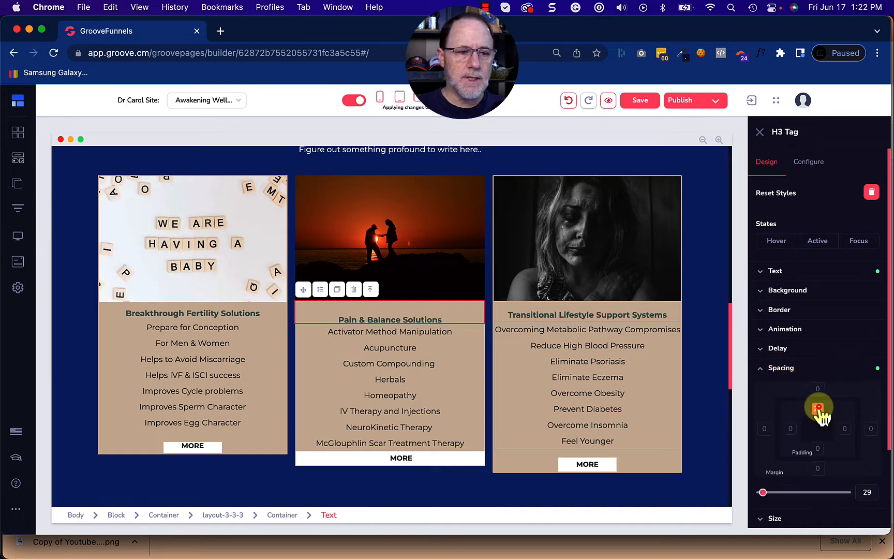
pyautogui.moveTo(764, 492); pyautogui.dragTo(755, 492)
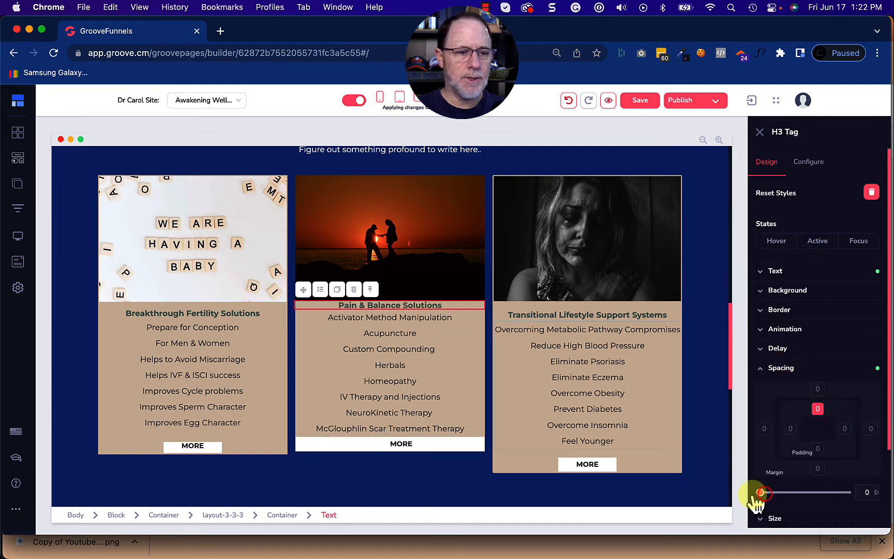
# - Check the Transitional Lifestyle Support Systems heading's spacing, and set the bottom margin of that column's image to 0
pyautogui.click(616, 315)
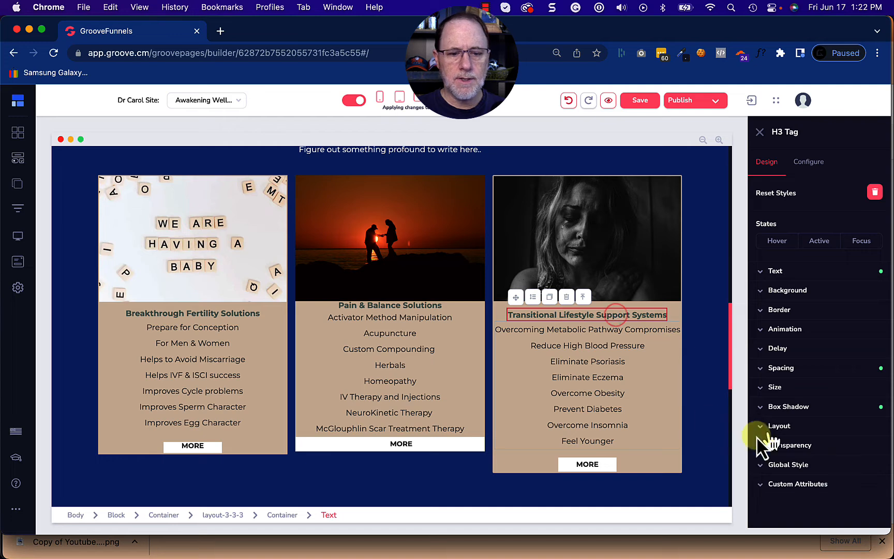
pyautogui.click(790, 367)
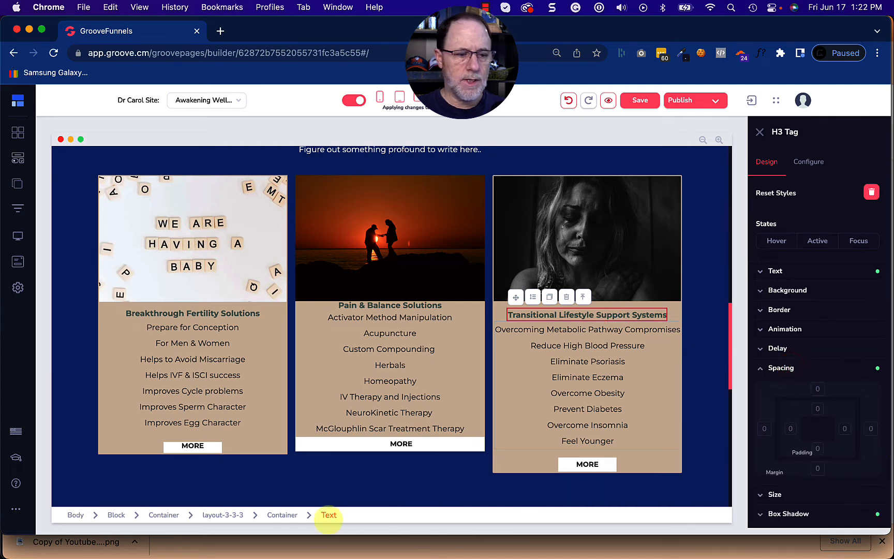
pyautogui.click(283, 515)
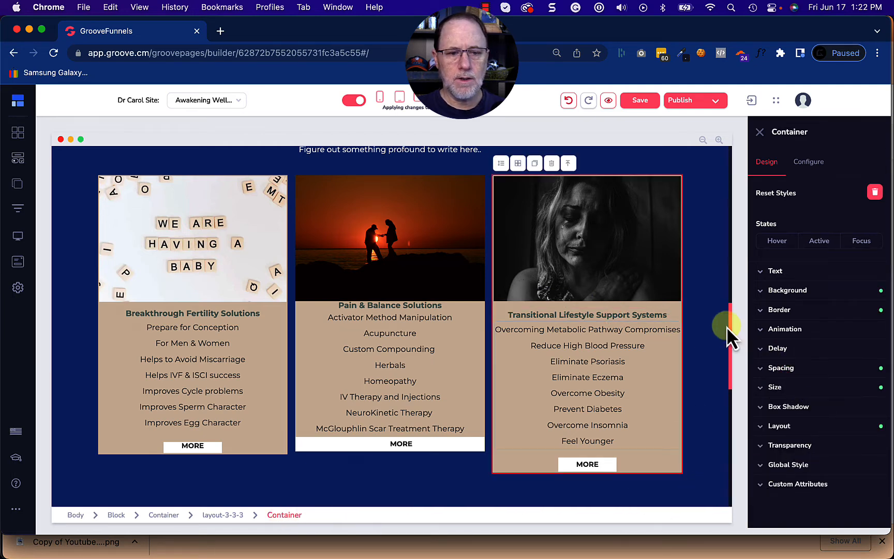
pyautogui.click(664, 293)
pyautogui.click(792, 369)
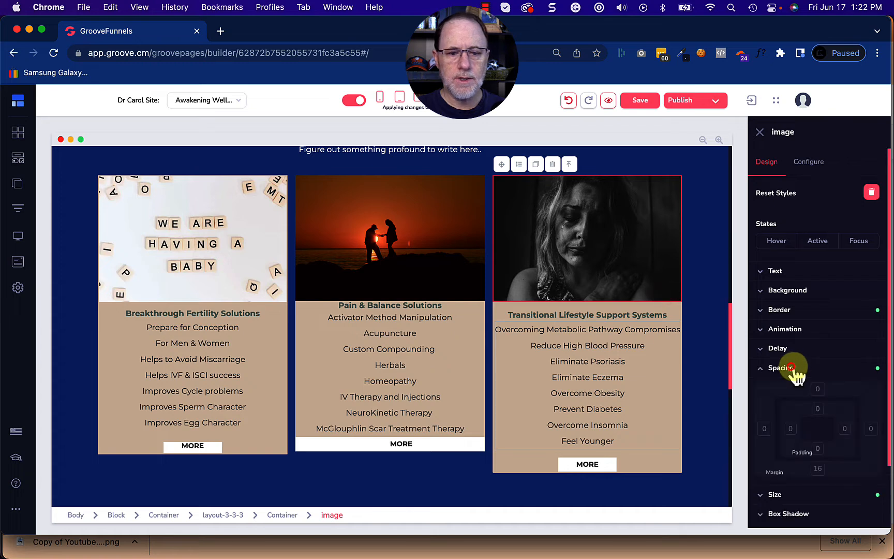
pyautogui.click(813, 469)
pyautogui.click(762, 492)
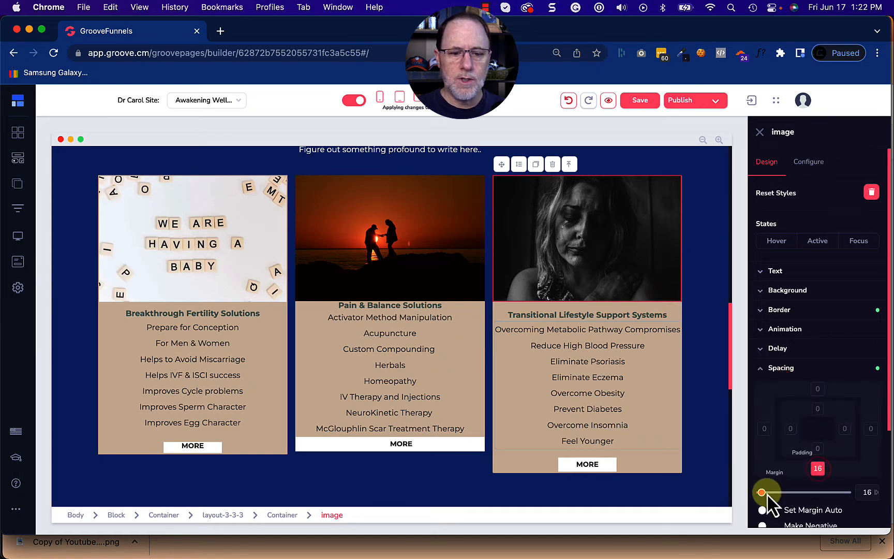
pyautogui.moveTo(762, 492); pyautogui.dragTo(755, 492)
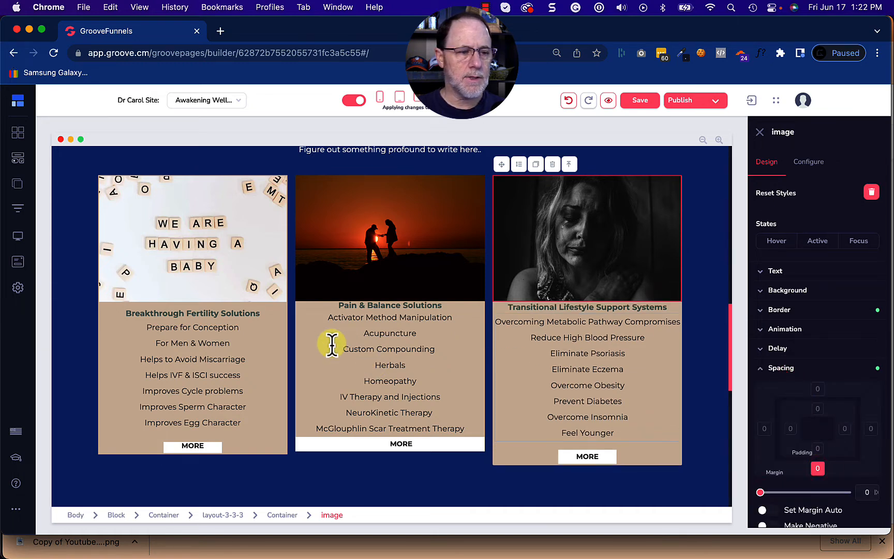
# - Set the bottom margin of the letter-tile image in the Breakthrough Fertility Solutions column to 0
pyautogui.click(245, 300)
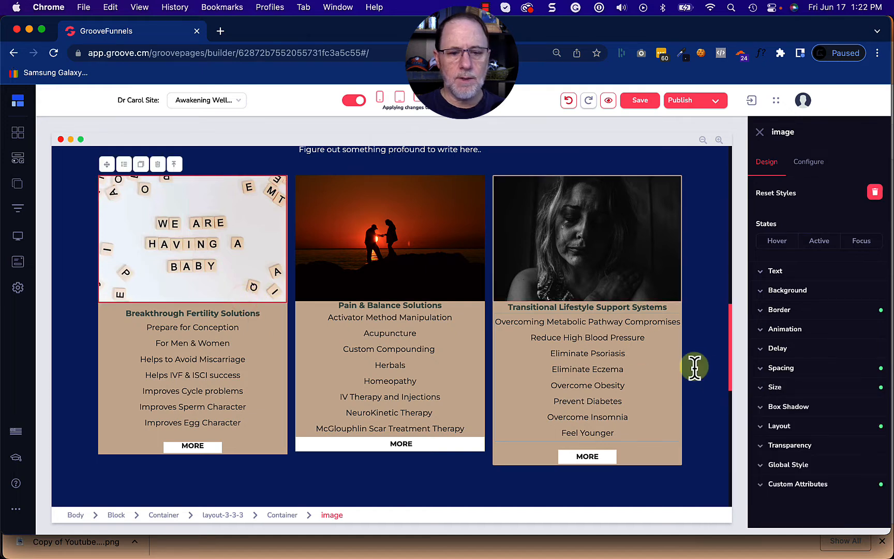
pyautogui.click(774, 367)
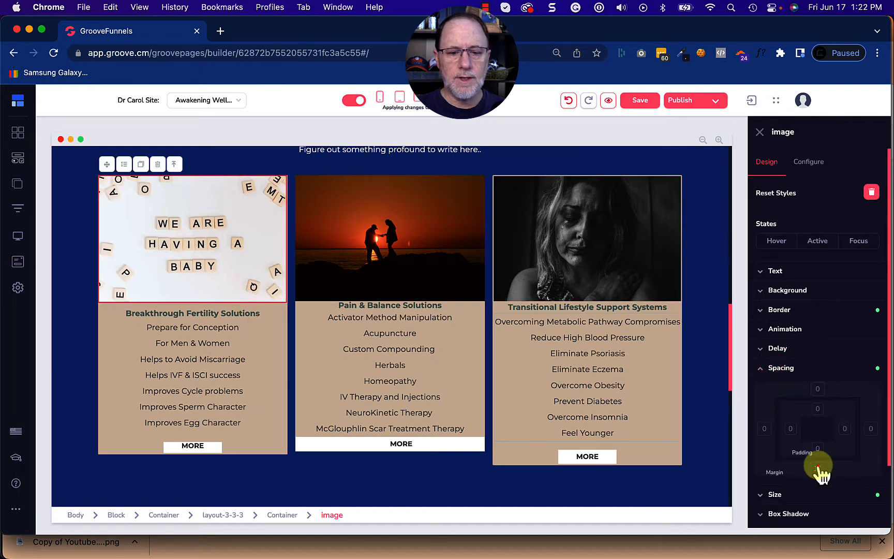
pyautogui.click(762, 492)
pyautogui.moveTo(762, 492); pyautogui.dragTo(751, 503)
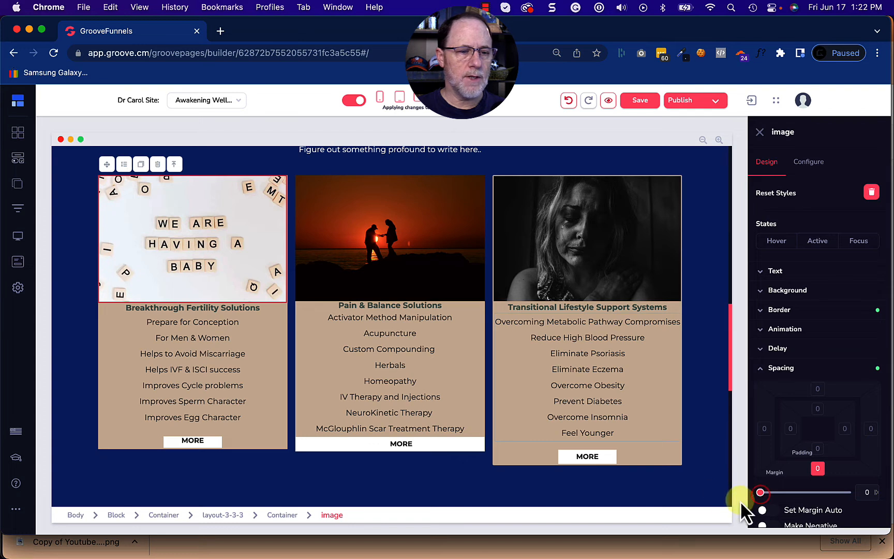
# - Set the bottom margin of the Breakthrough Fertility Solutions column's letter-tile image to 20
pyautogui.click(350, 397)
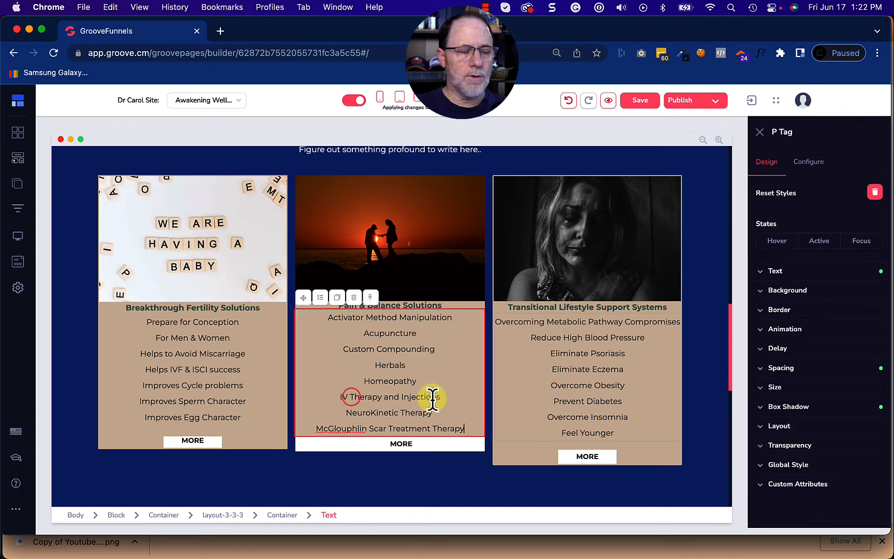
pyautogui.click(613, 401)
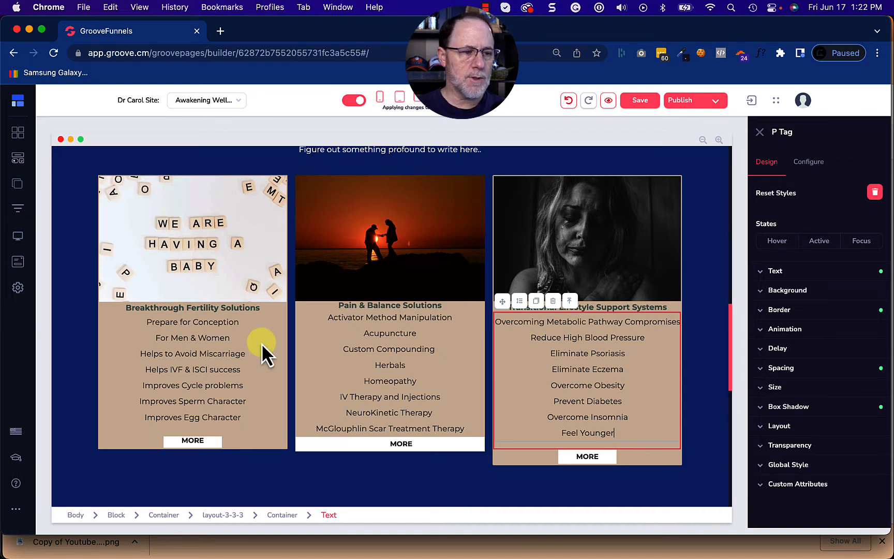
pyautogui.click(208, 297)
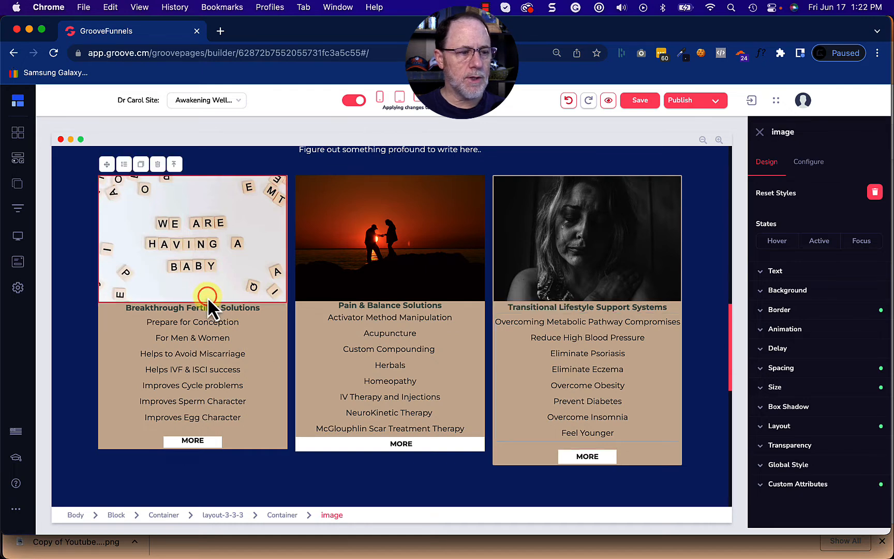
pyautogui.click(795, 372)
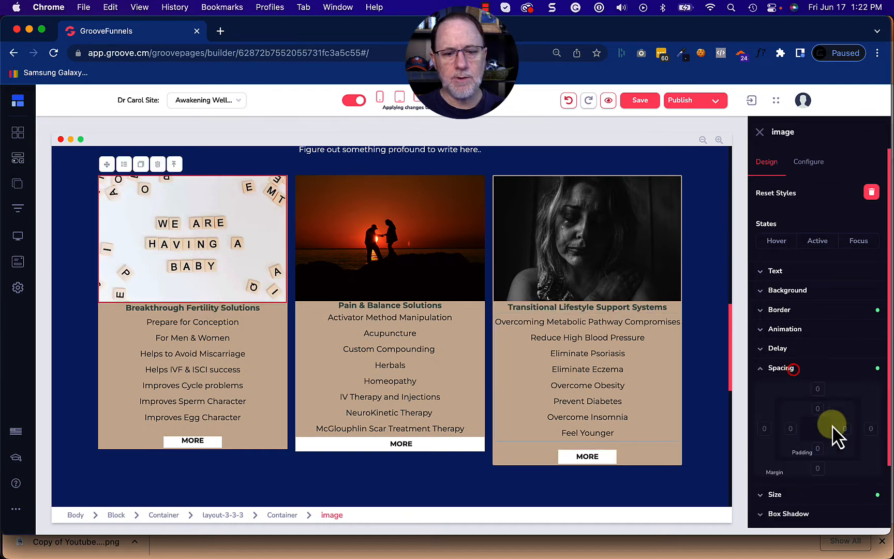
pyautogui.click(818, 468)
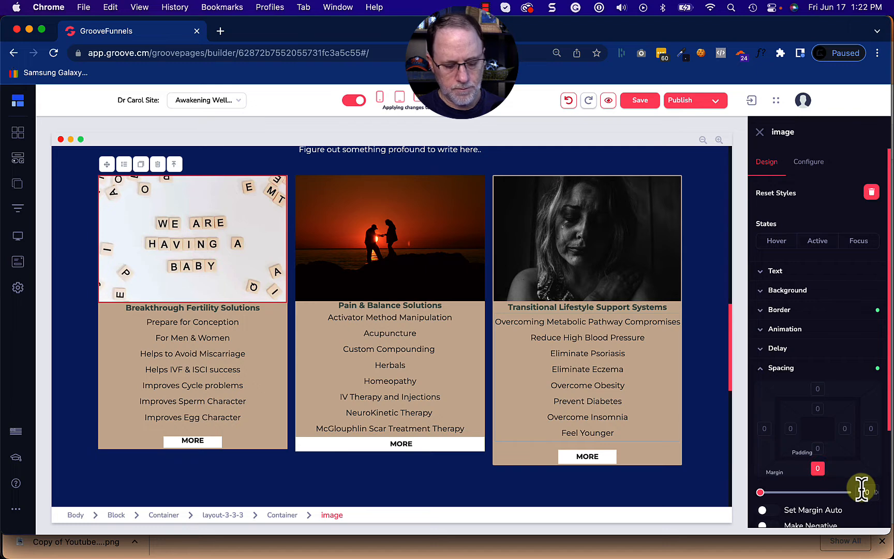
pyautogui.write('20')
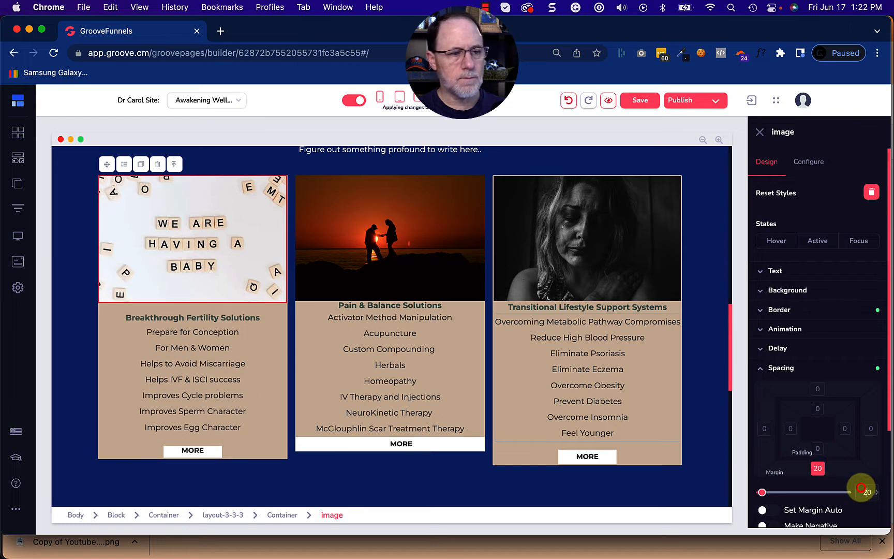
# - Set the bottom margin of the Pain & Balance Solutions column's sunset image to 20
pyautogui.click(400, 293)
pyautogui.click(791, 368)
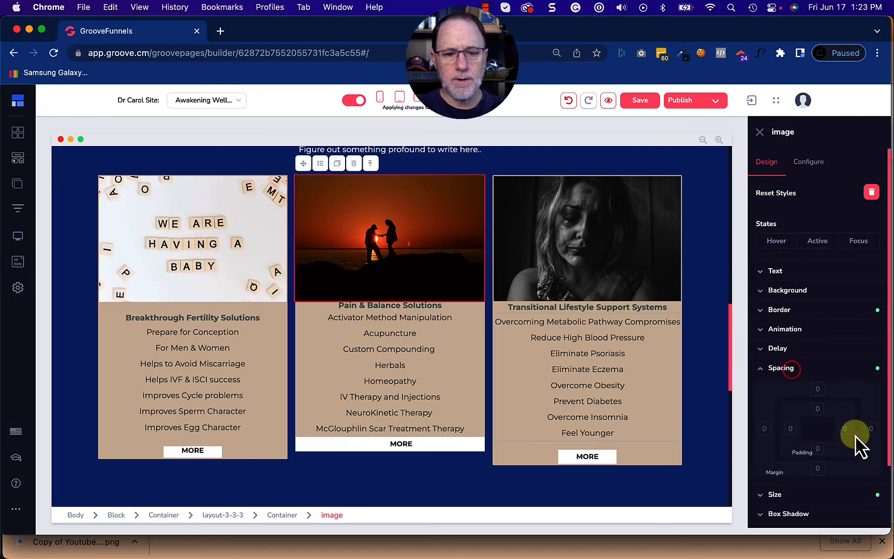
pyautogui.click(818, 468)
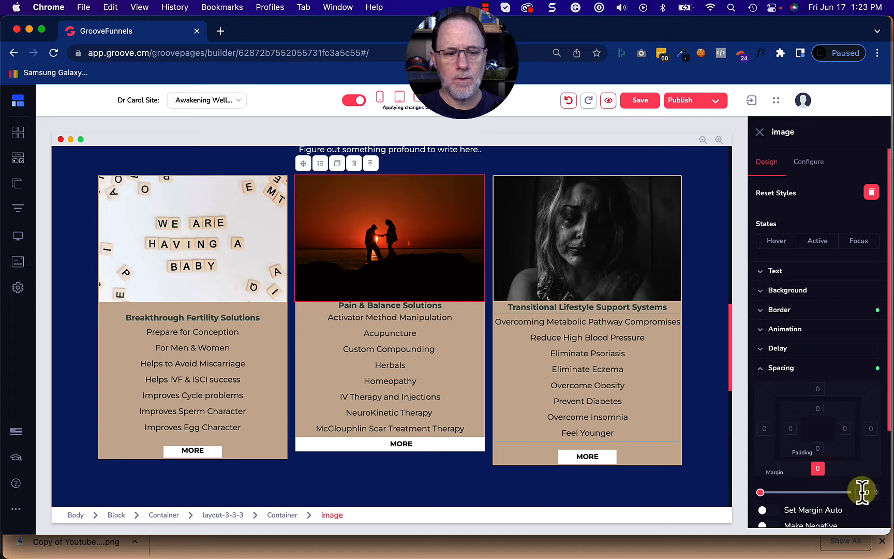
pyautogui.write('20')
# - Set the bottom margin of the Transitional Lifestyle Support Systems column's image to 20
pyautogui.click(593, 296)
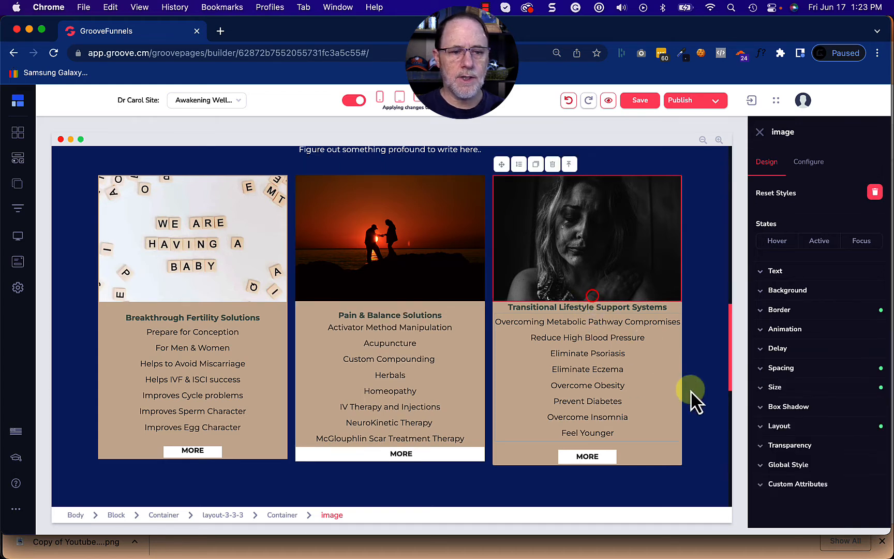
pyautogui.click(790, 367)
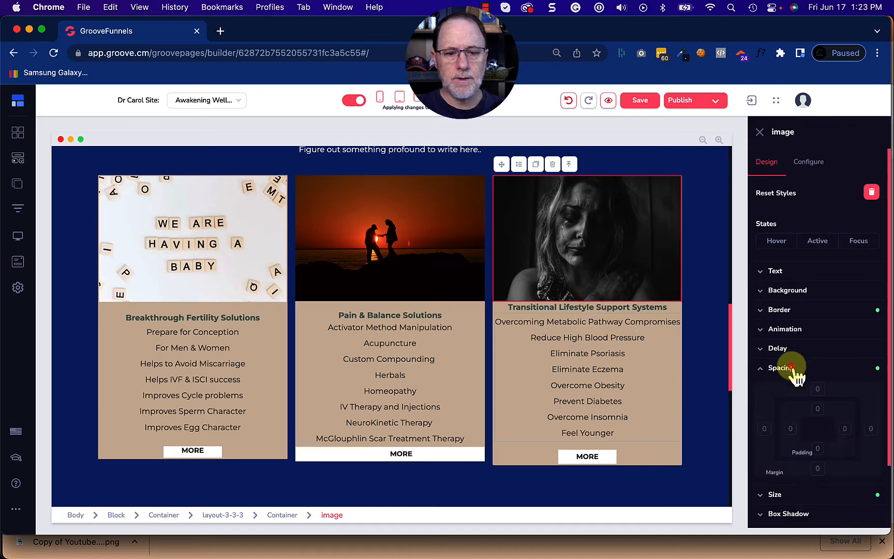
pyautogui.click(819, 468)
pyautogui.click(863, 491)
pyautogui.write('20')
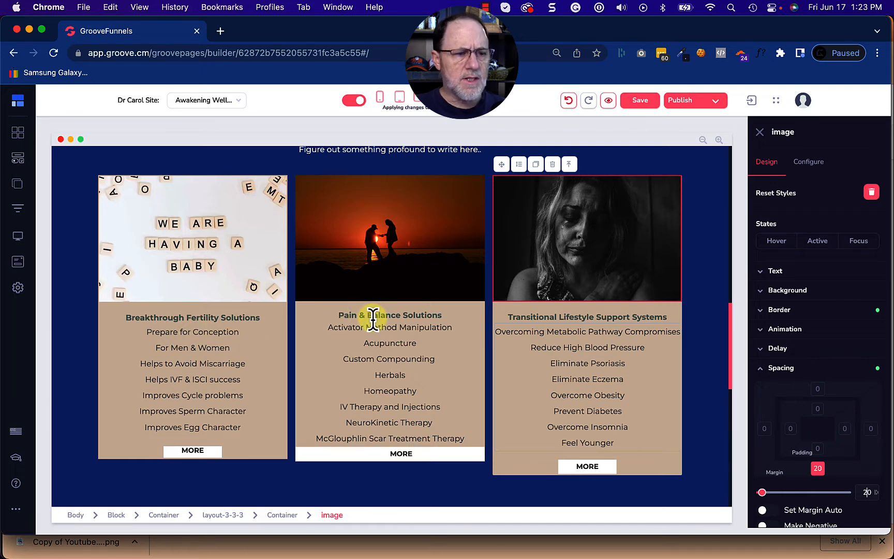
# - Raise the bottom margin of the Pain & Balance Solutions sunset image to 23 to line up its heading with the neighbouring columns
pyautogui.click(410, 280)
pyautogui.scroll(-1, 395, 345)
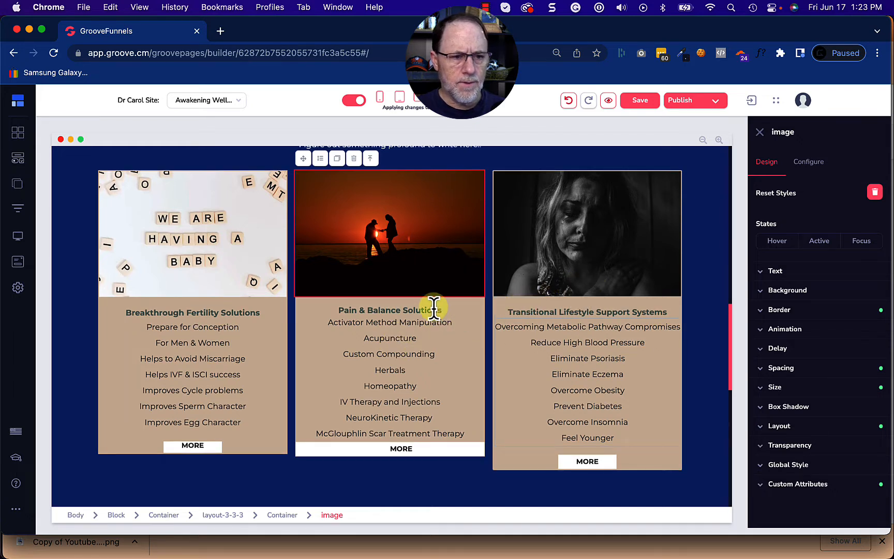
pyautogui.click(399, 289)
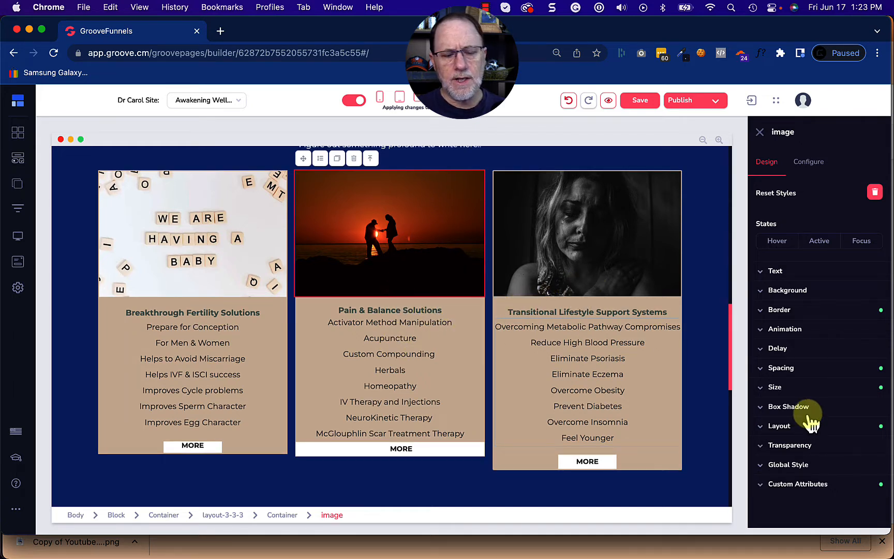
pyautogui.click(794, 368)
pyautogui.click(818, 469)
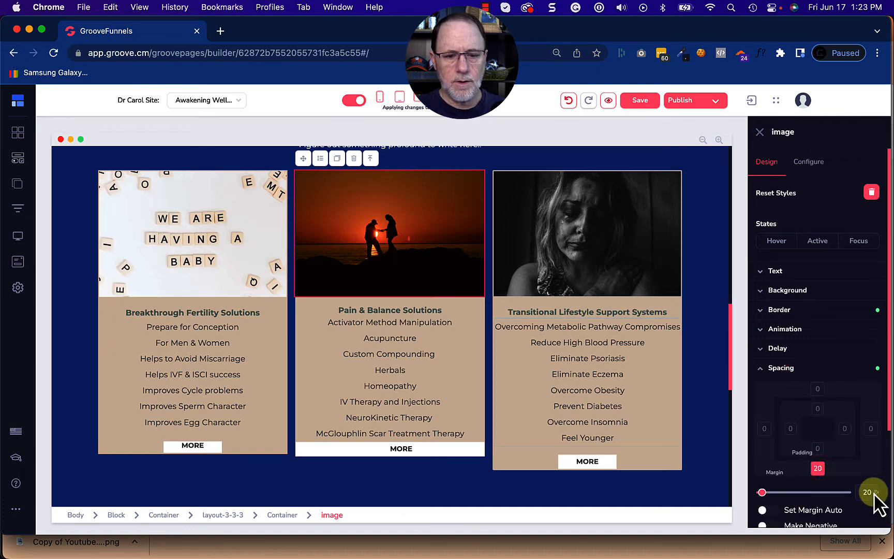
pyautogui.press('Up')
pyautogui.press('Up')
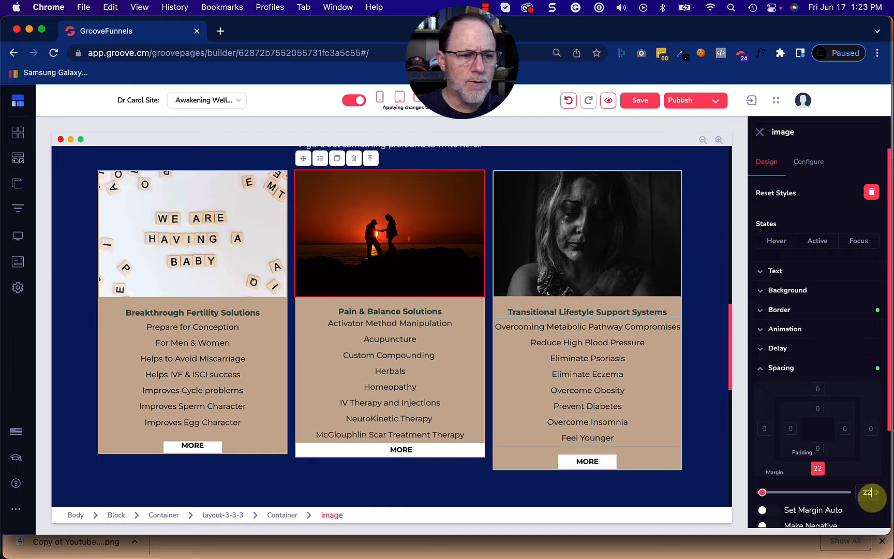
pyautogui.press('Up')
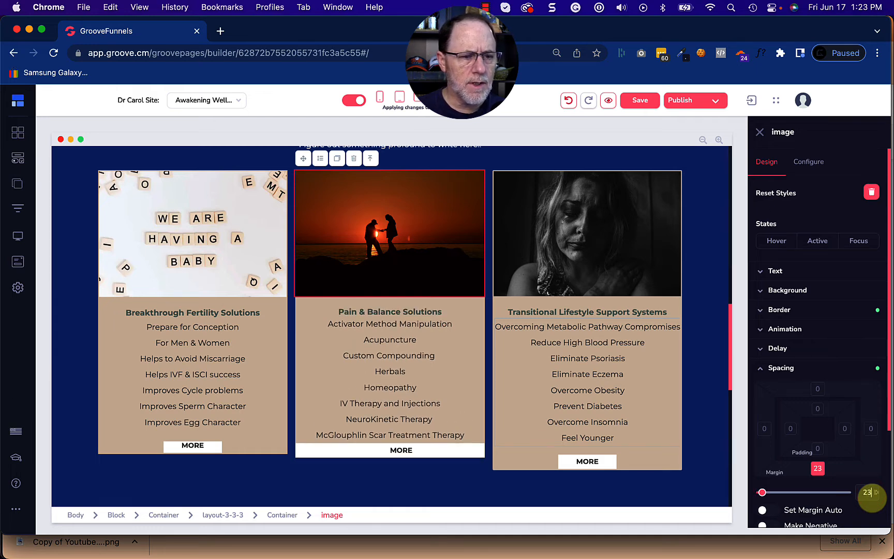
# - Raise the bottom margin of the Pain & Balance Solutions column's sunset image to 24
pyautogui.press('Up')
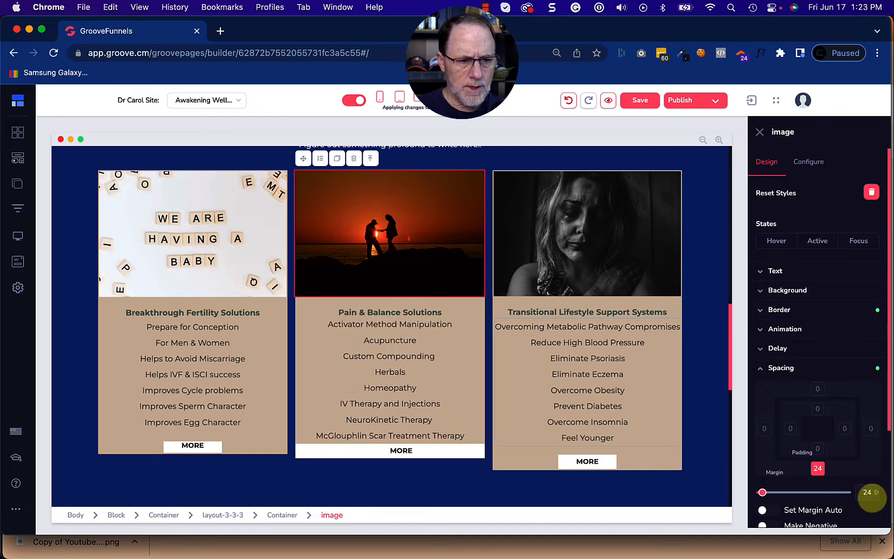
# - Set the bottom margin of the Breakthrough Fertility Solutions heading to 10
pyautogui.click(194, 313)
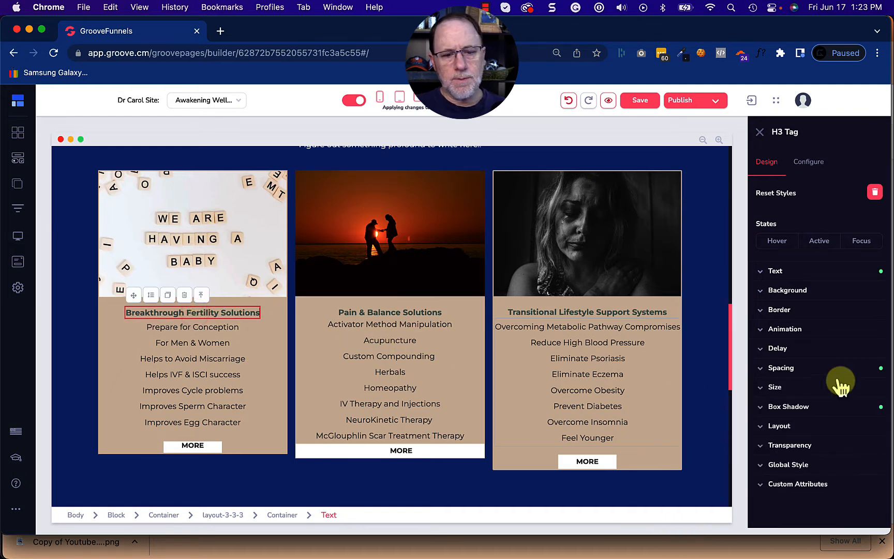
pyautogui.click(792, 369)
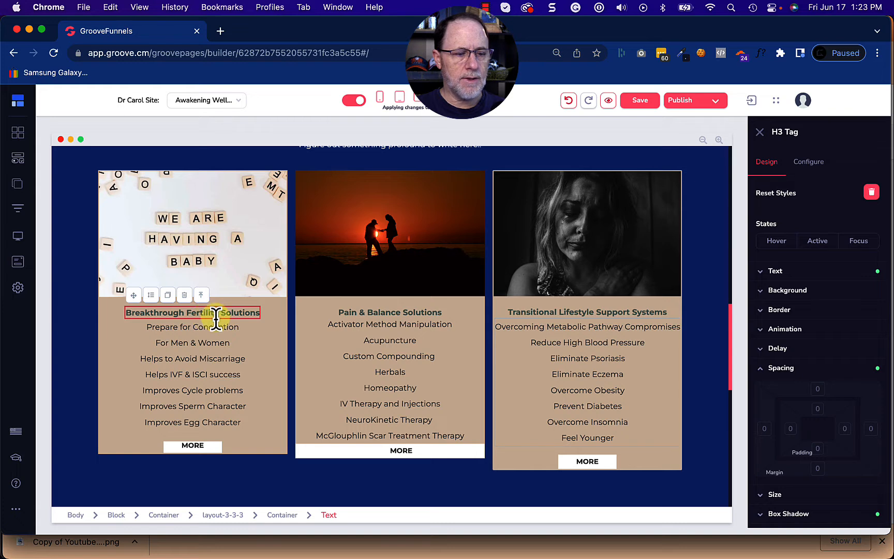
pyautogui.click(818, 469)
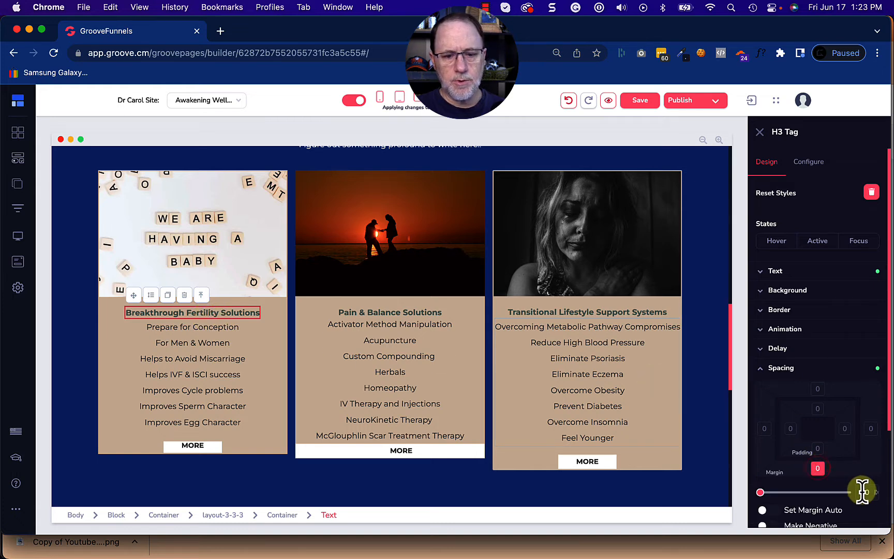
pyautogui.click(862, 490)
pyautogui.write('10')
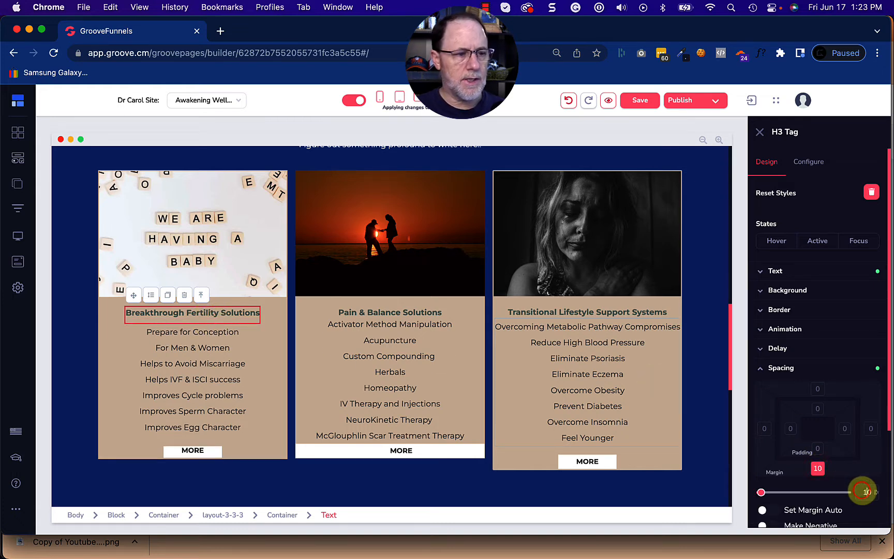
# - Set the bottom margin of the Pain & Balance Solutions heading to 10
pyautogui.click(401, 314)
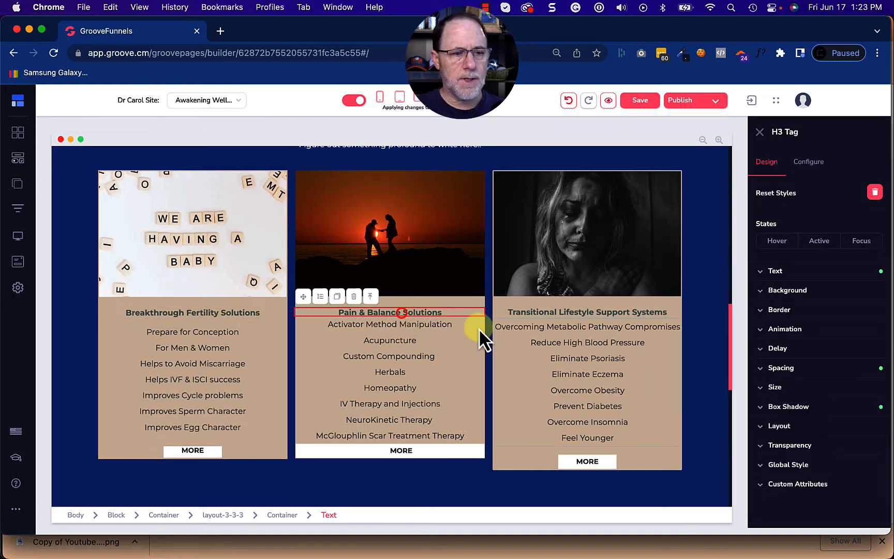
pyautogui.click(792, 369)
pyautogui.click(818, 469)
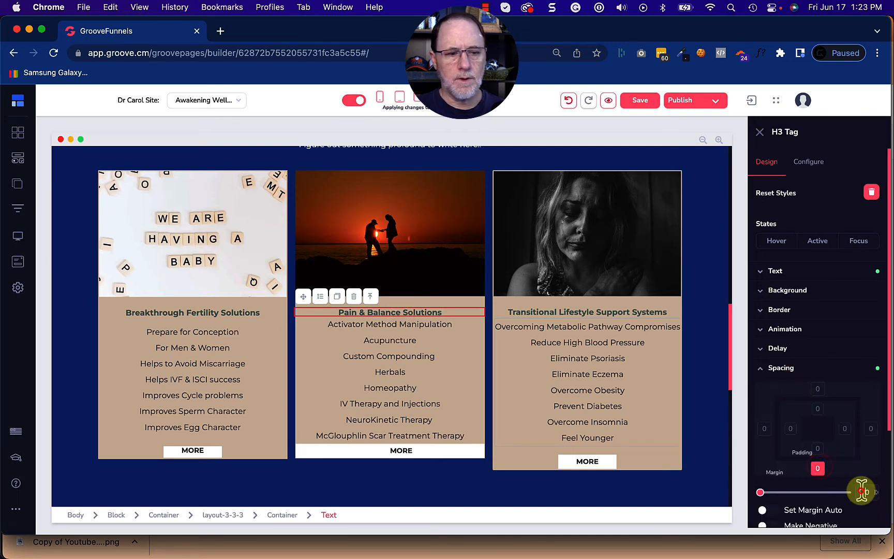
pyautogui.click(863, 491)
pyautogui.write('10')
# - Set the bottom margin of the Transitional Lifestyle Support Systems heading to 10
pyautogui.click(603, 313)
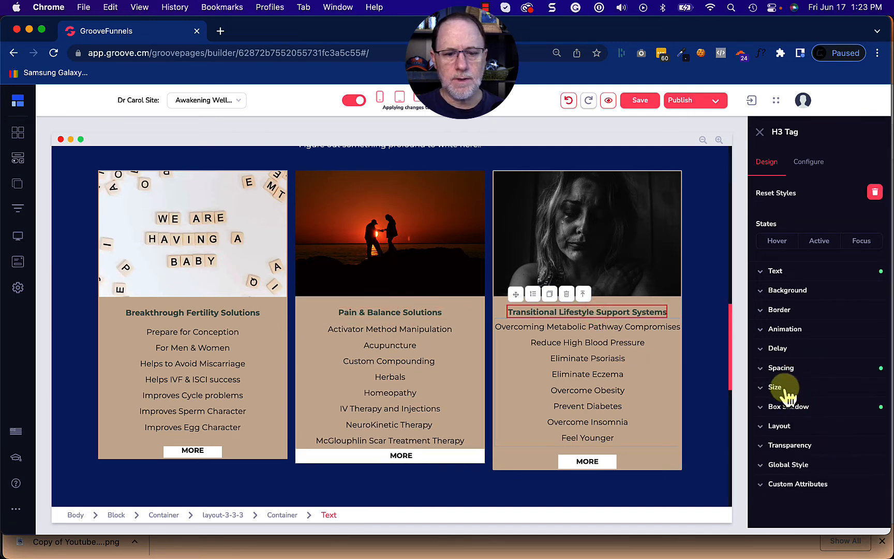
pyautogui.click(784, 369)
pyautogui.click(819, 467)
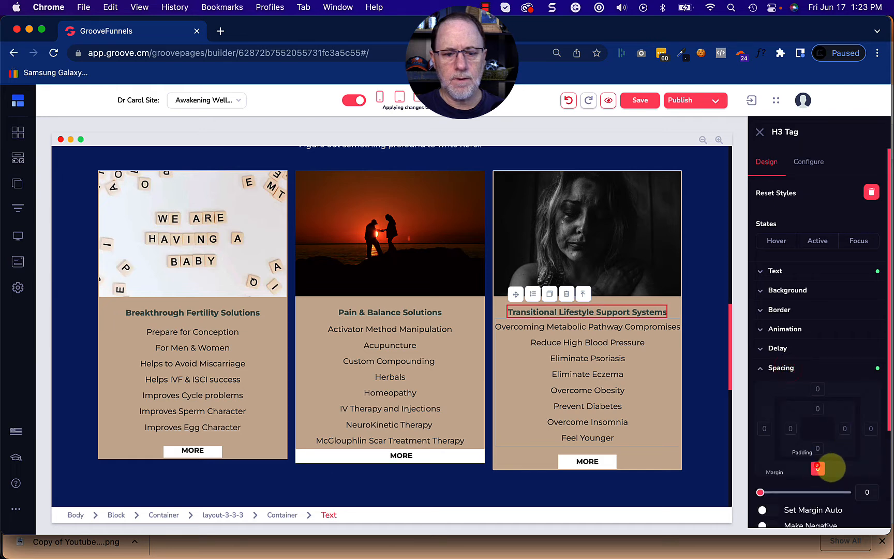
pyautogui.click(864, 491)
pyautogui.write('10')
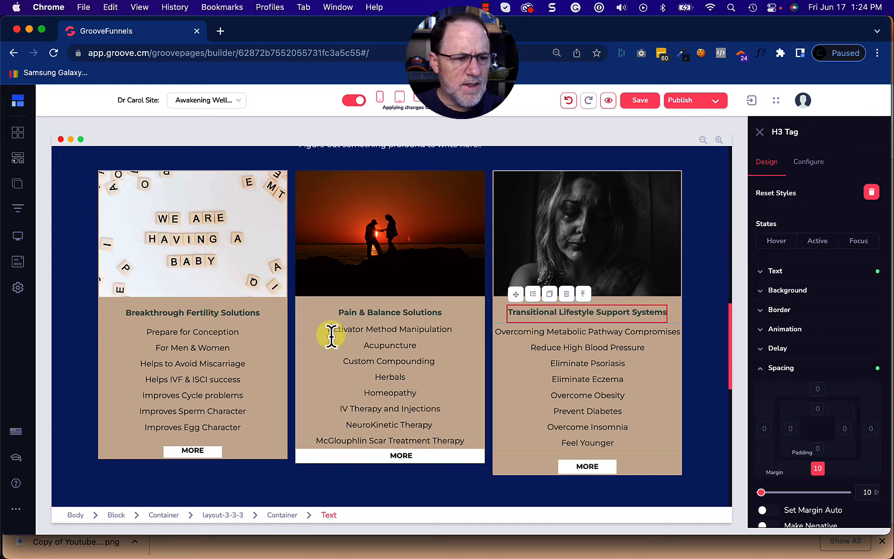
# - Check the spacing of the Breakthrough Fertility Solutions list and set the Pain & Balance Solutions list's bottom margin to 16
pyautogui.click(194, 334)
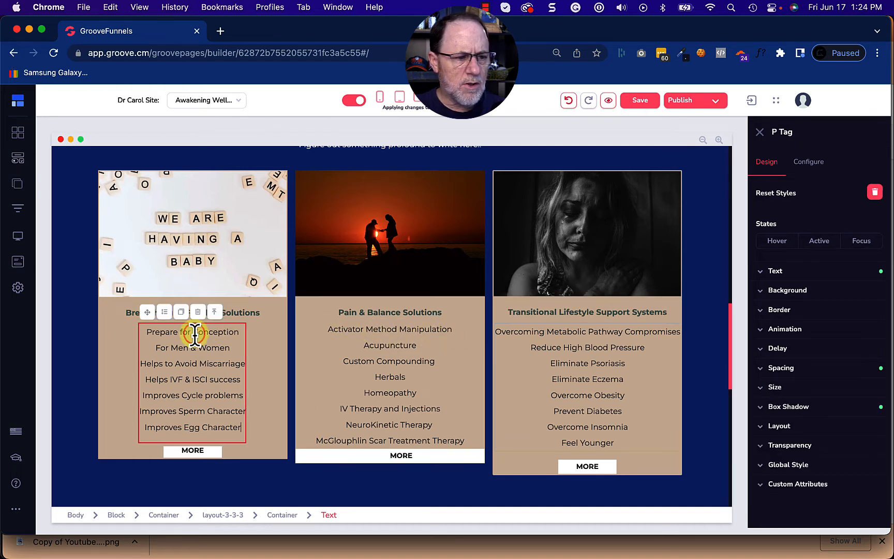
pyautogui.click(798, 369)
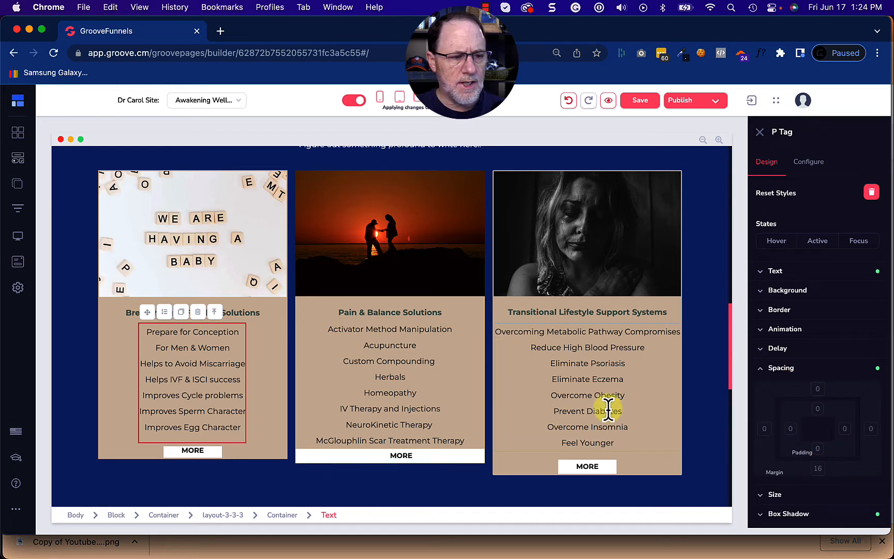
pyautogui.click(382, 334)
pyautogui.click(786, 369)
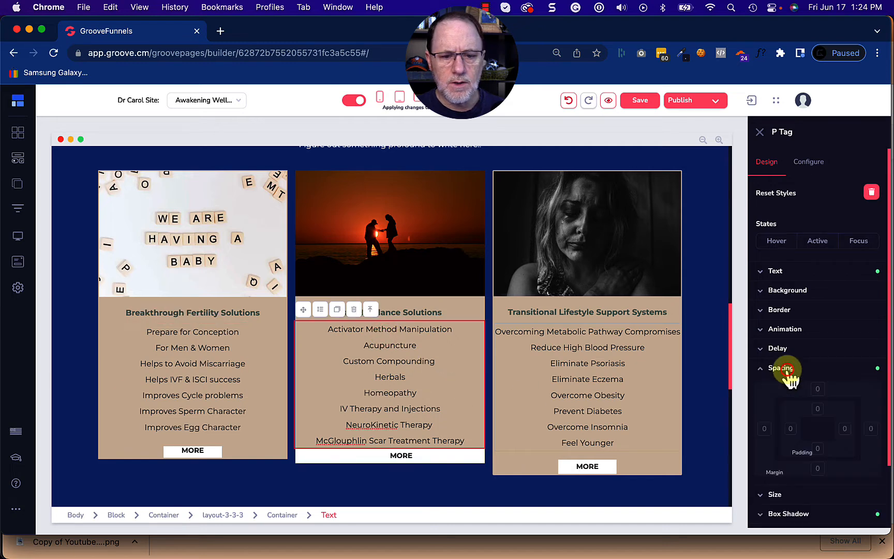
pyautogui.click(817, 469)
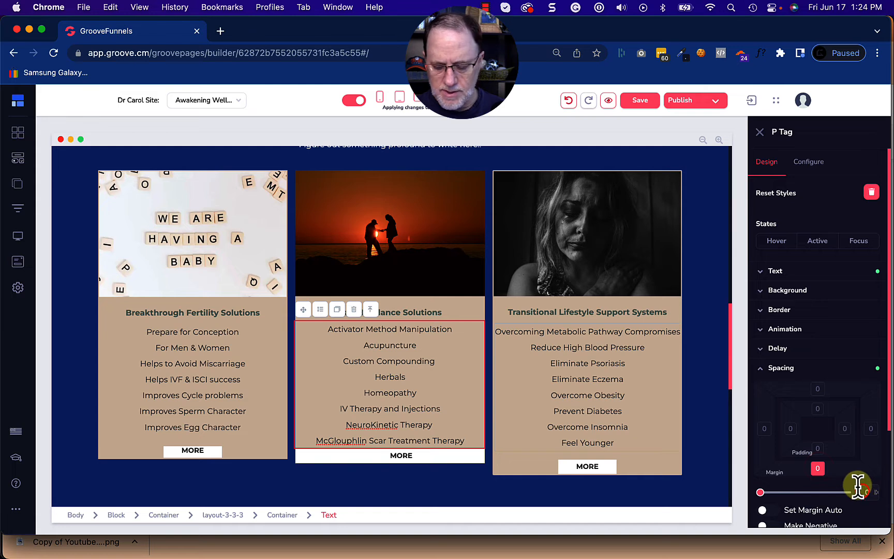
pyautogui.write('16')
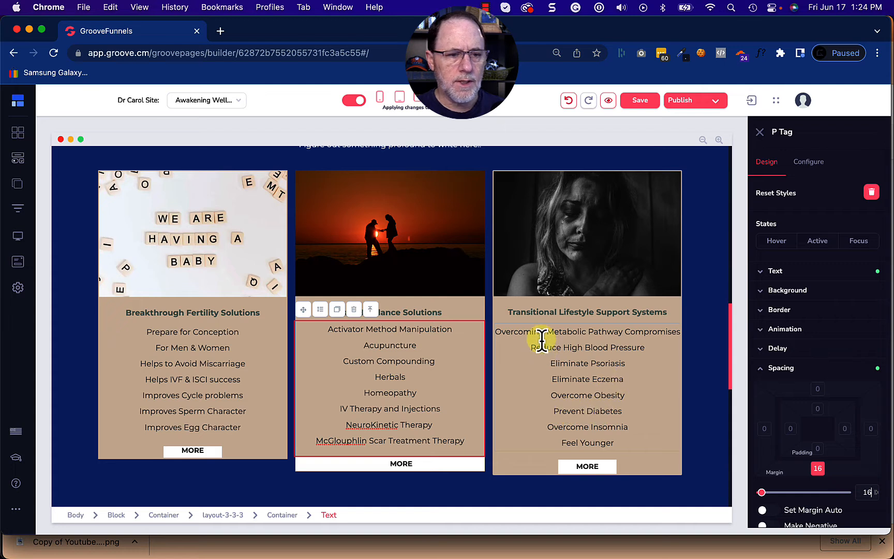
# - Check the Transitional Lifestyle Support Systems heading's spacing and remove the bottom margin of the list beneath it
pyautogui.click(548, 313)
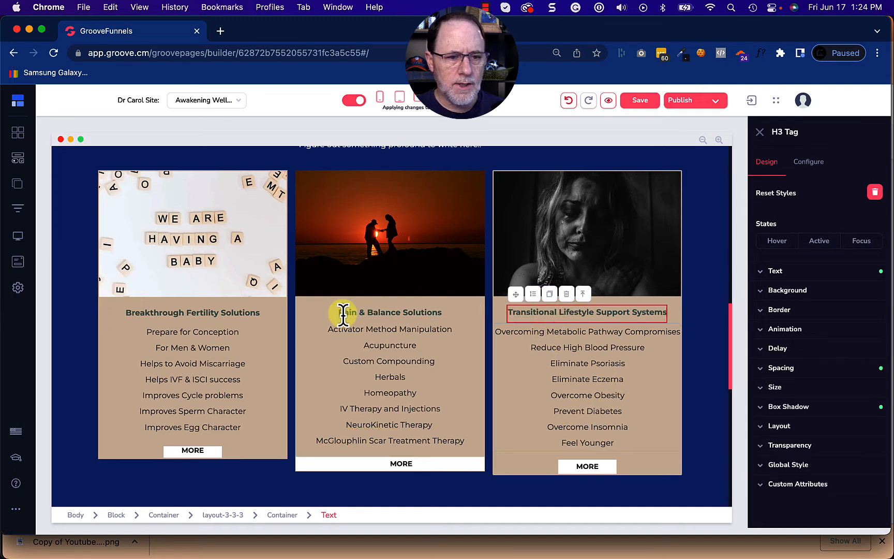
pyautogui.click(790, 368)
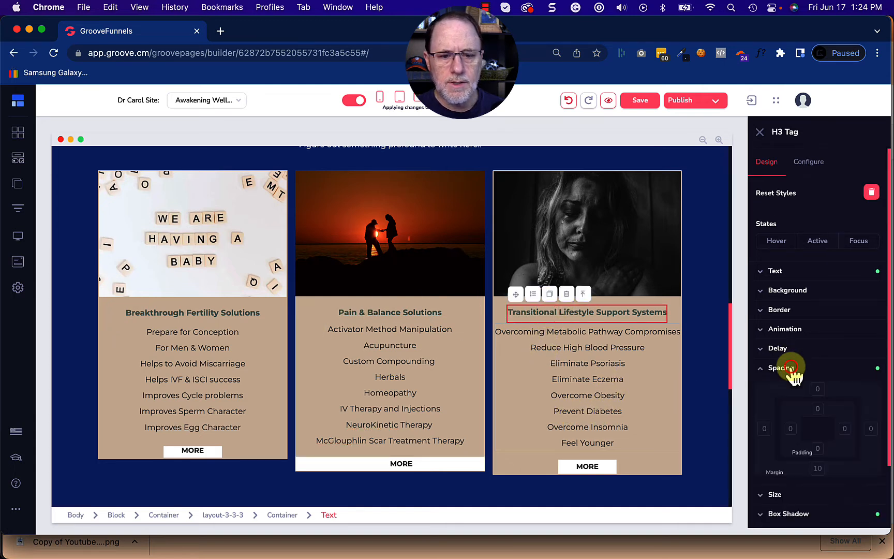
pyautogui.click(575, 331)
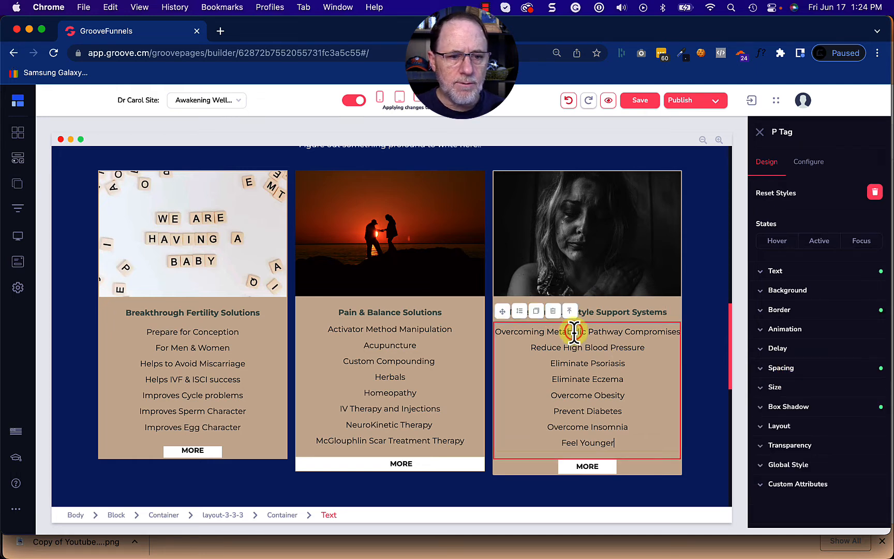
pyautogui.click(791, 374)
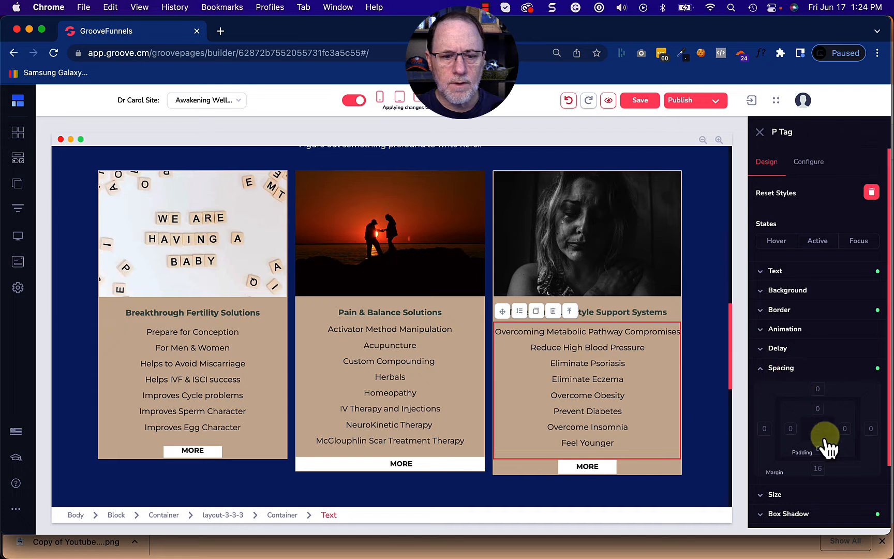
pyautogui.click(822, 470)
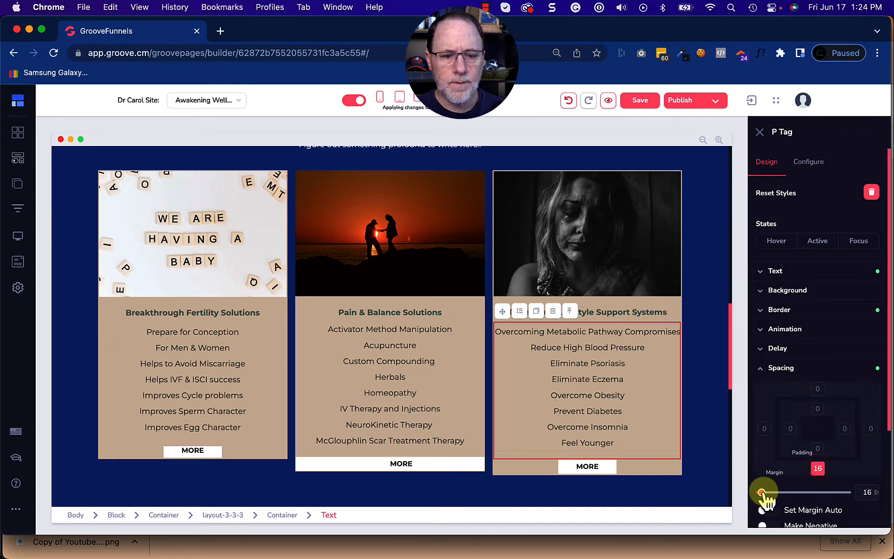
pyautogui.moveTo(764, 492); pyautogui.dragTo(751, 495)
# - Reduce the bottom margin of the Pain & Balance Solutions list to 0
pyautogui.click(451, 442)
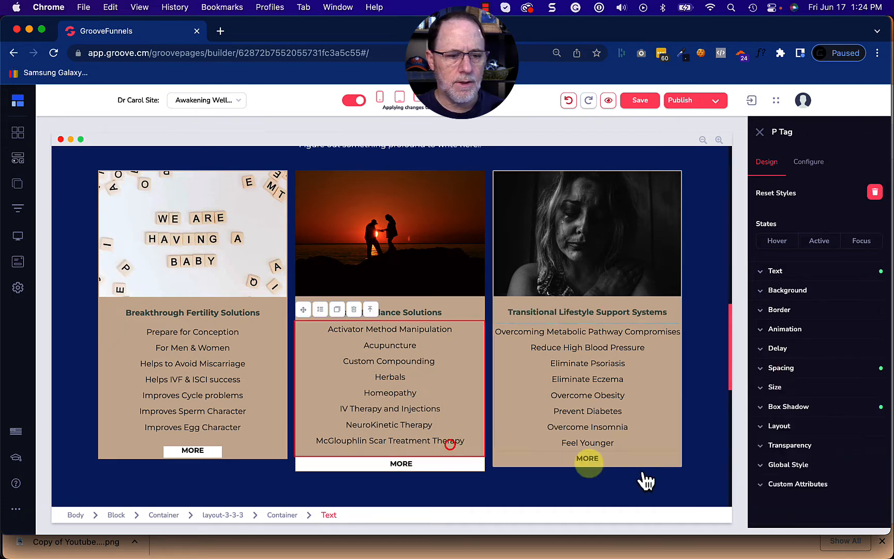
pyautogui.click(795, 368)
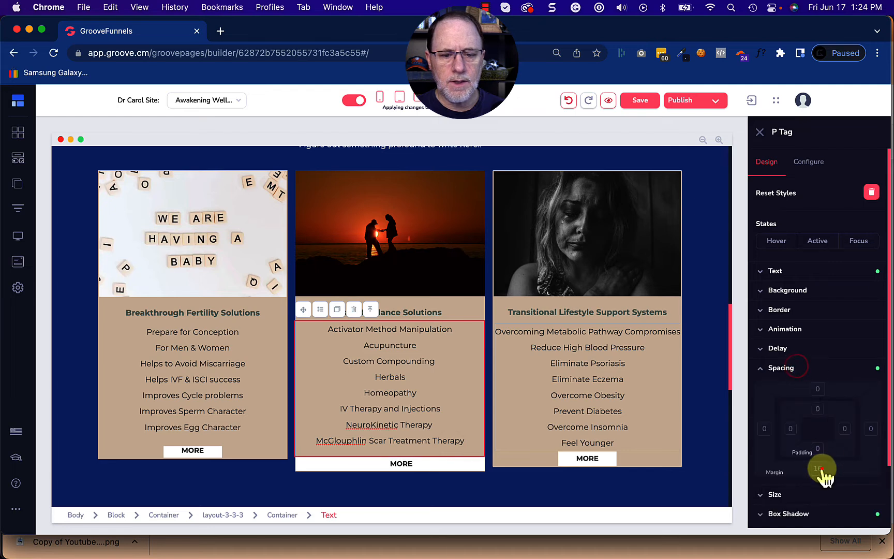
pyautogui.click(822, 469)
pyautogui.moveTo(791, 490); pyautogui.dragTo(761, 492)
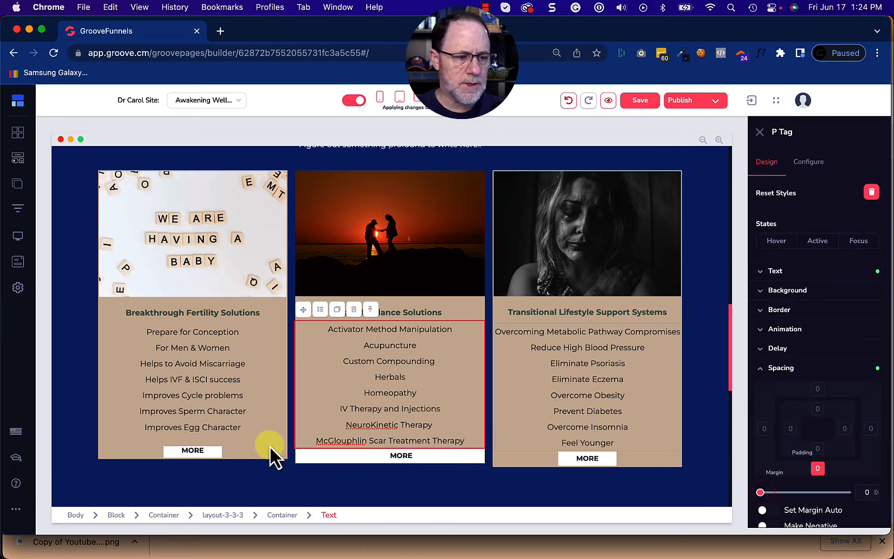
# - Reduce the bottom margin of the Breakthrough Fertility Solutions list to 0
pyautogui.click(254, 432)
pyautogui.click(238, 425)
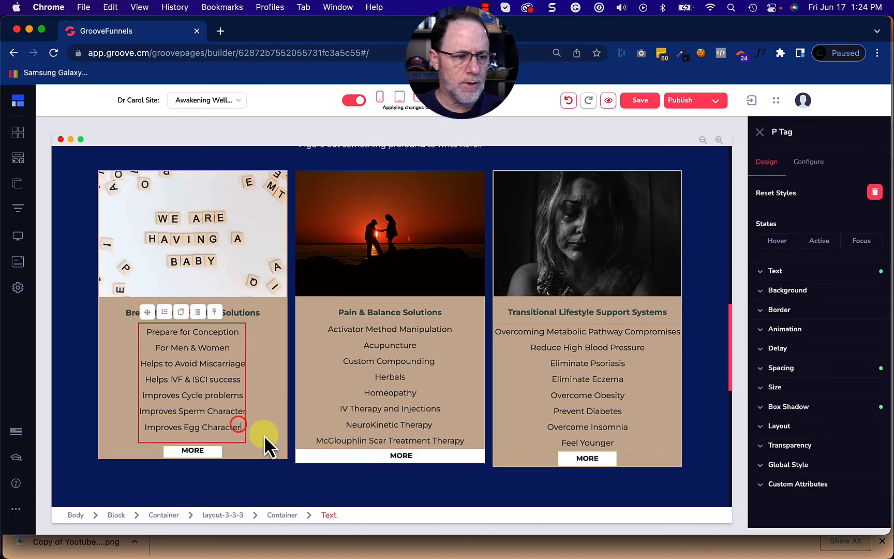
pyautogui.click(795, 368)
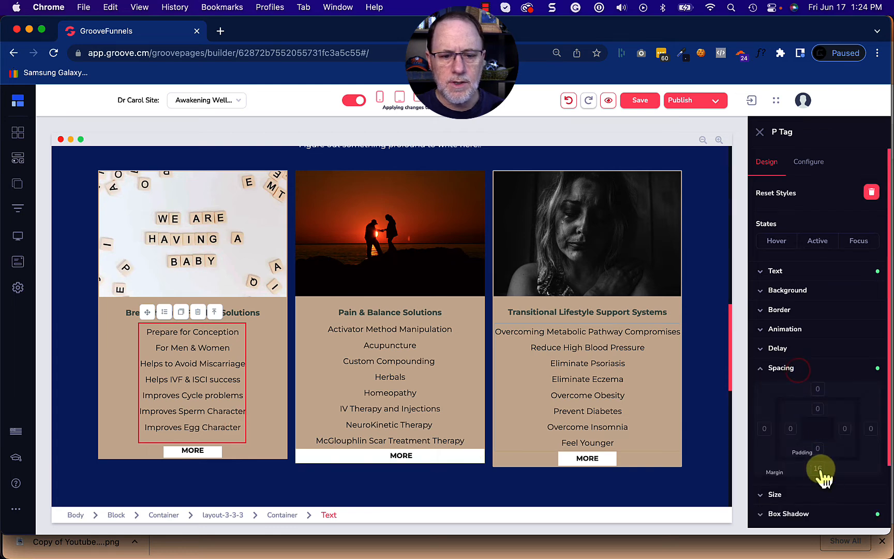
pyautogui.click(820, 470)
pyautogui.moveTo(762, 493); pyautogui.dragTo(743, 494)
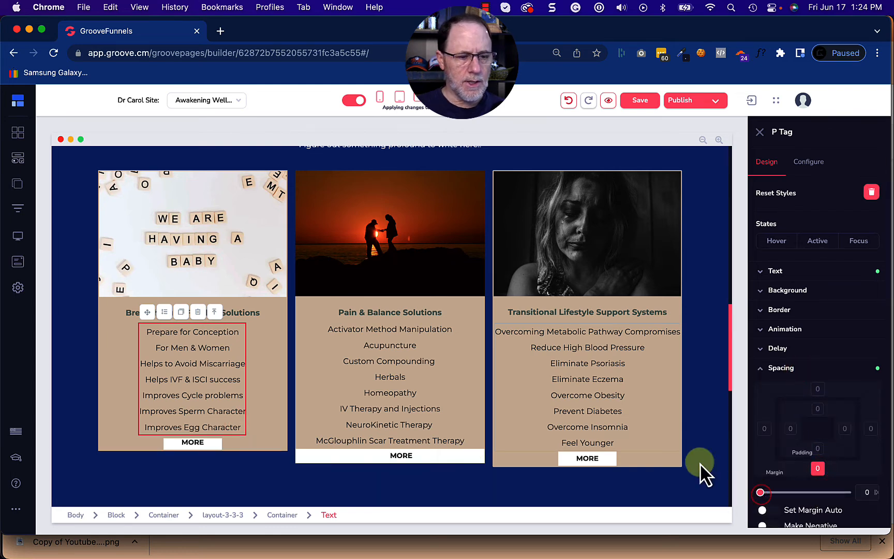
pyautogui.click(267, 396)
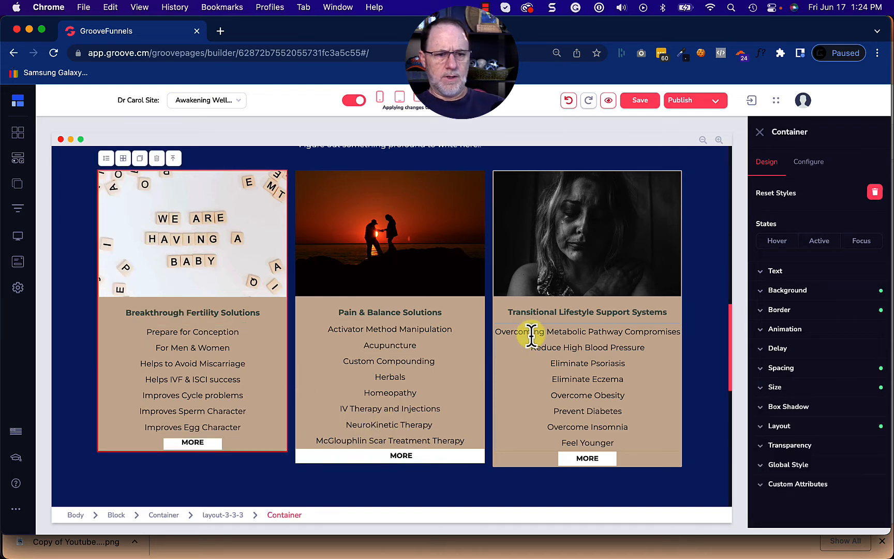
# - Lower the bottom margin of the Transitional Lifestyle Support Systems heading to 6, trying 8 first, to line up its list with the middle column
pyautogui.click(537, 317)
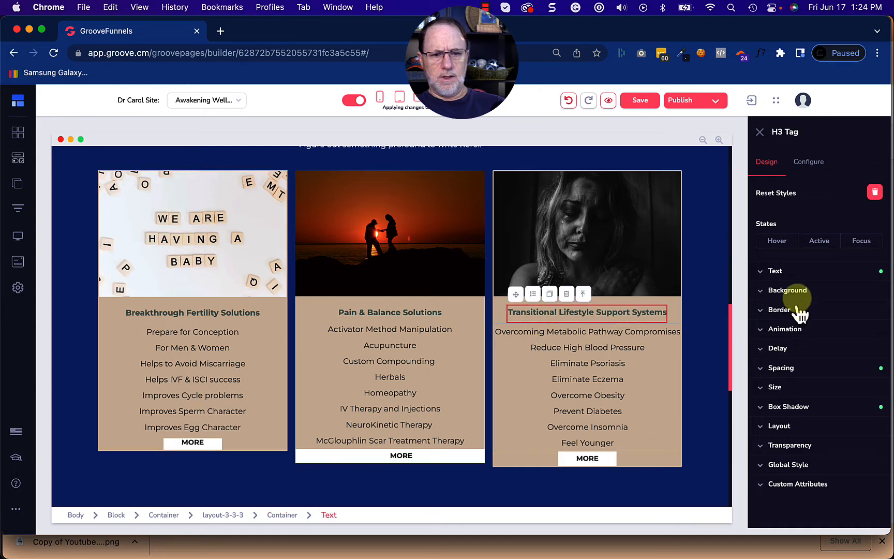
pyautogui.click(797, 372)
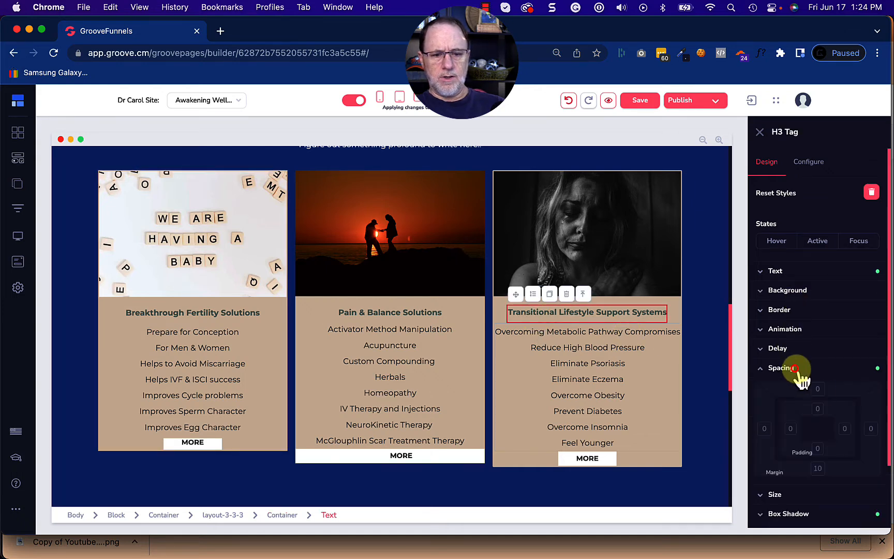
pyautogui.click(818, 469)
pyautogui.click(874, 497)
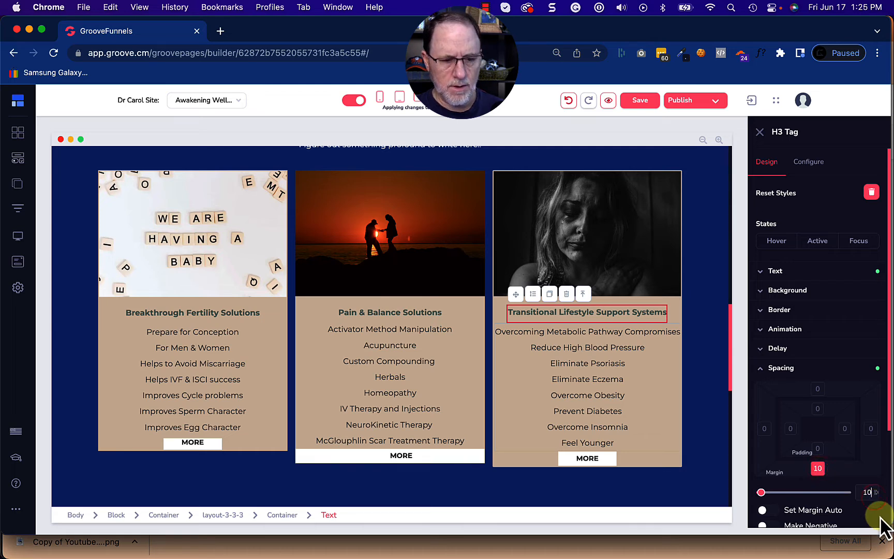
pyautogui.press('BackSpace')
pyautogui.press('BackSpace')
pyautogui.write('8')
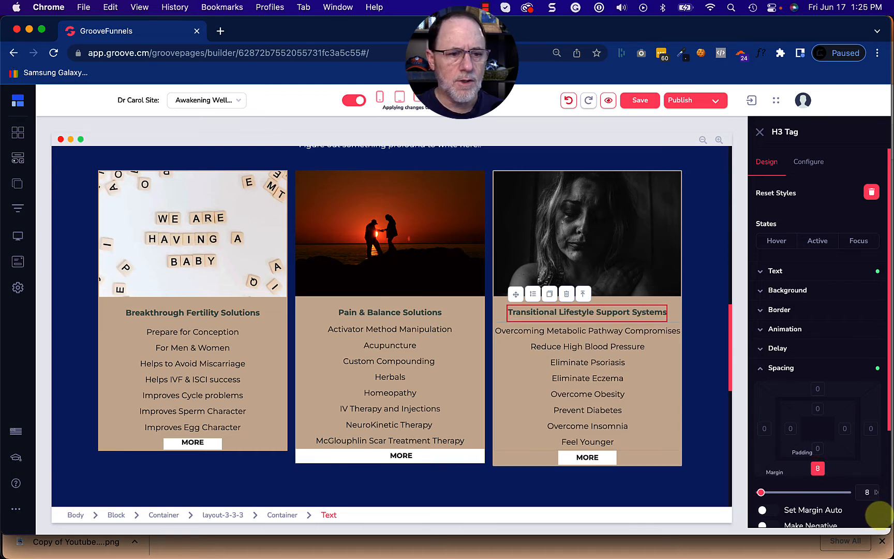
pyautogui.press('BackSpace')
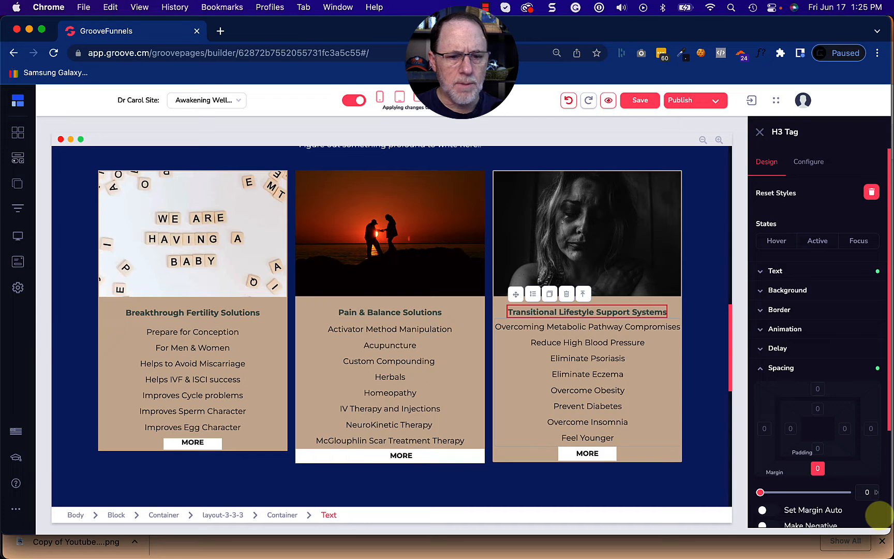
pyautogui.write('6')
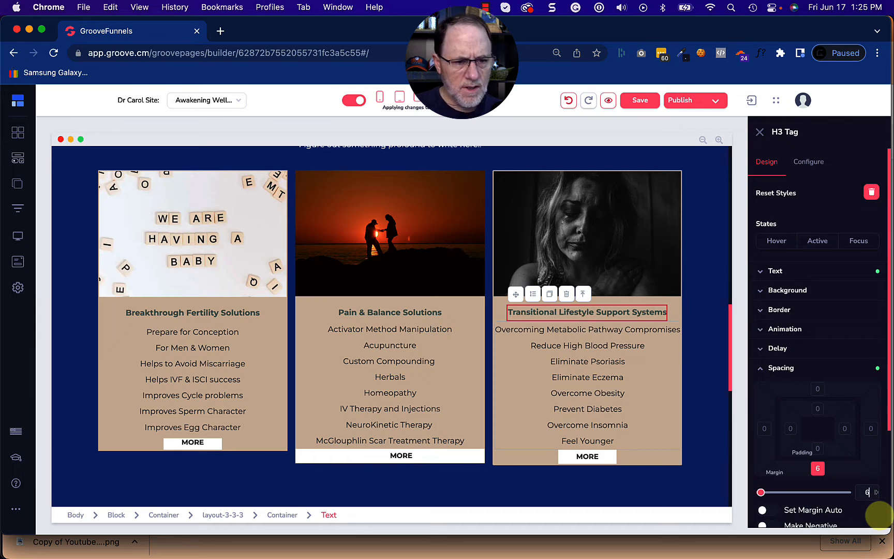
pyautogui.click(512, 433)
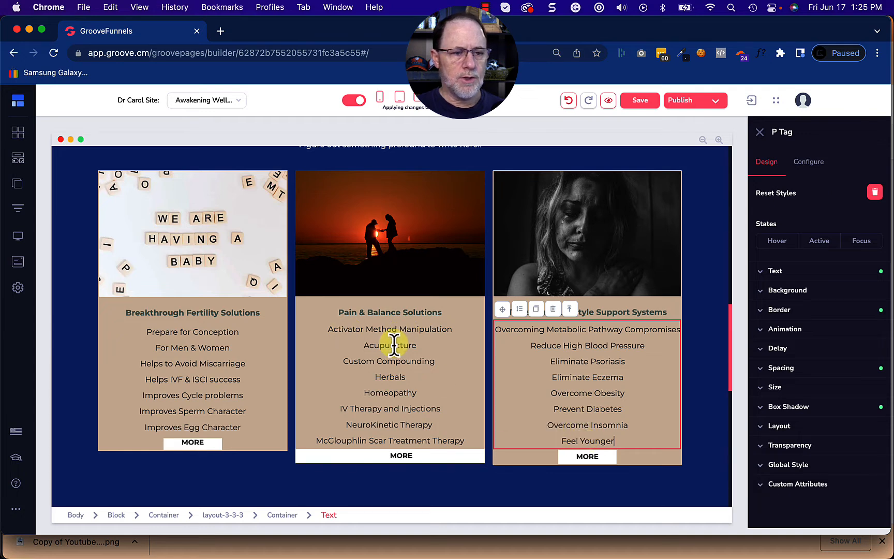
pyautogui.click(399, 360)
pyautogui.click(397, 378)
pyautogui.click(398, 394)
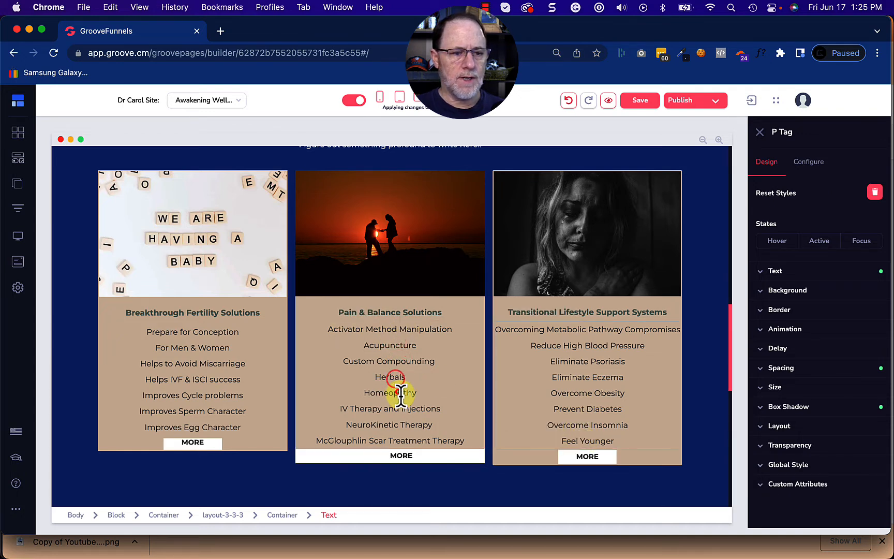
# - Count the lines in the Pain & Balance Solutions and Breakthrough Fertility Solutions lists to compare their lengths
pyautogui.click(377, 411)
pyautogui.click(378, 428)
pyautogui.click(378, 443)
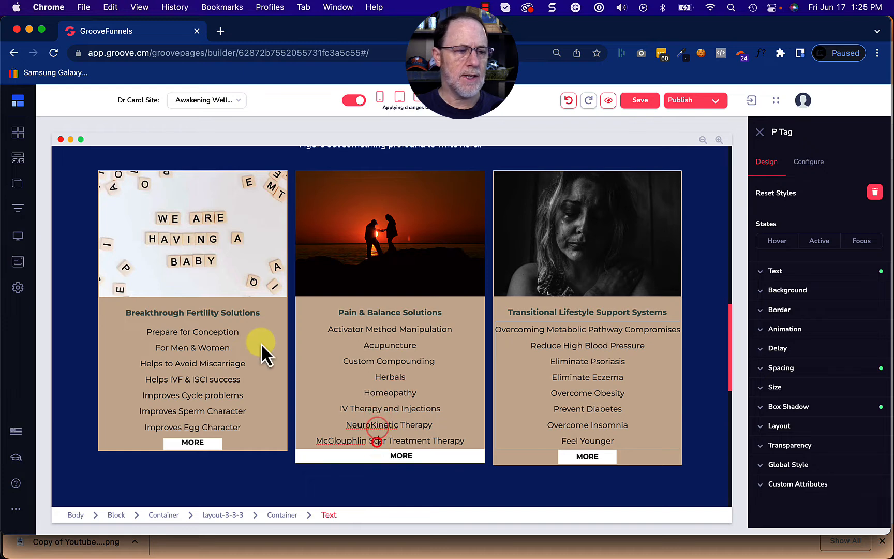
pyautogui.click(219, 337)
pyautogui.click(211, 347)
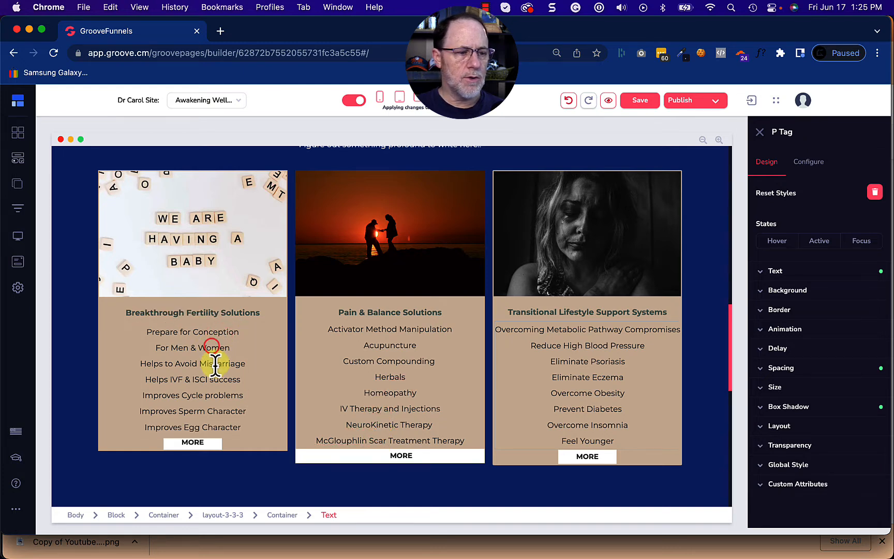
pyautogui.click(215, 365)
pyautogui.click(213, 385)
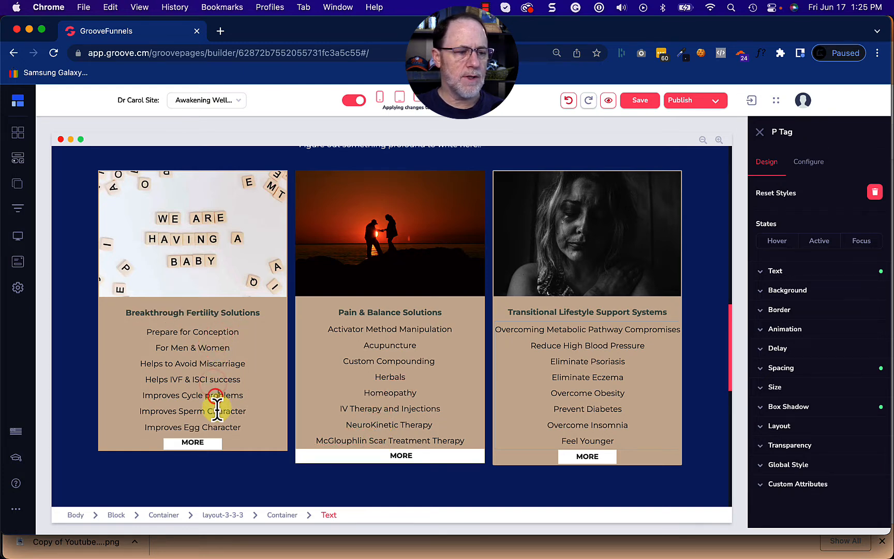
pyautogui.click(216, 408)
pyautogui.click(228, 427)
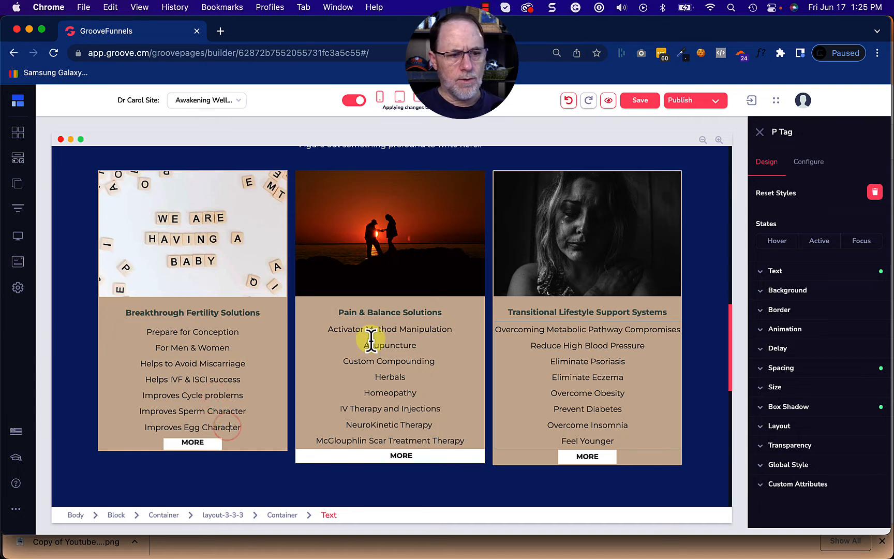
# - Try adding a blank line after Improves Egg Character in the Breakthrough Fertility Solutions list, and remove it again
pyautogui.click(244, 428)
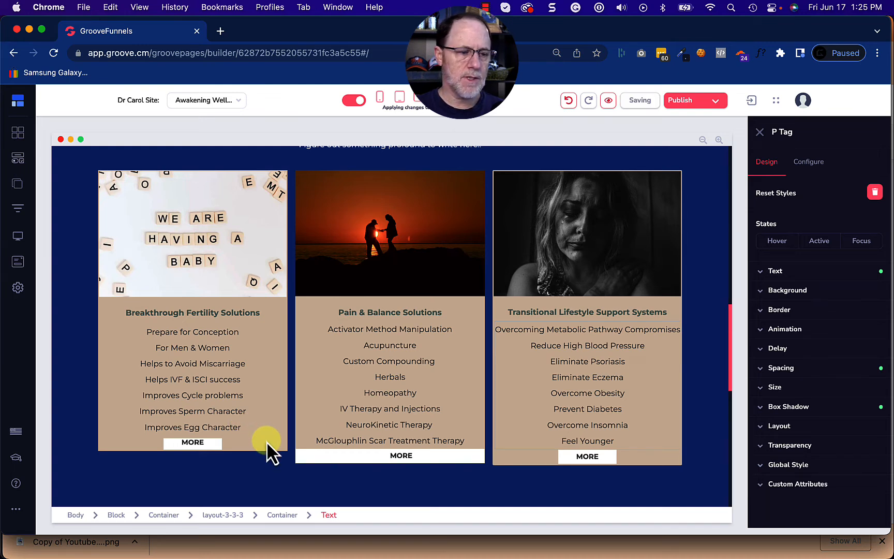
pyautogui.press('Return')
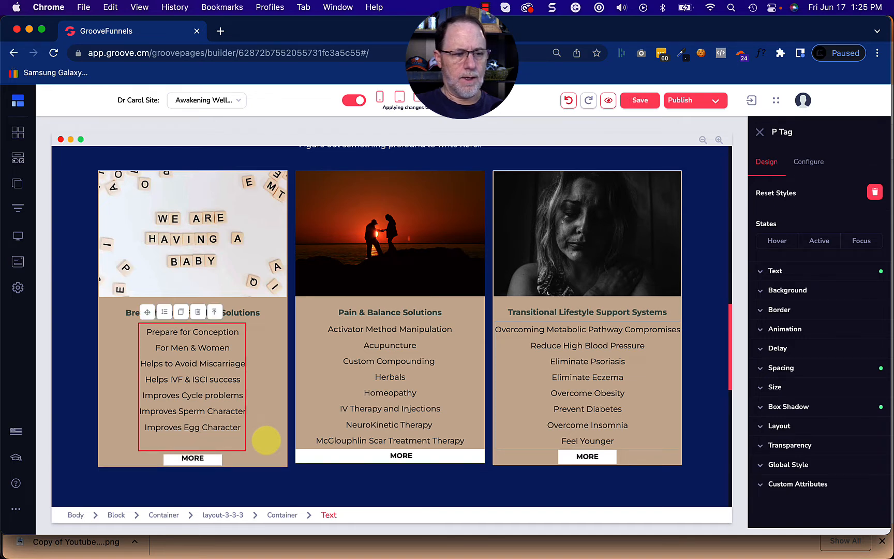
pyautogui.press('BackSpace')
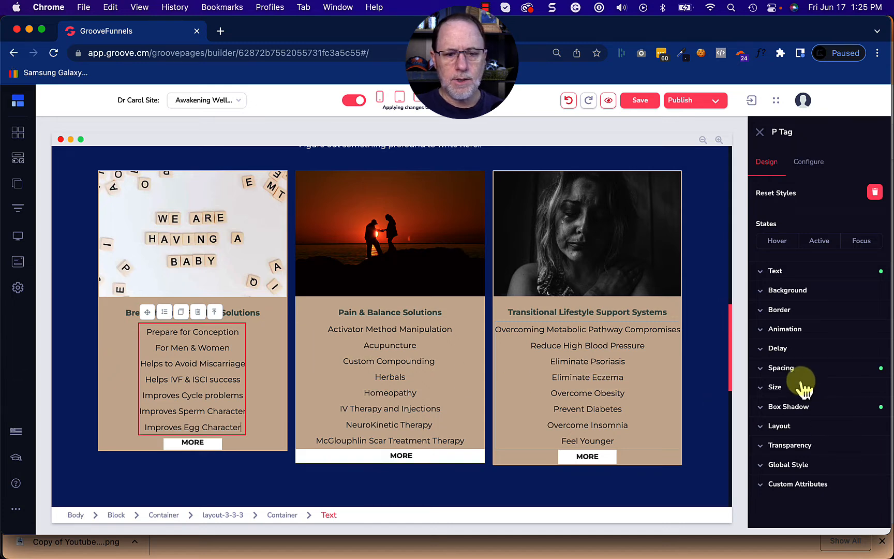
# - Raise the bottom margin of the Breakthrough Fertility Solutions list to 24, trying 10, 20 and 22 first
pyautogui.click(796, 369)
pyautogui.click(819, 468)
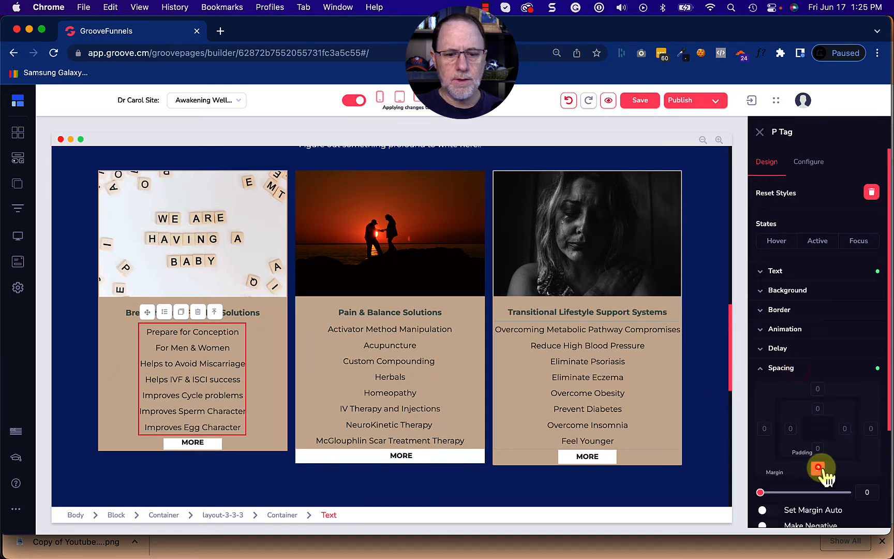
pyautogui.click(870, 492)
pyautogui.write('1')
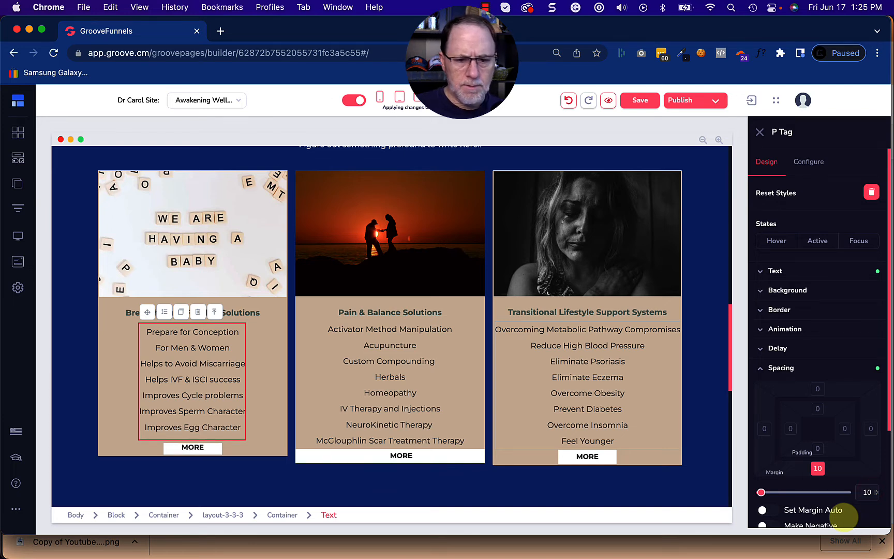
pyautogui.press('BackSpace')
pyautogui.write('2')
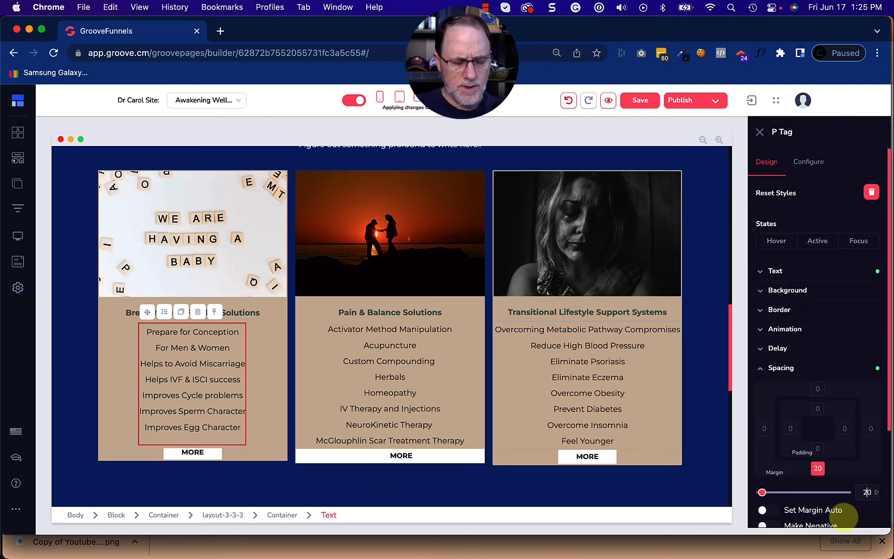
pyautogui.press('BackSpace')
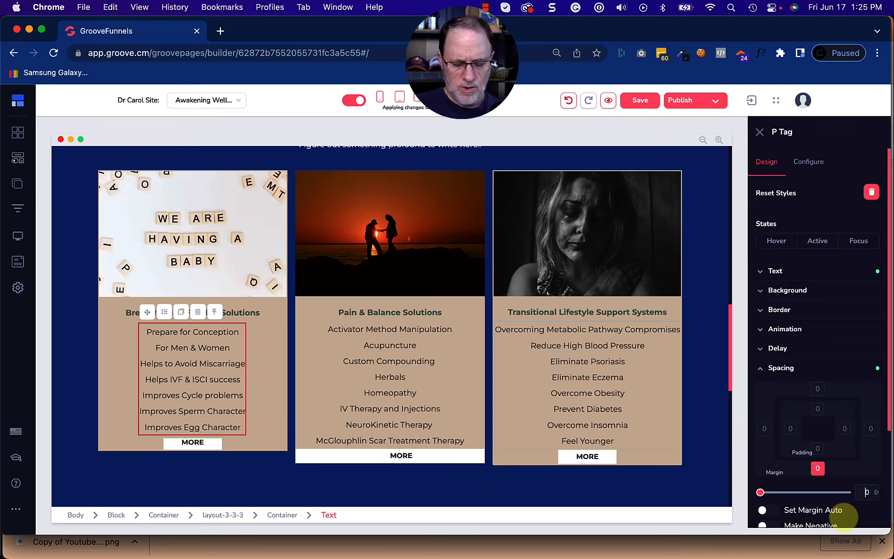
pyautogui.write('22')
pyautogui.press('BackSpace')
pyautogui.press('BackSpace')
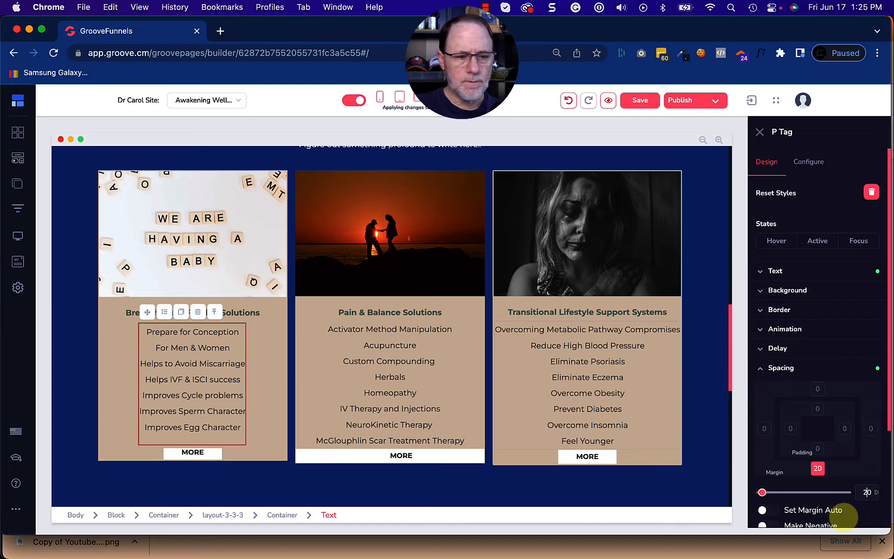
pyautogui.write('22')
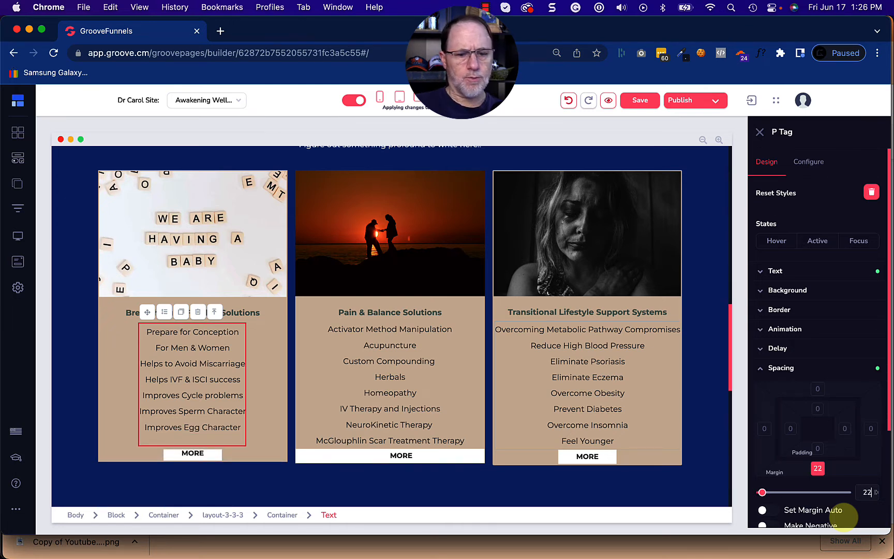
pyautogui.press('Up')
pyautogui.press('Up')
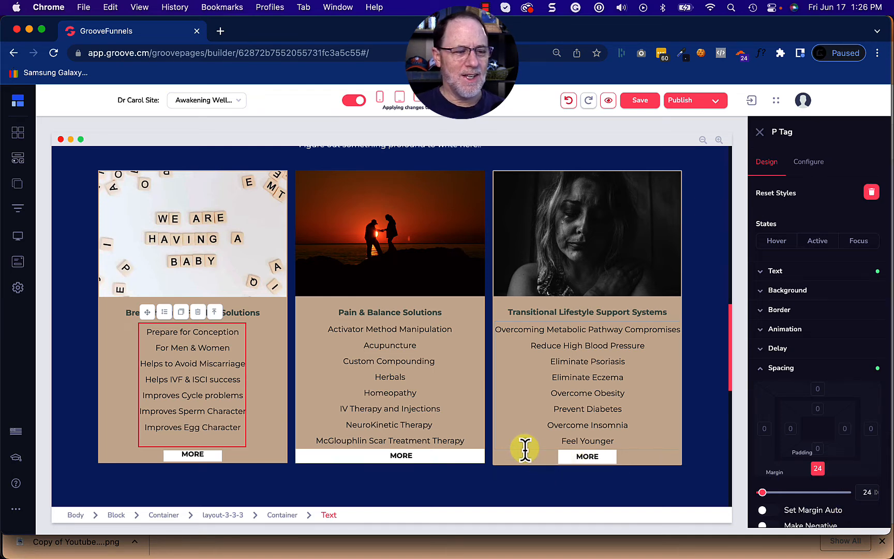
# - Set the bottom margin of the Pain & Balance Solutions list to 20 to space it from its MORE button
pyautogui.click(475, 441)
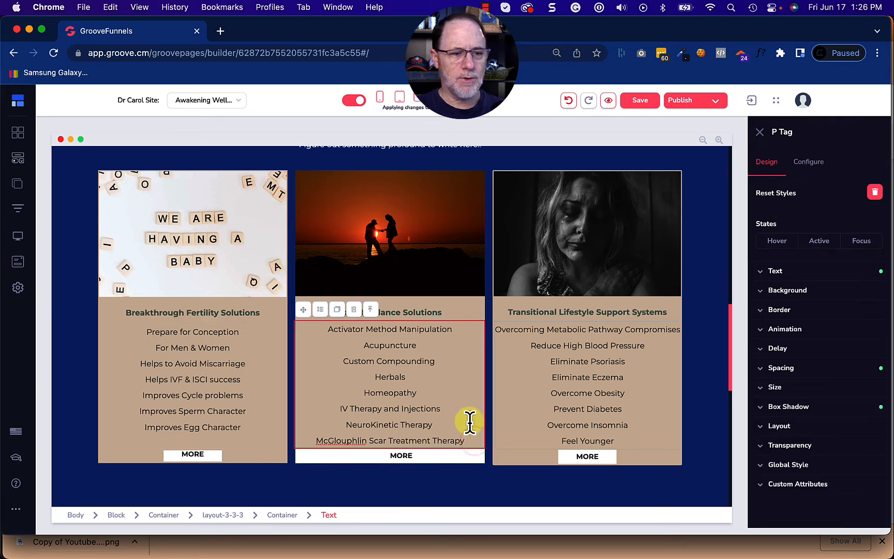
pyautogui.click(792, 369)
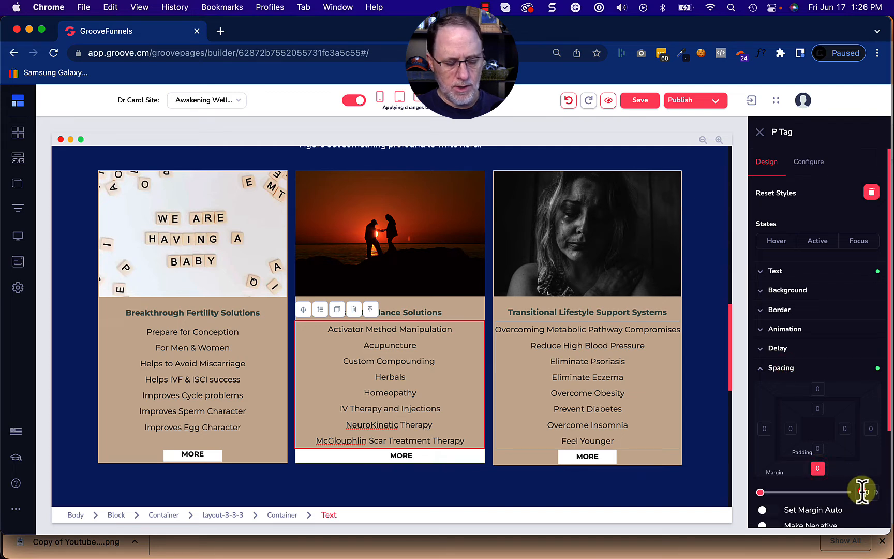
pyautogui.click(862, 491)
pyautogui.write('20')
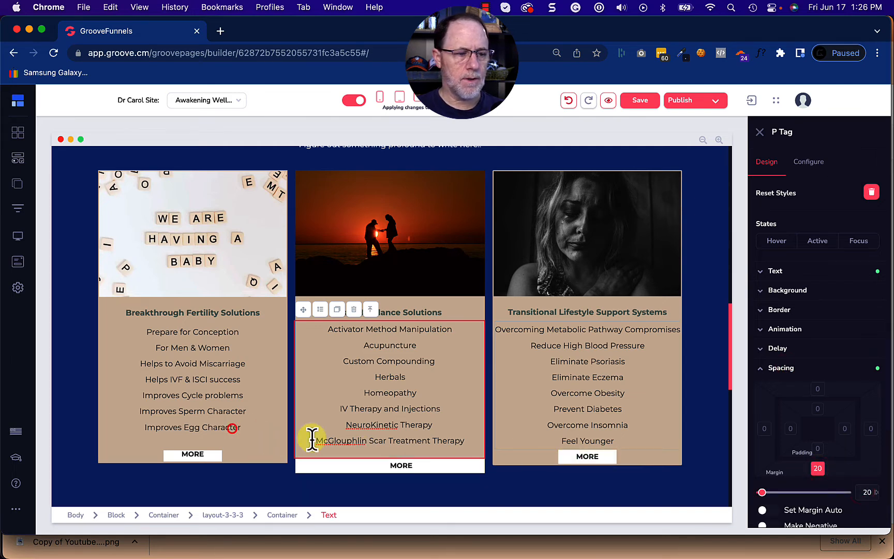
# - Set the bottom margin of the Breakthrough Fertility Solutions list to 44 to match the middle column's height
pyautogui.click(232, 427)
pyautogui.click(784, 368)
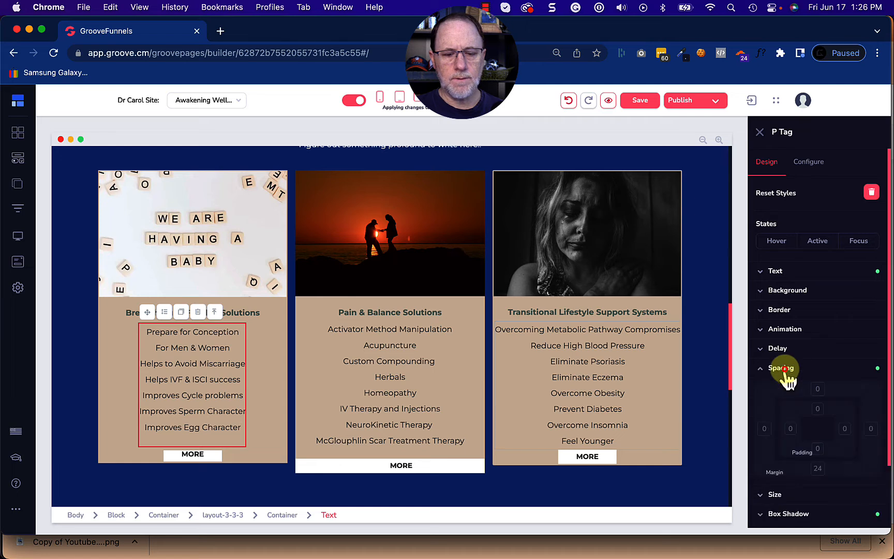
pyautogui.click(818, 468)
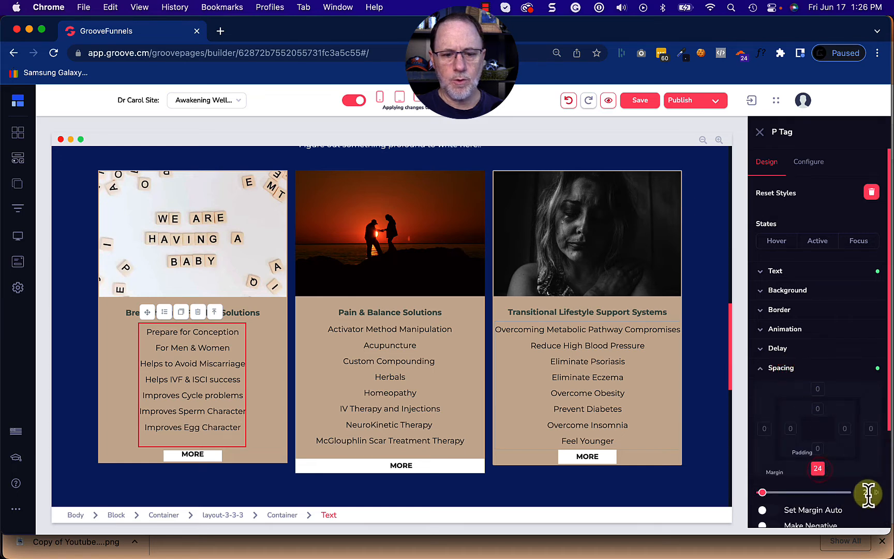
pyautogui.write('44')
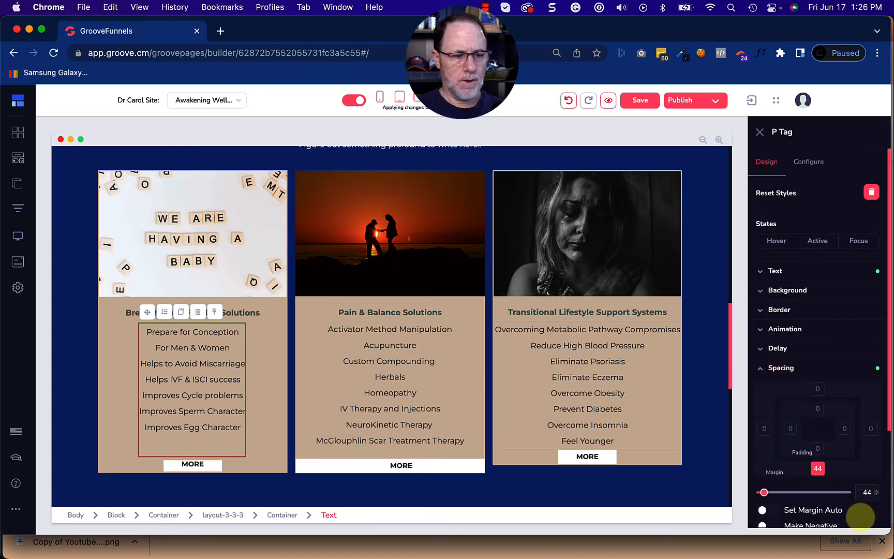
# - Set the bottom margin of the Transitional Lifestyle Support Systems list to 20
pyautogui.click(604, 440)
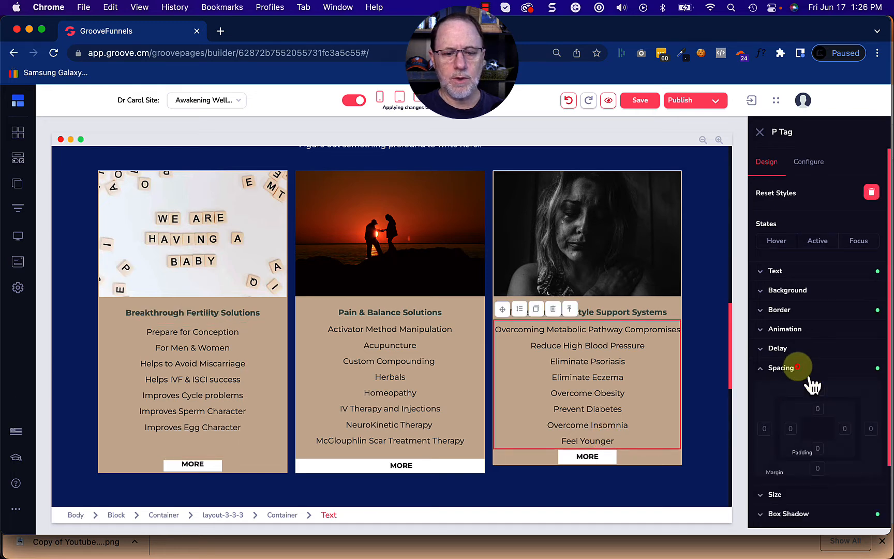
pyautogui.click(817, 469)
pyautogui.write('20')
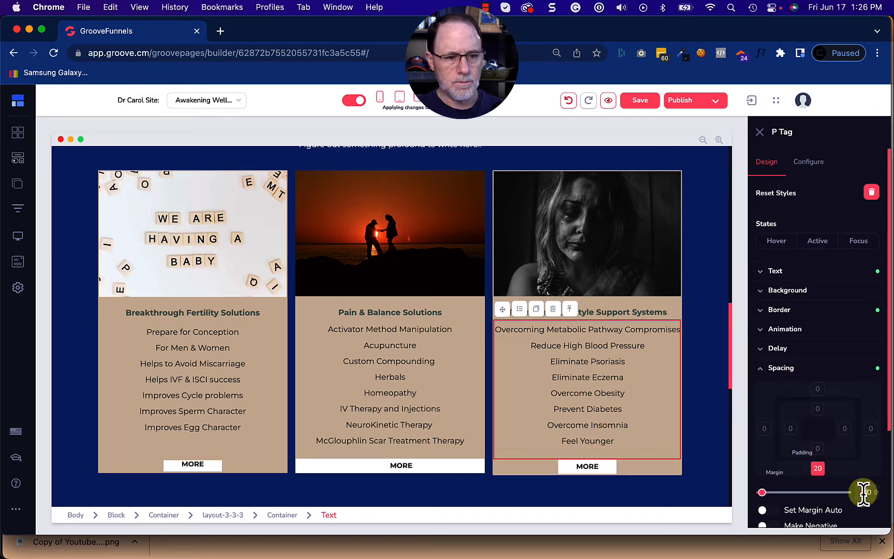
pyautogui.click(694, 462)
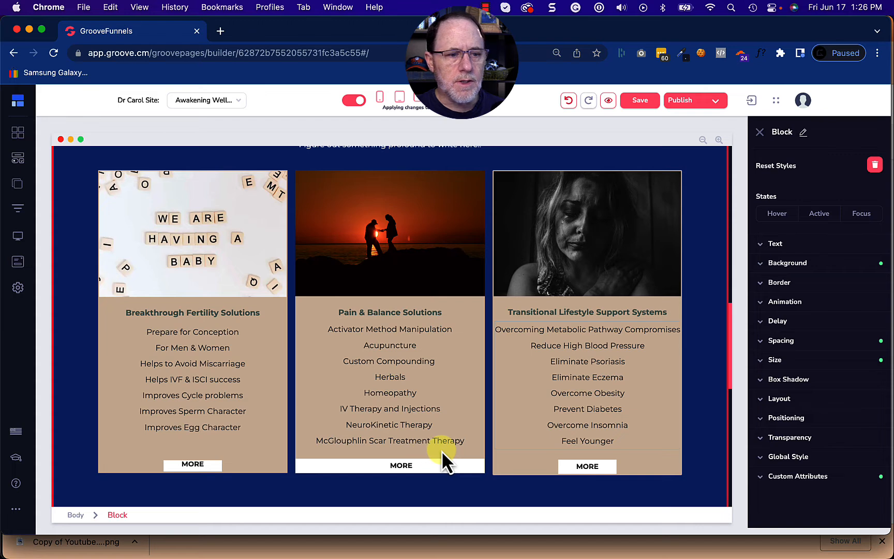
# - Inspect the heading, list and container of the Transitional Lifestyle Support Systems column for the remaining height difference
pyautogui.click(525, 444)
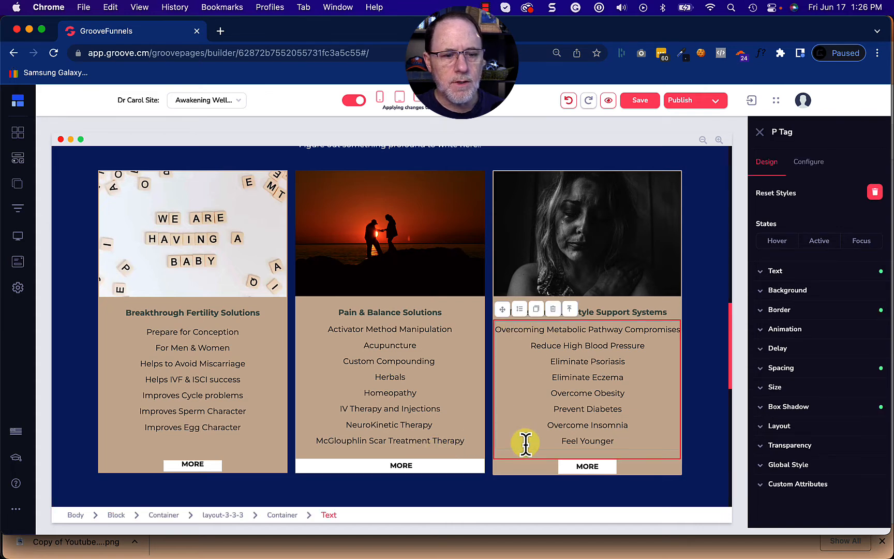
pyautogui.click(632, 446)
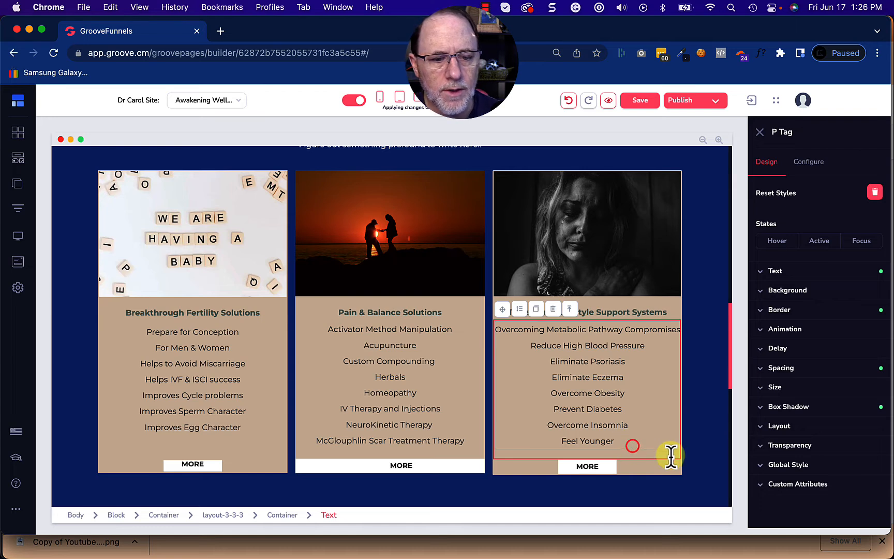
pyautogui.click(635, 384)
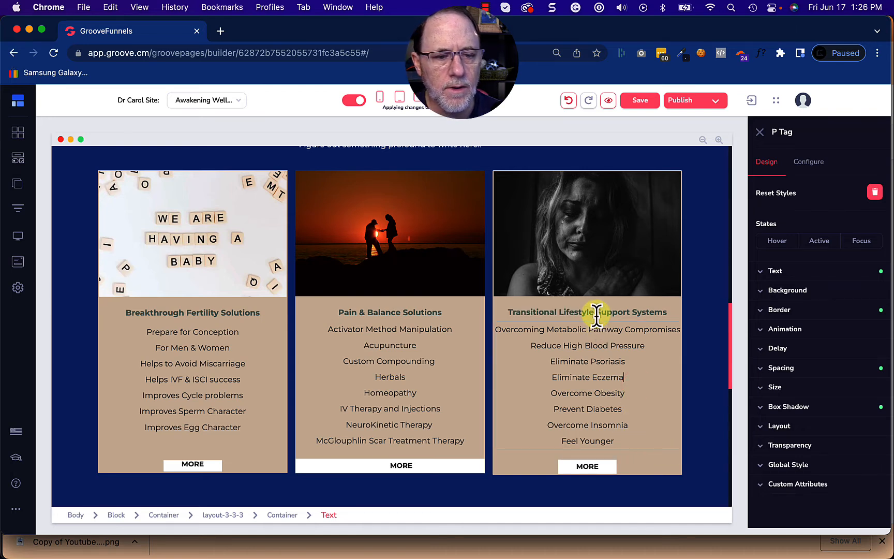
pyautogui.click(596, 313)
pyautogui.click(596, 329)
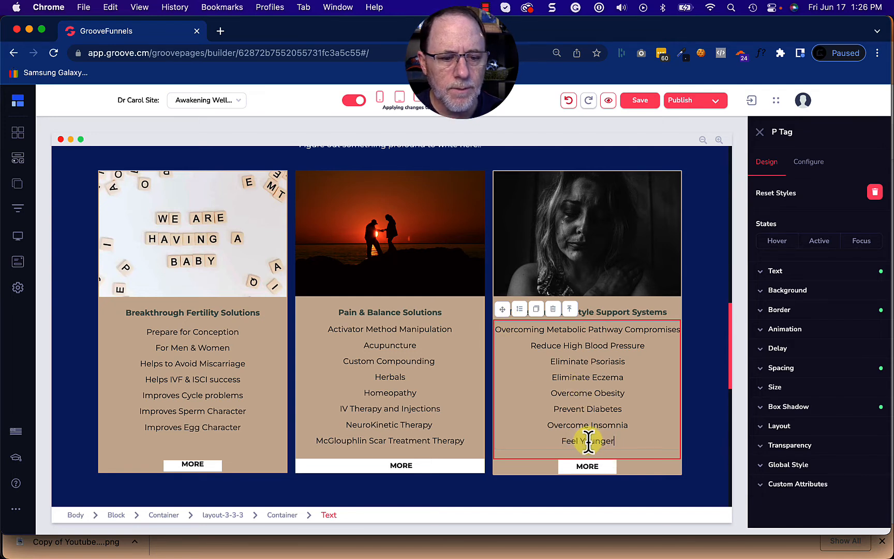
pyautogui.click(531, 464)
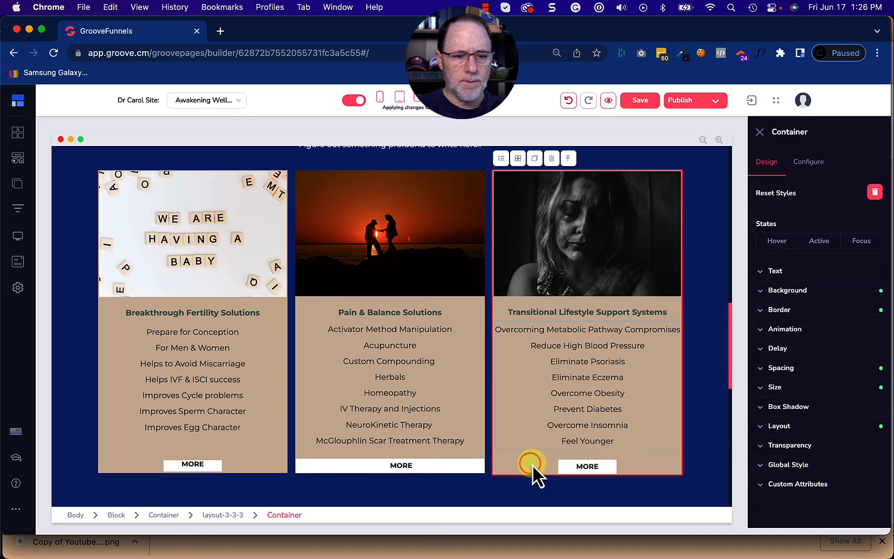
# - Check the configuration and size settings of the MORE button under Transitional Lifestyle Support Systems
pyautogui.click(571, 468)
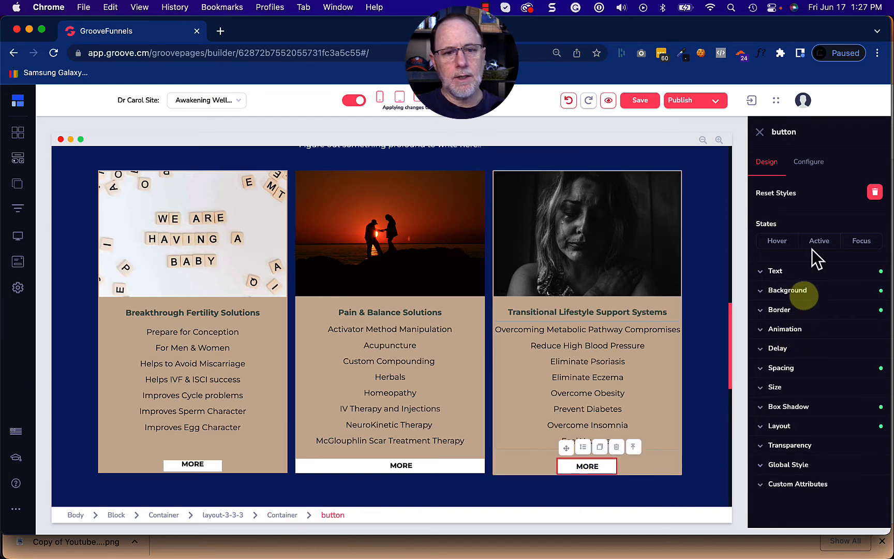
pyautogui.click(811, 162)
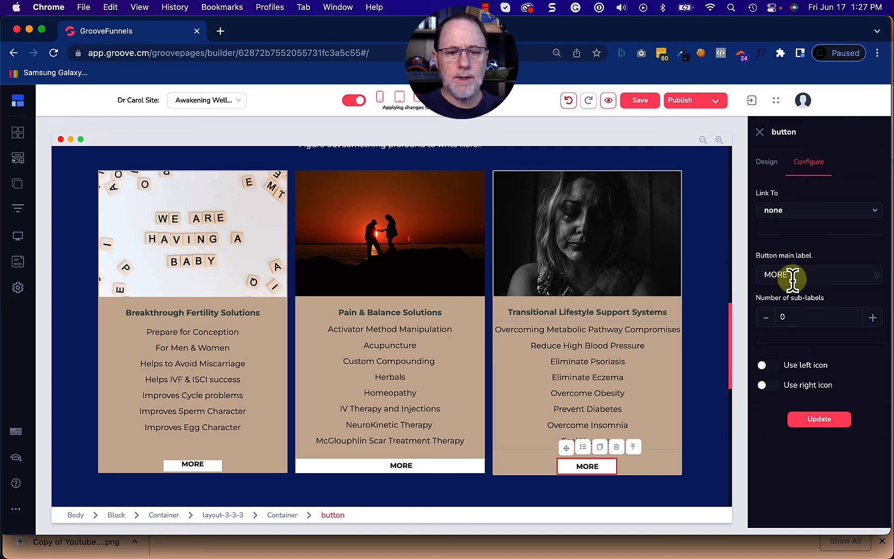
pyautogui.click(767, 162)
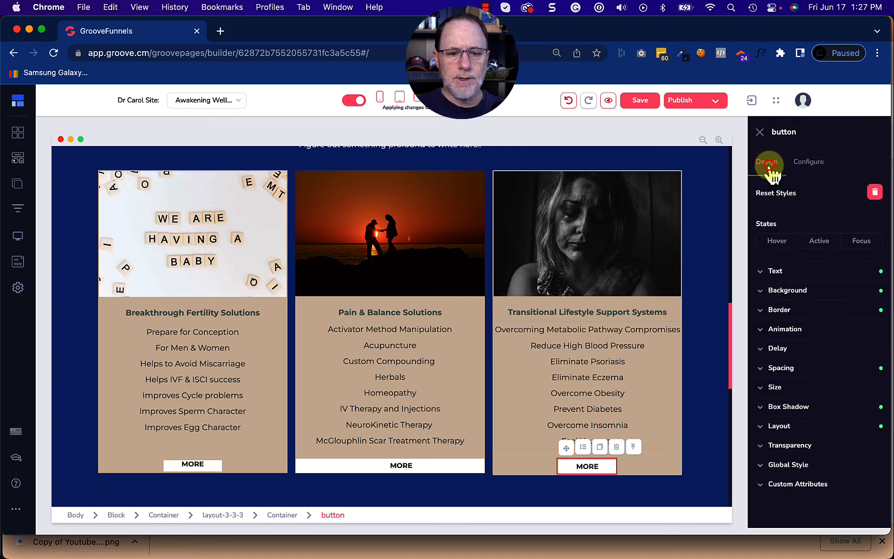
pyautogui.click(783, 386)
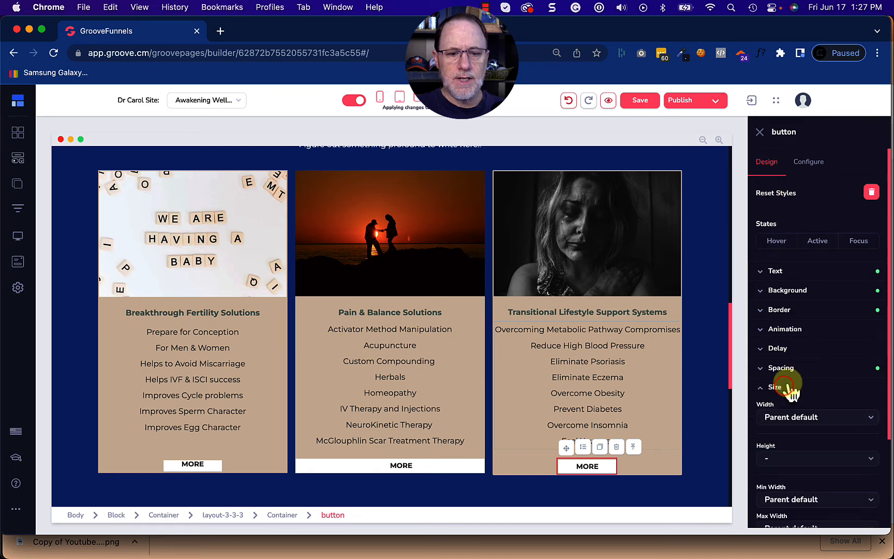
pyautogui.scroll(-3, 789, 392)
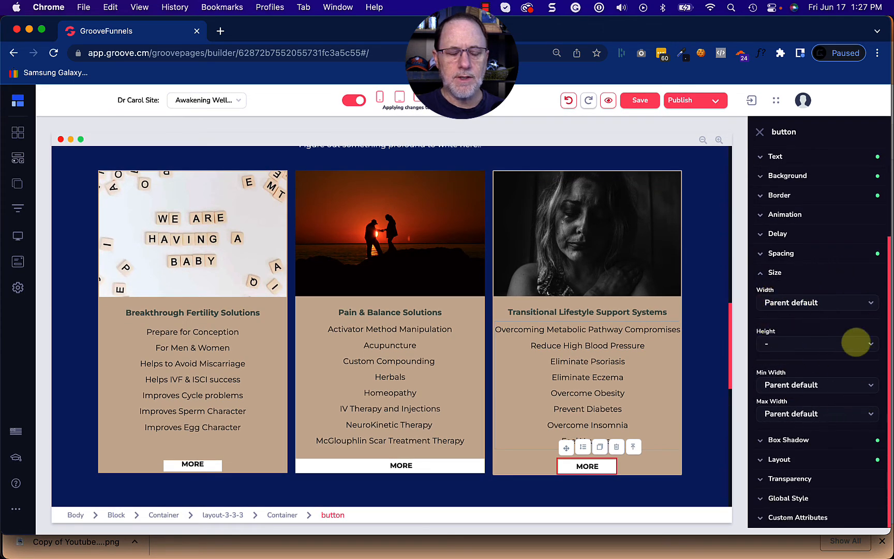
# - Set the left and right padding of the MORE button under Pain & Balance Solutions to 0
pyautogui.click(440, 470)
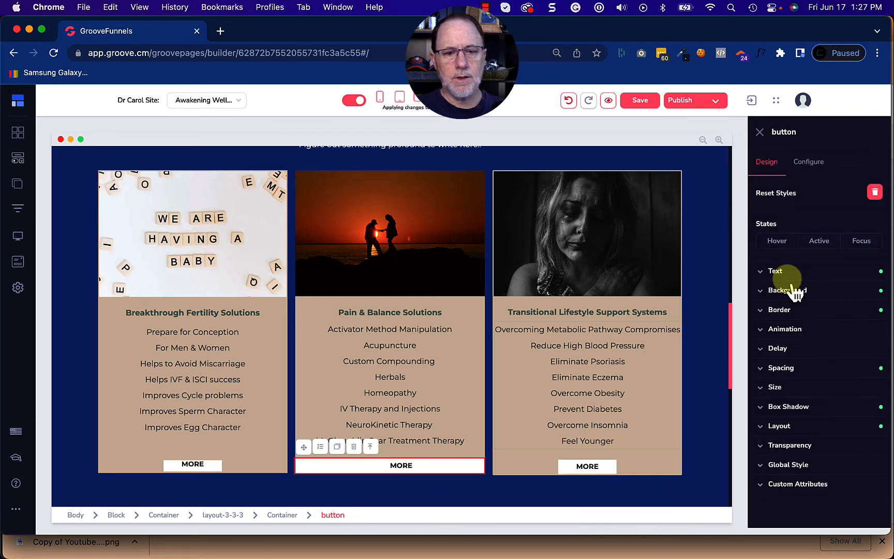
pyautogui.click(794, 388)
pyautogui.scroll(-3, 795, 393)
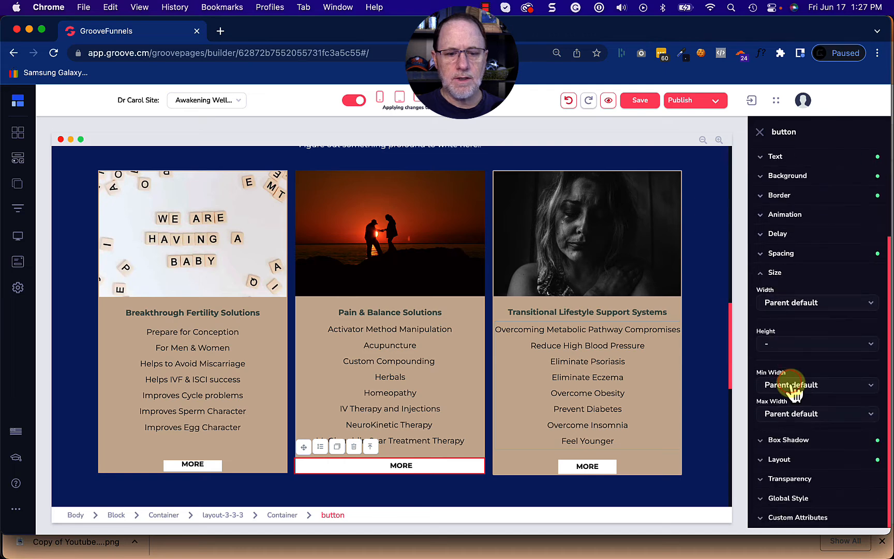
pyautogui.click(779, 273)
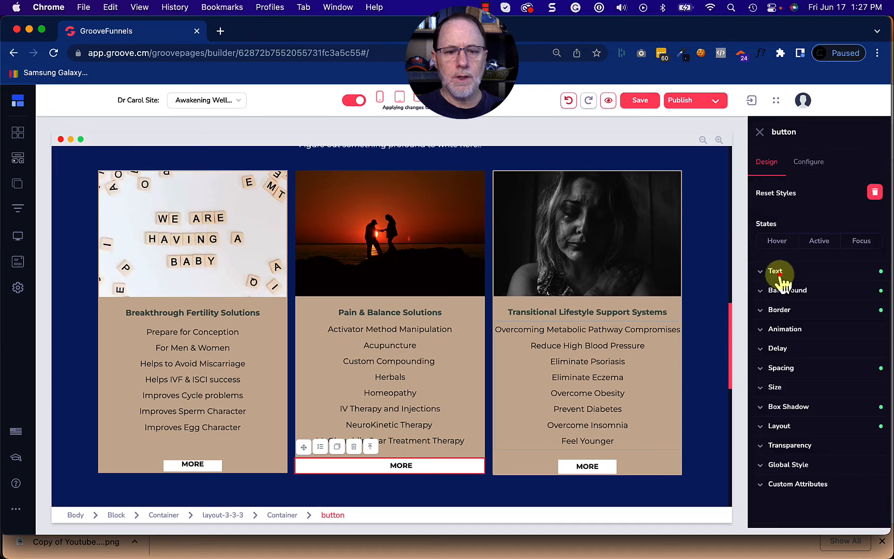
pyautogui.click(787, 369)
pyautogui.scroll(-2, 790, 383)
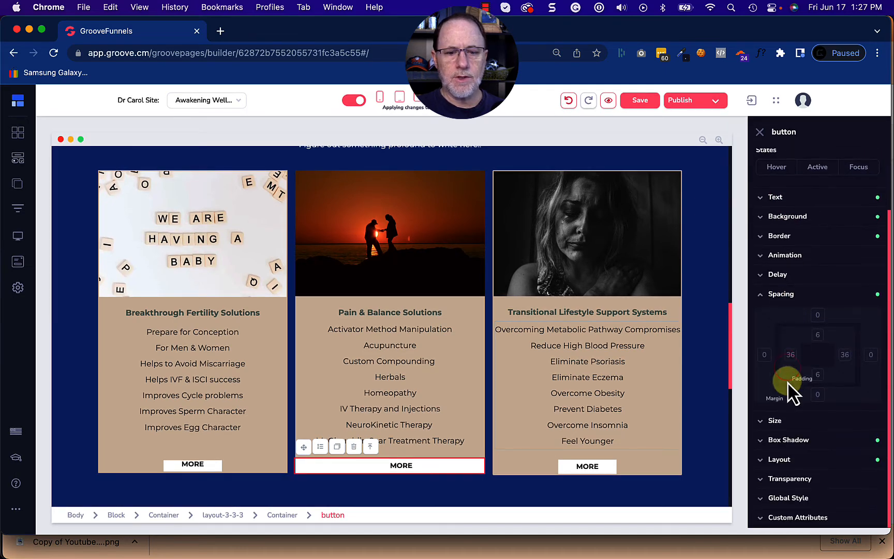
pyautogui.click(845, 356)
pyautogui.click(791, 355)
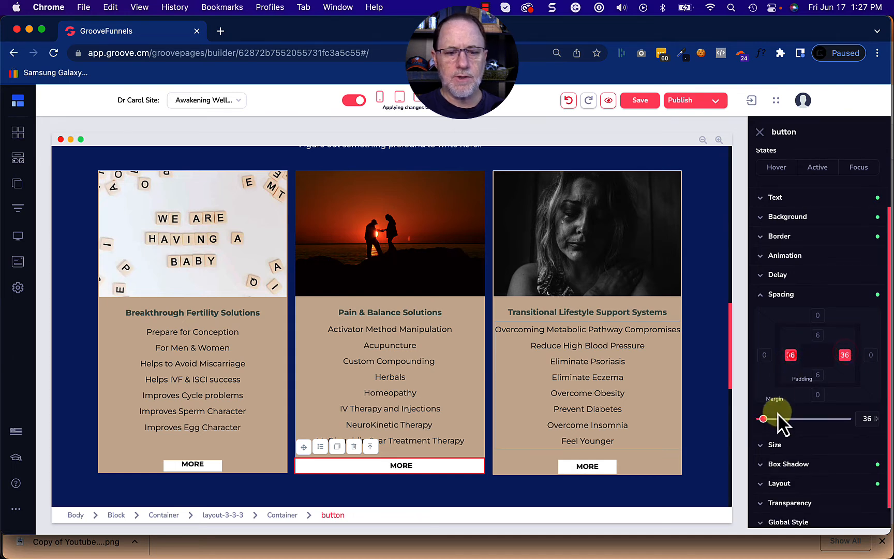
pyautogui.moveTo(764, 420); pyautogui.dragTo(757, 420)
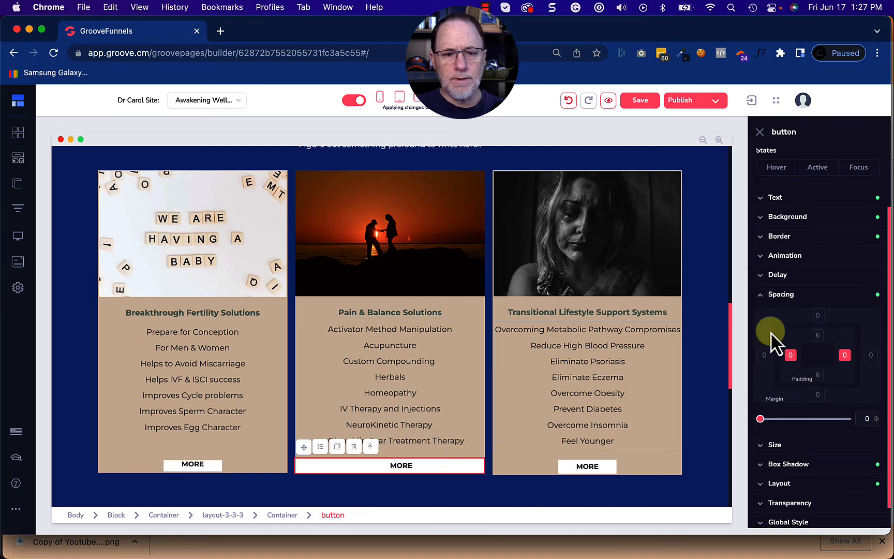
pyautogui.click(776, 299)
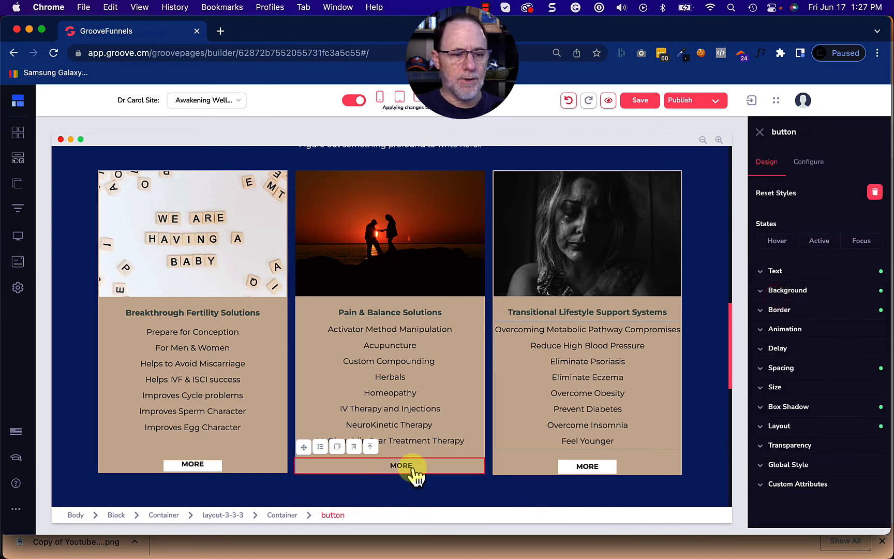
# - Set the secondary alignment of the Pain & Balance Solutions column container to center
pyautogui.click(285, 515)
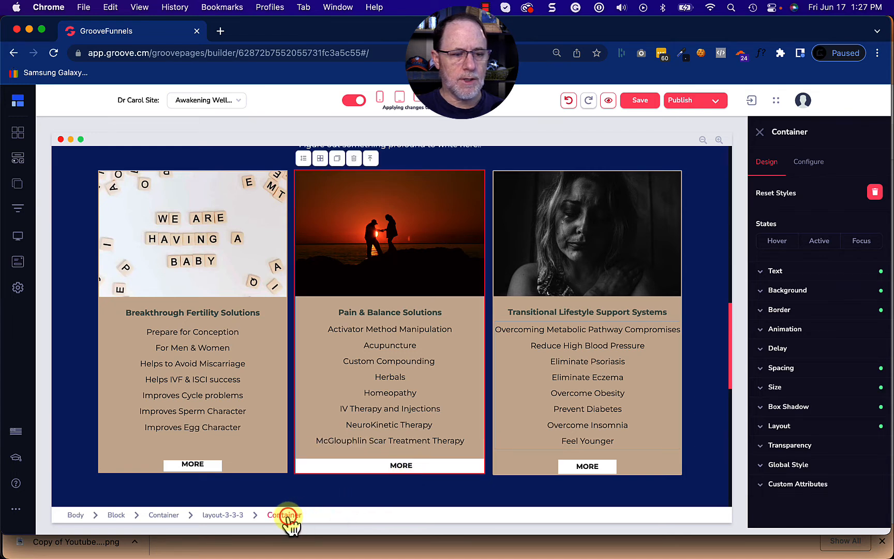
pyautogui.click(787, 426)
pyautogui.scroll(-3, 788, 429)
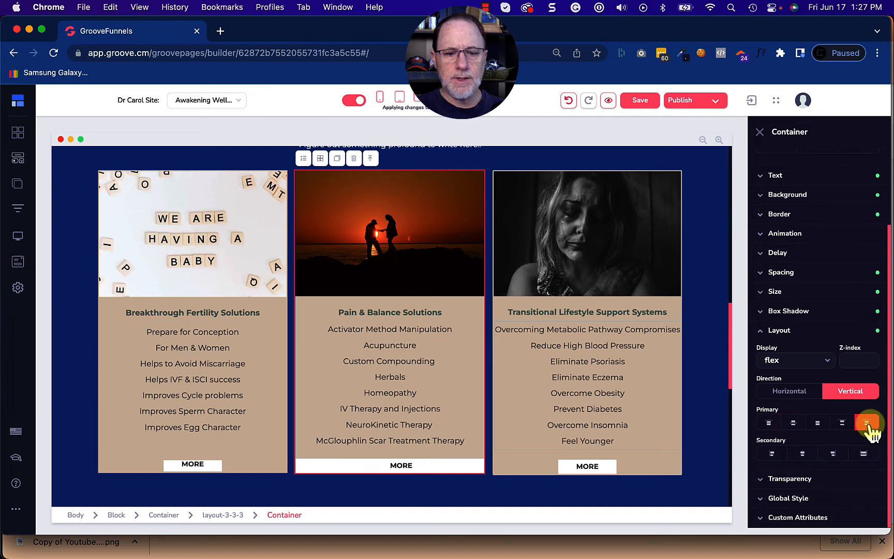
pyautogui.click(805, 452)
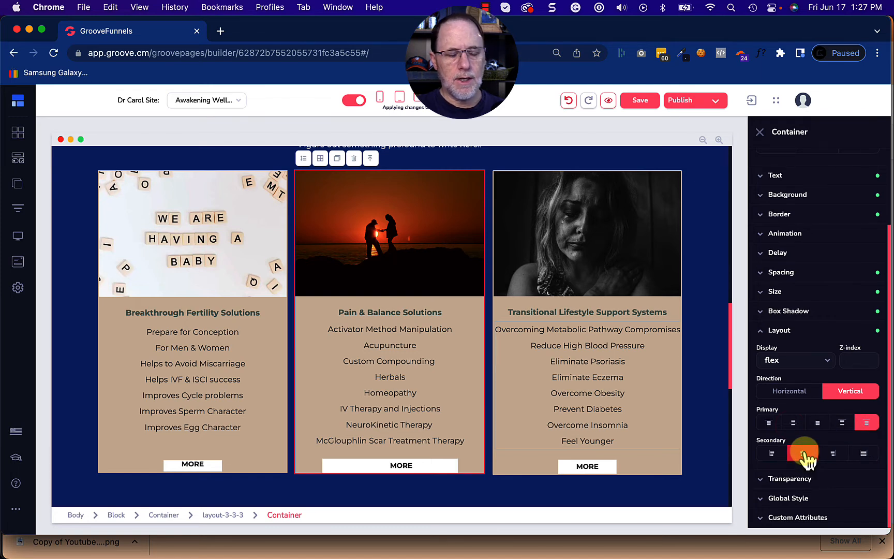
# - Set the left and right padding of the MORE button's main label under Pain & Balance Solutions to 65
pyautogui.click(427, 467)
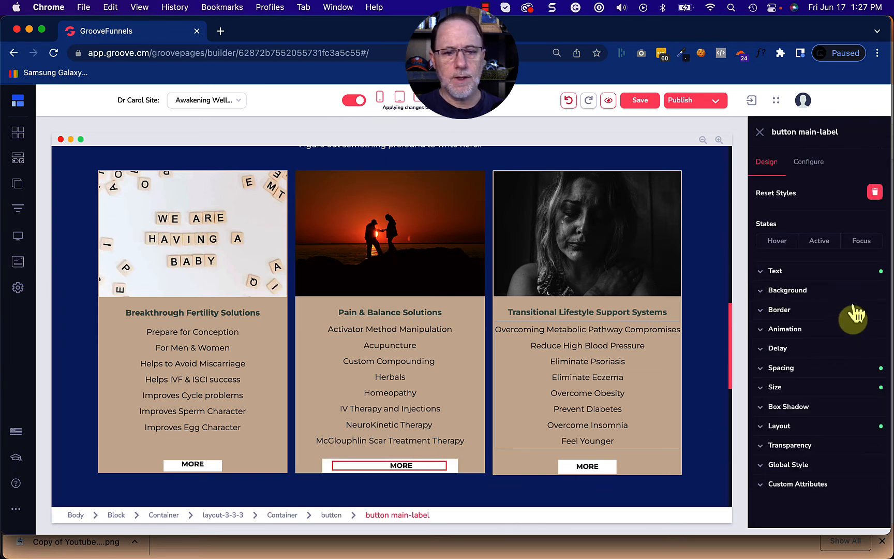
pyautogui.click(788, 271)
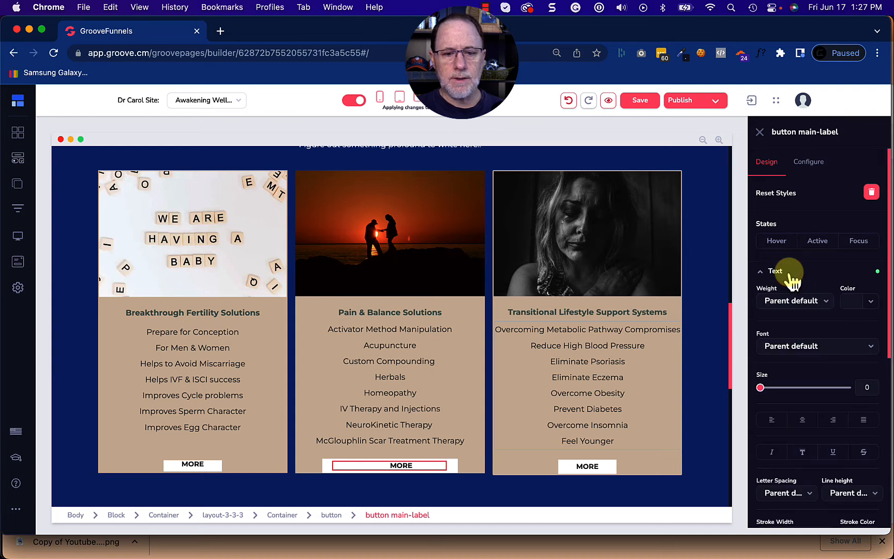
pyautogui.click(789, 271)
pyautogui.click(783, 368)
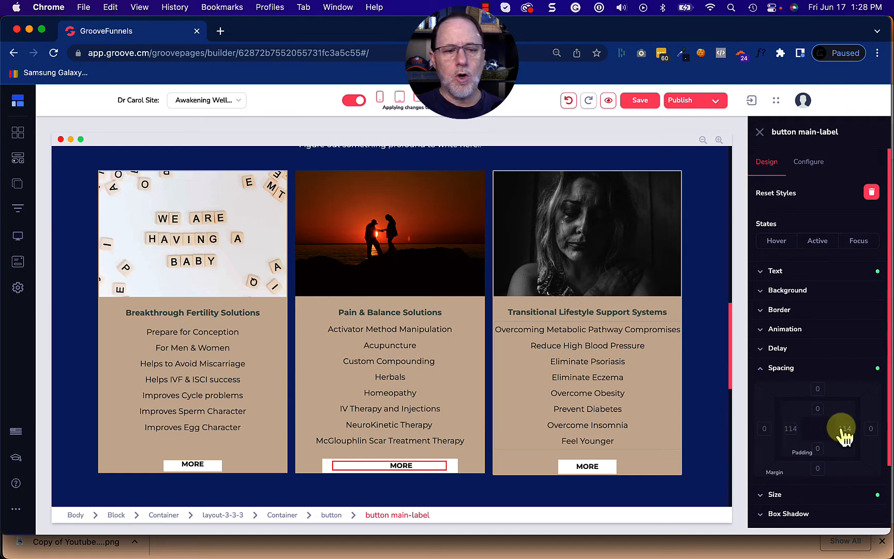
pyautogui.click(792, 429)
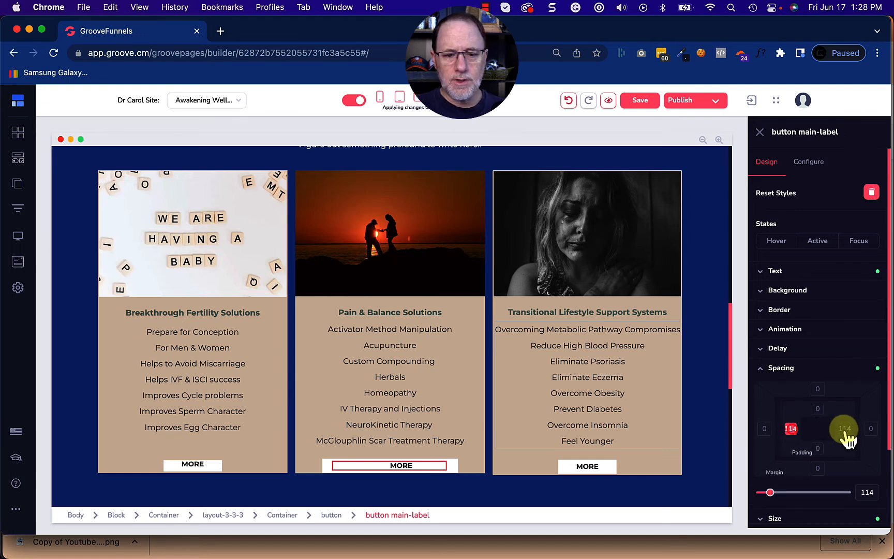
pyautogui.click(844, 429)
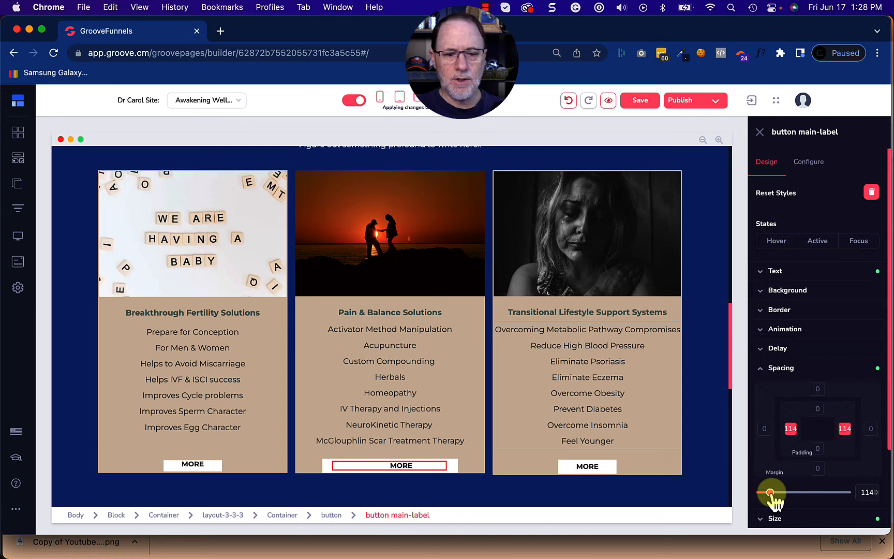
pyautogui.moveTo(771, 493); pyautogui.dragTo(766, 492)
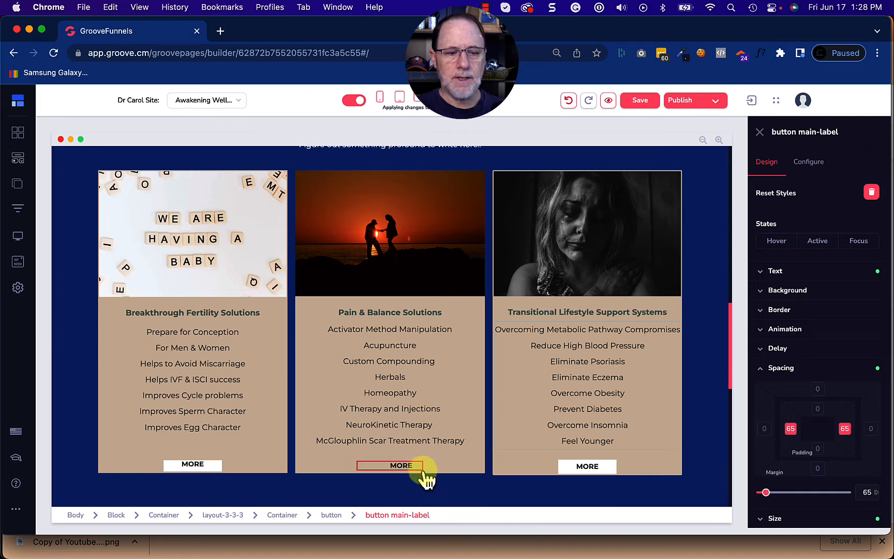
# - Inspect the spacing and size settings of the Pain & Balance Solutions MORE button and its parent container
pyautogui.click(431, 472)
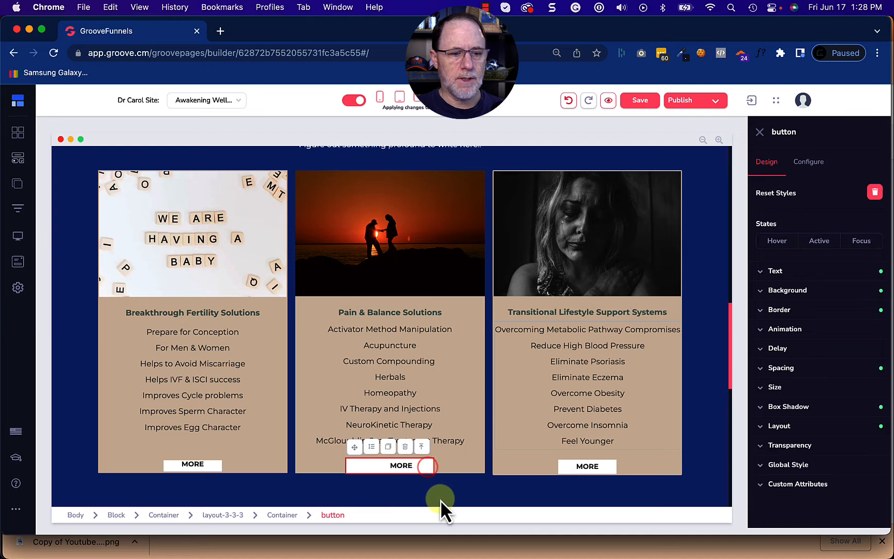
pyautogui.click(796, 370)
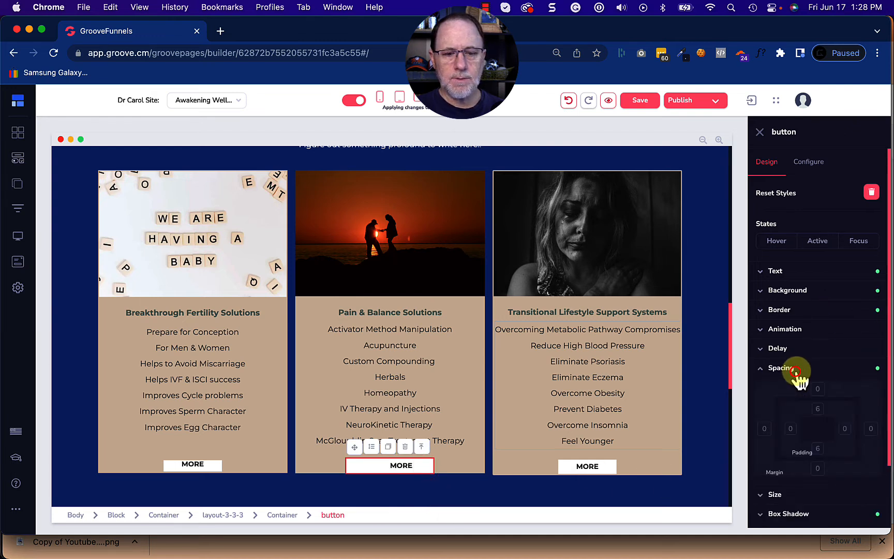
pyautogui.click(797, 372)
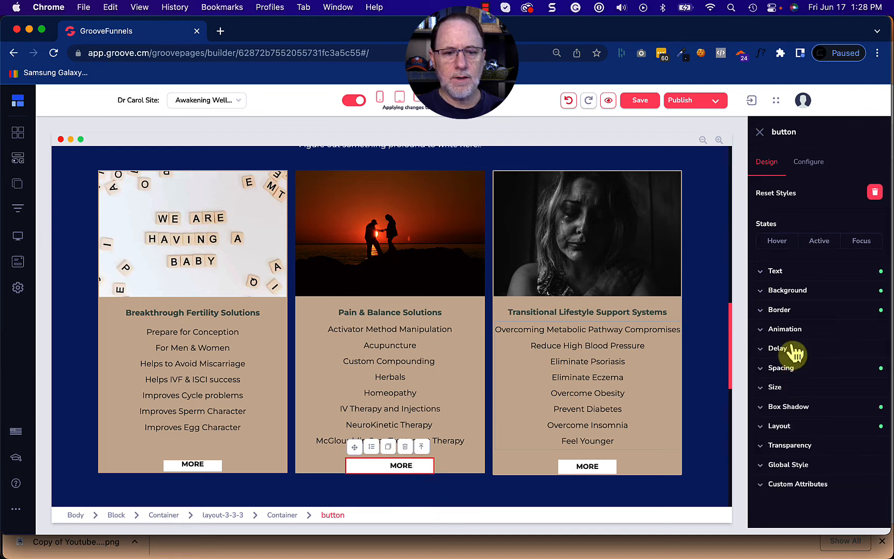
pyautogui.click(793, 388)
pyautogui.click(792, 388)
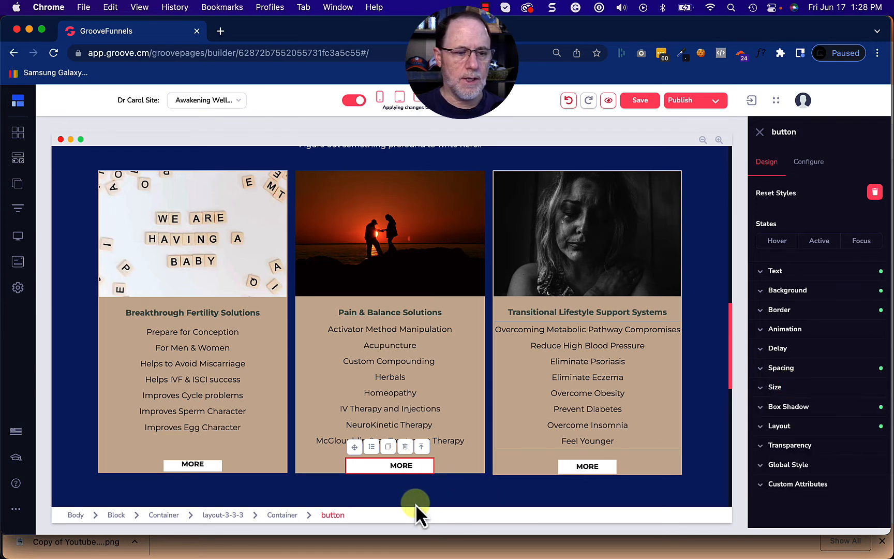
pyautogui.click(290, 514)
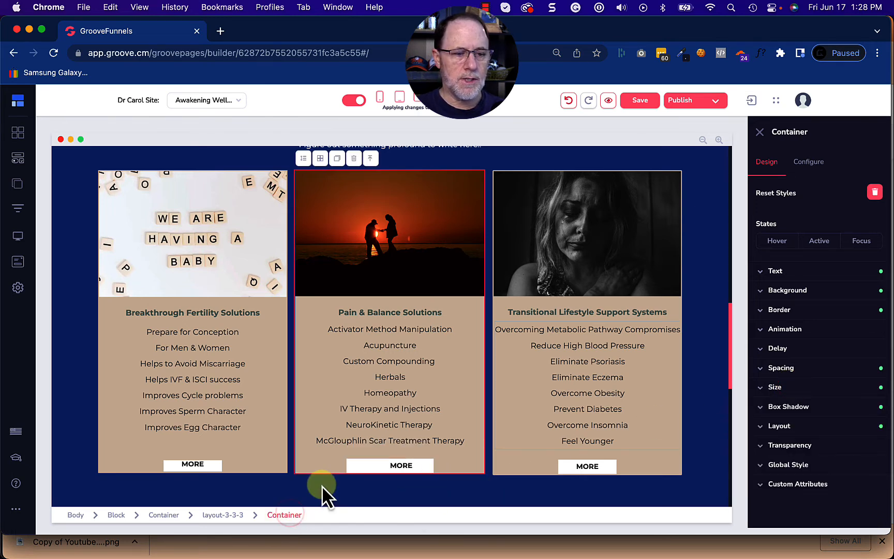
pyautogui.click(352, 467)
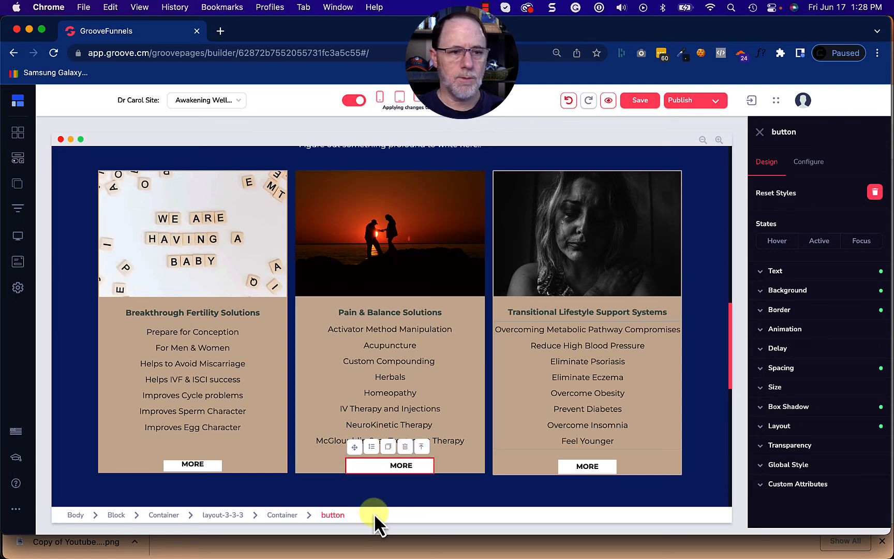
# - Add a new button element below the existing MORE button in the Breakthrough Fertility Solutions column
pyautogui.scroll(-2, 393, 377)
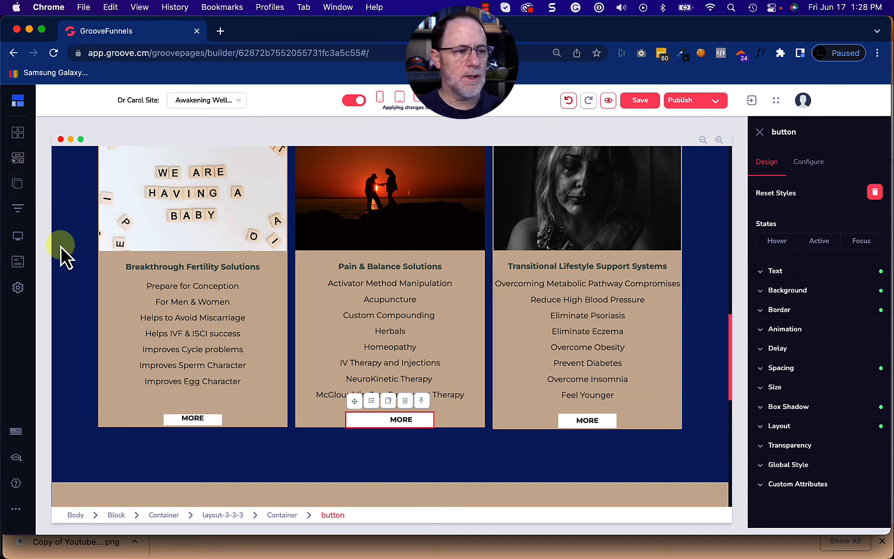
pyautogui.click(21, 155)
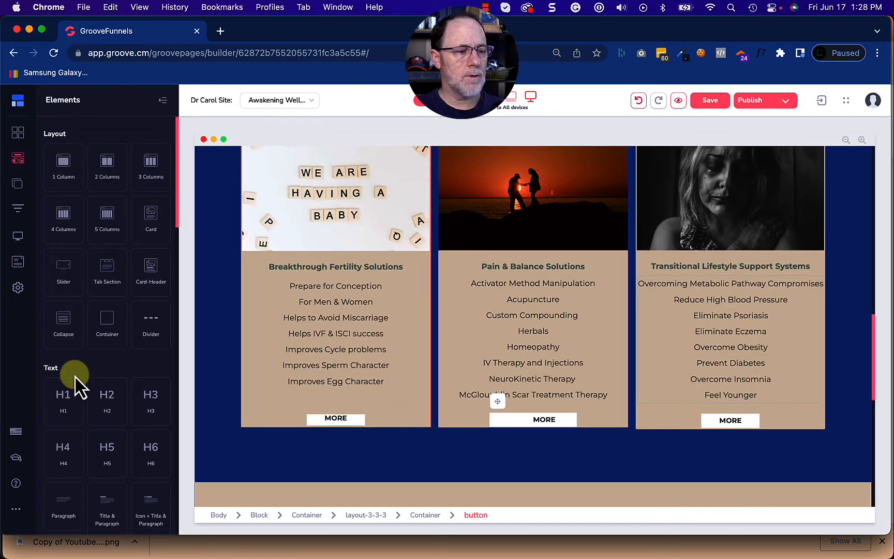
pyautogui.scroll(-5, 72, 369)
pyautogui.scroll(-5, 75, 375)
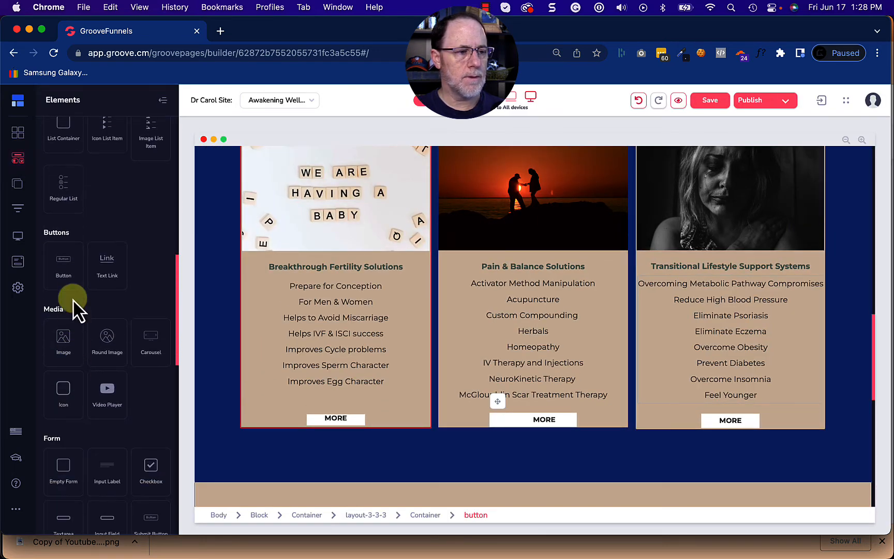
pyautogui.moveTo(65, 271); pyautogui.dragTo(339, 441)
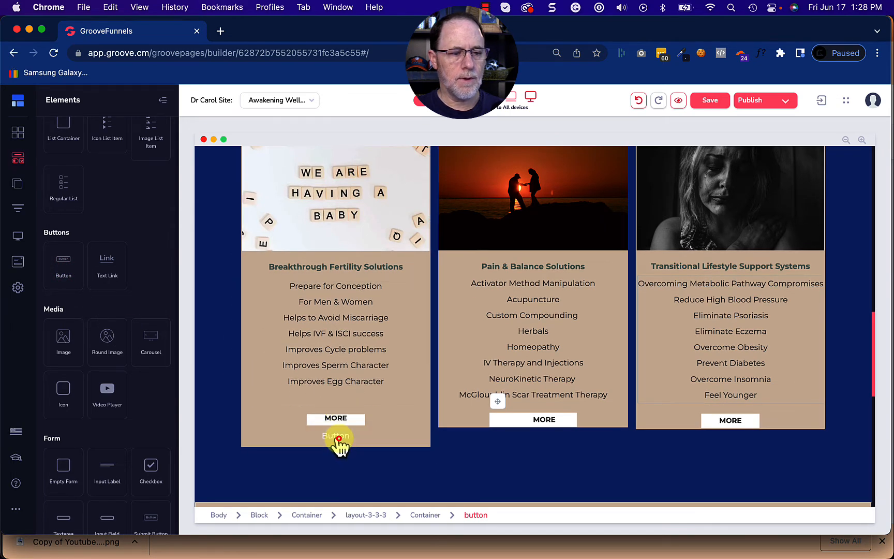
# - Change the new button's main label to MORE and update it
pyautogui.click(339, 437)
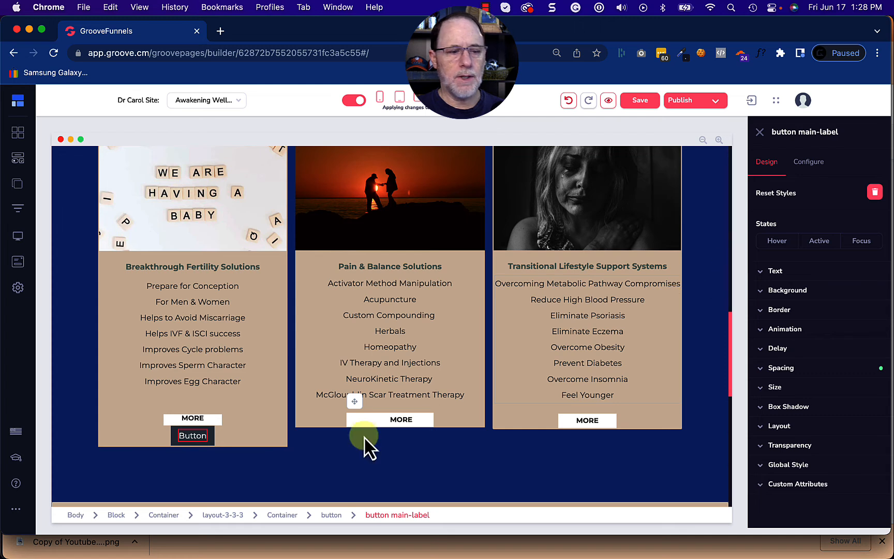
pyautogui.click(213, 445)
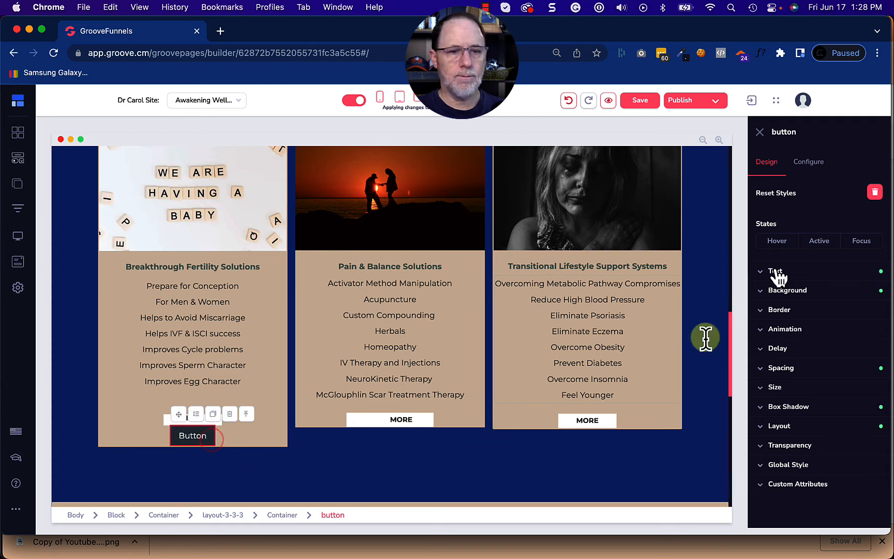
pyautogui.click(810, 162)
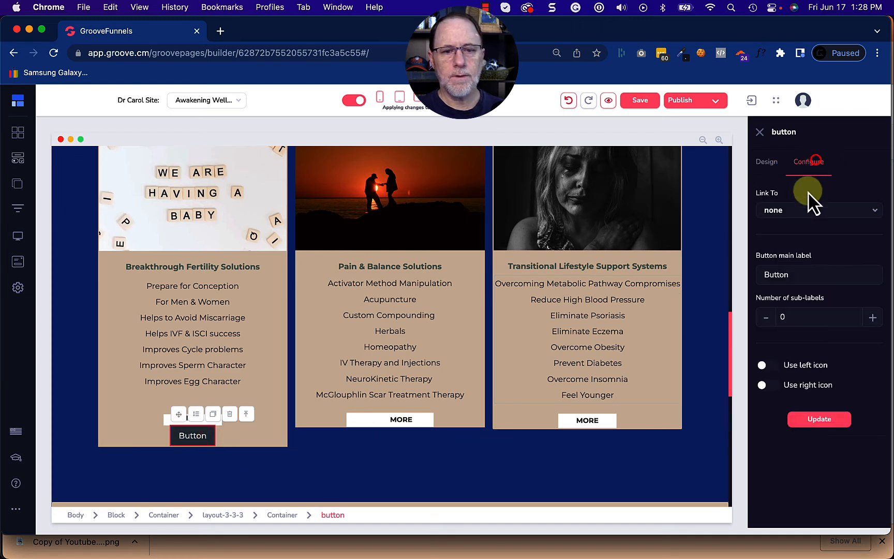
pyautogui.doubleClick(799, 275)
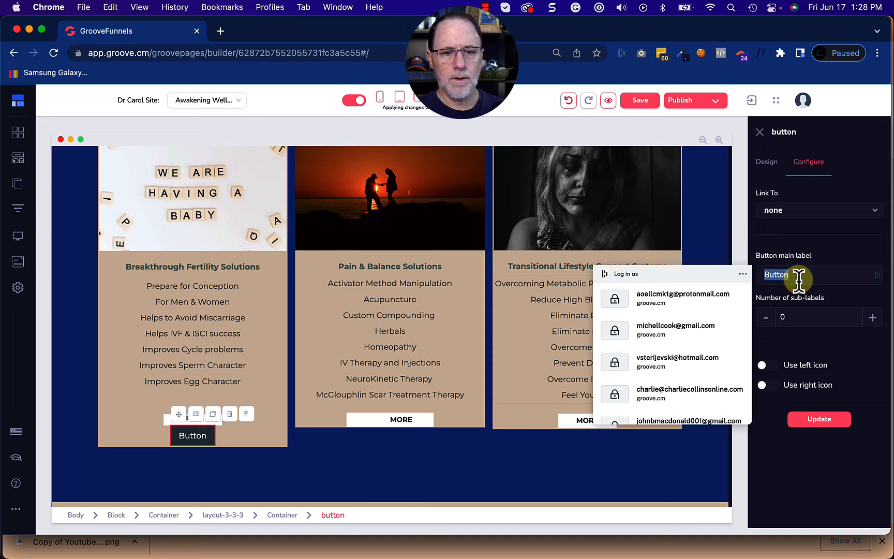
pyautogui.press('Escape')
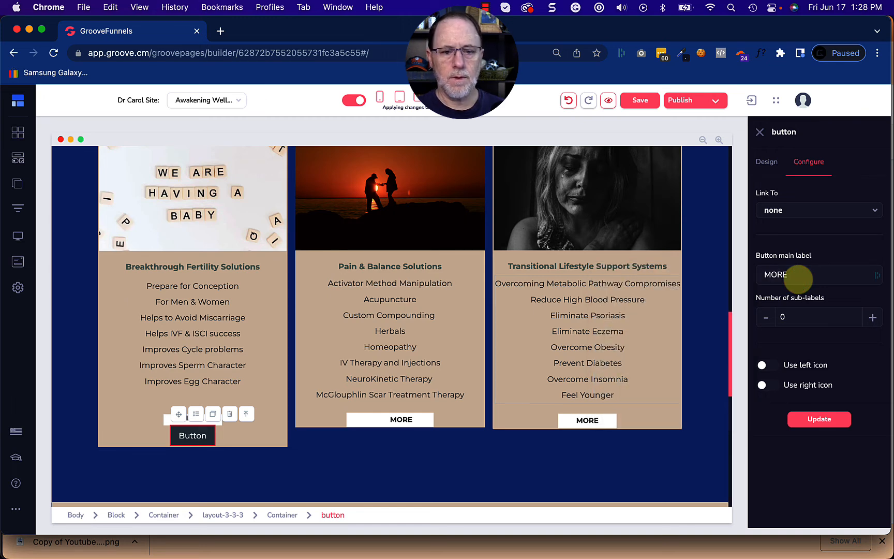
pyautogui.click(845, 422)
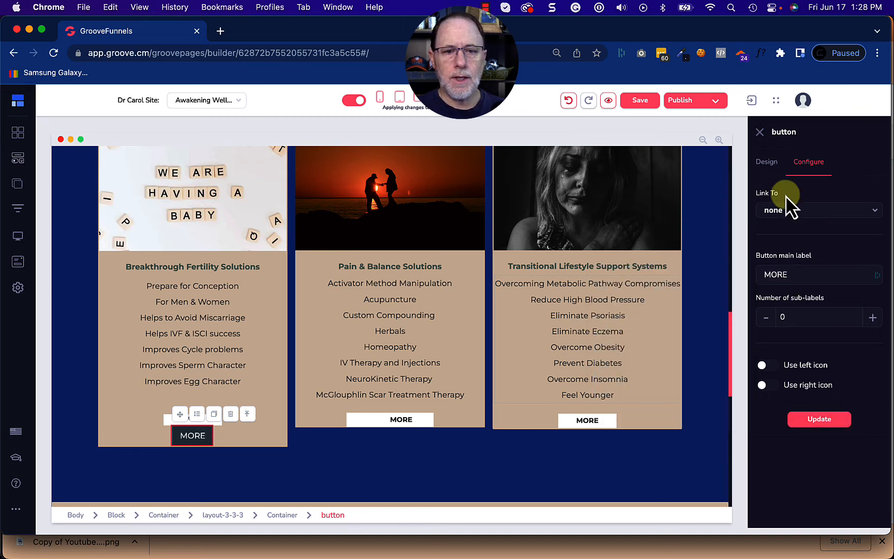
# - Set the background color of the new MORE button under Breakthrough Fertility Solutions to white
pyautogui.click(766, 161)
pyautogui.click(809, 291)
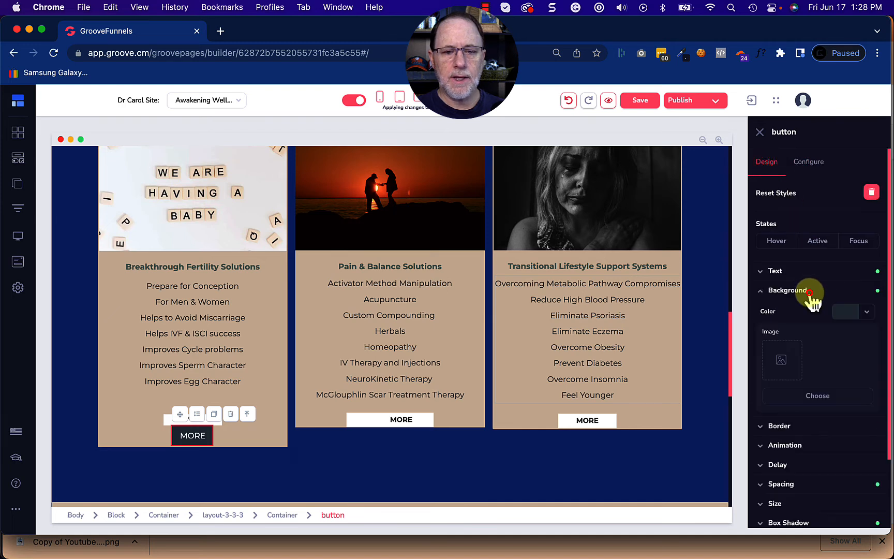
pyautogui.click(865, 311)
pyautogui.click(770, 339)
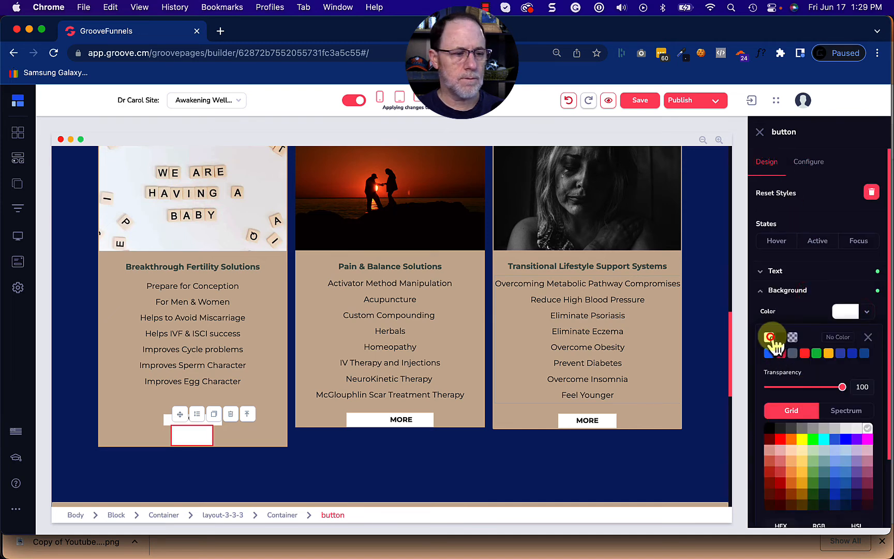
pyautogui.click(853, 312)
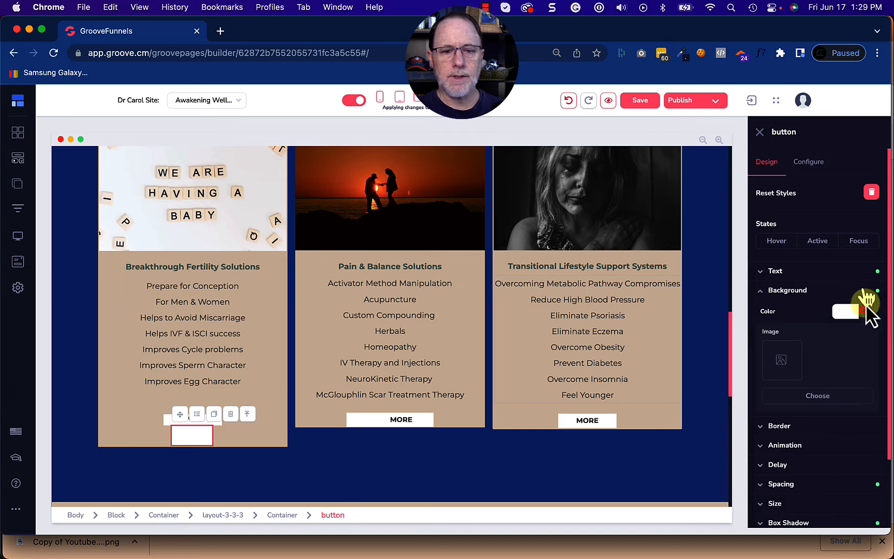
# - Set the text color of the new MORE button under Breakthrough Fertility Solutions to black and its weight to Semibold
pyautogui.click(823, 273)
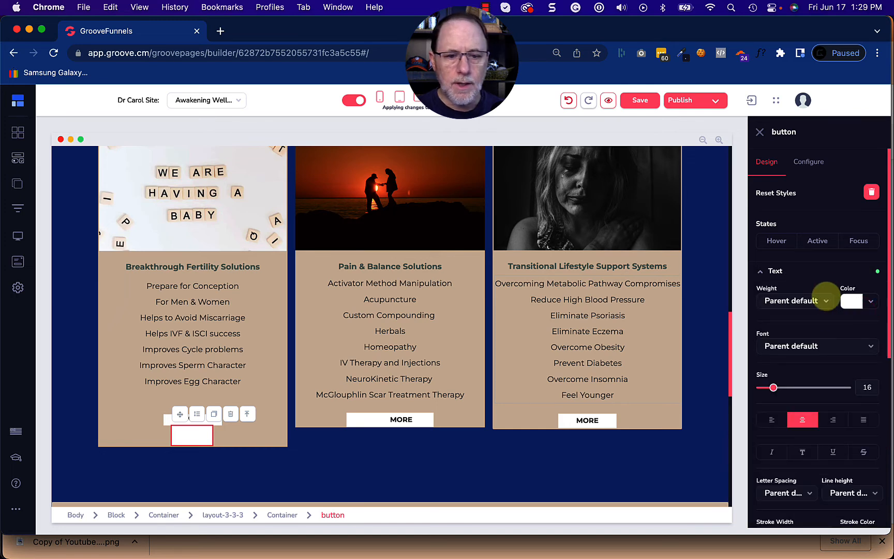
pyautogui.click(868, 301)
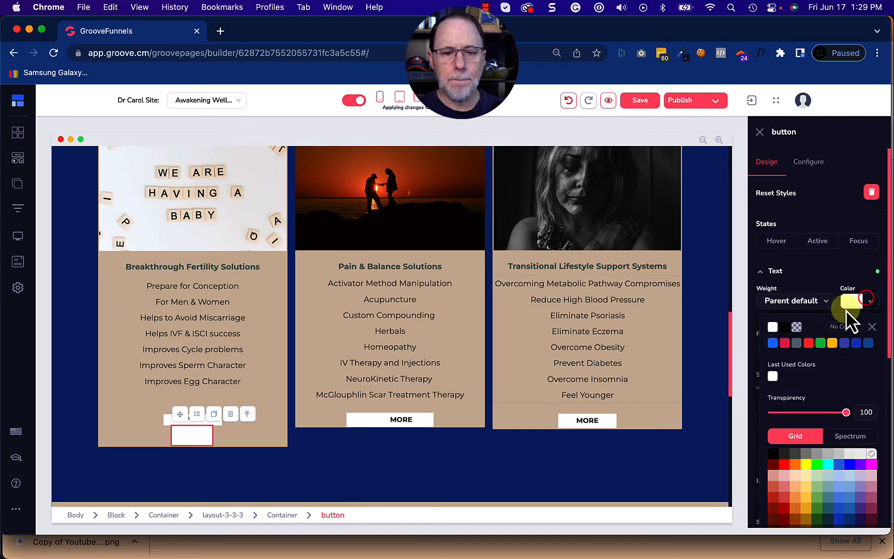
pyautogui.click(787, 328)
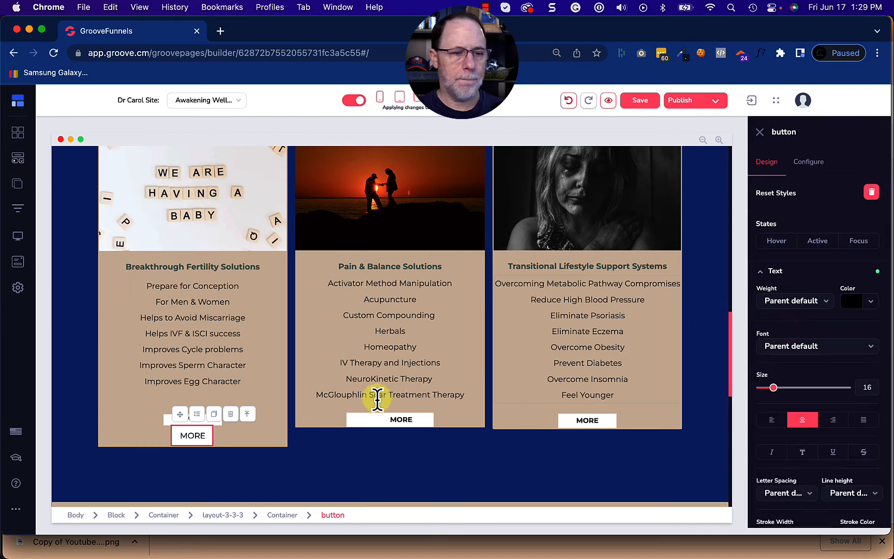
pyautogui.click(789, 304)
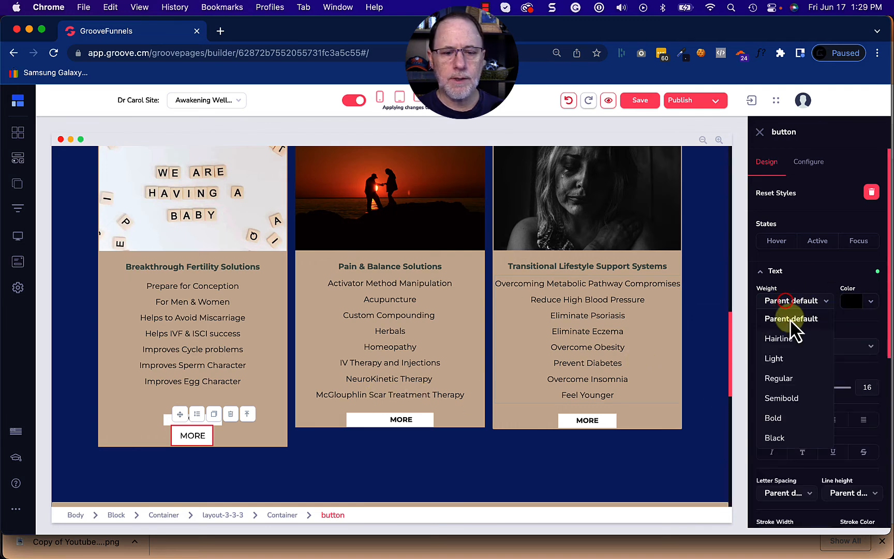
pyautogui.click(781, 398)
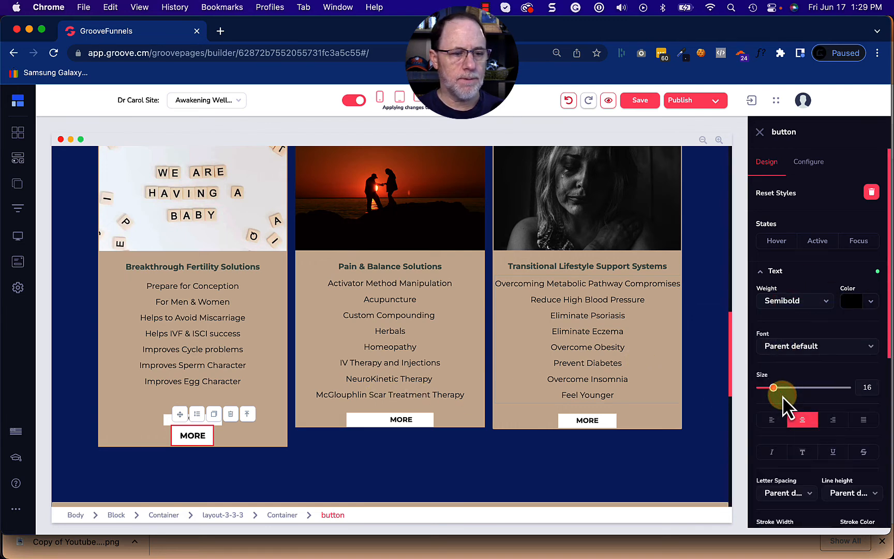
# - Delete the old MORE button above the new one in the Breakthrough Fertility Solutions column
pyautogui.click(269, 434)
pyautogui.click(217, 420)
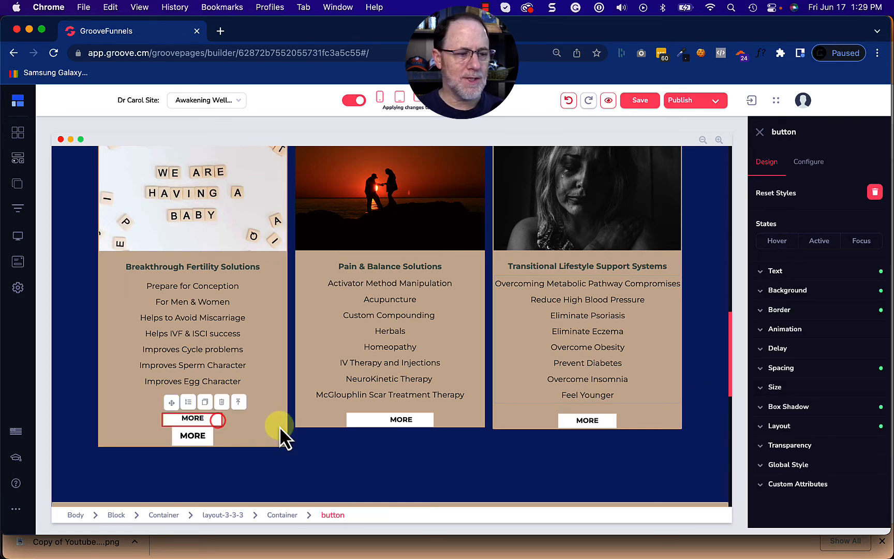
pyautogui.click(221, 402)
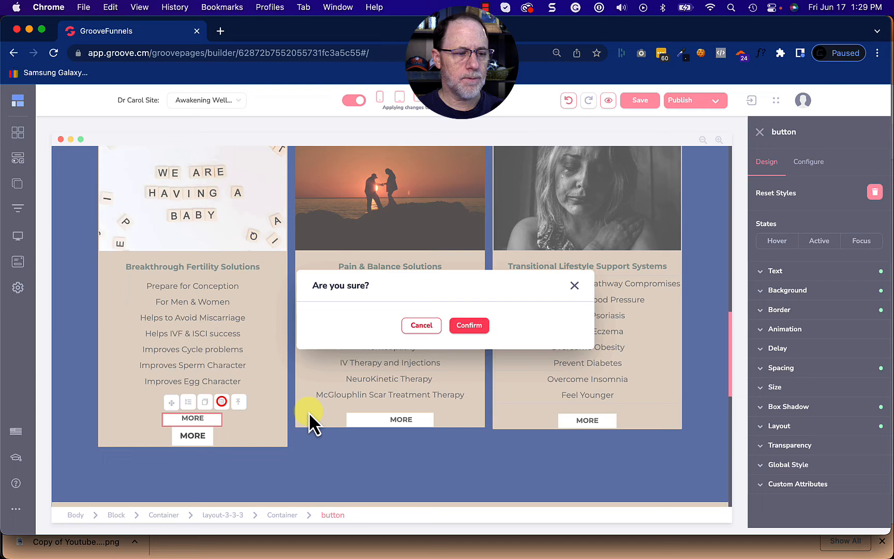
pyautogui.click(468, 326)
# - Set the bottom padding of the Breakthrough Fertility Solutions column container to 20
pyautogui.click(261, 422)
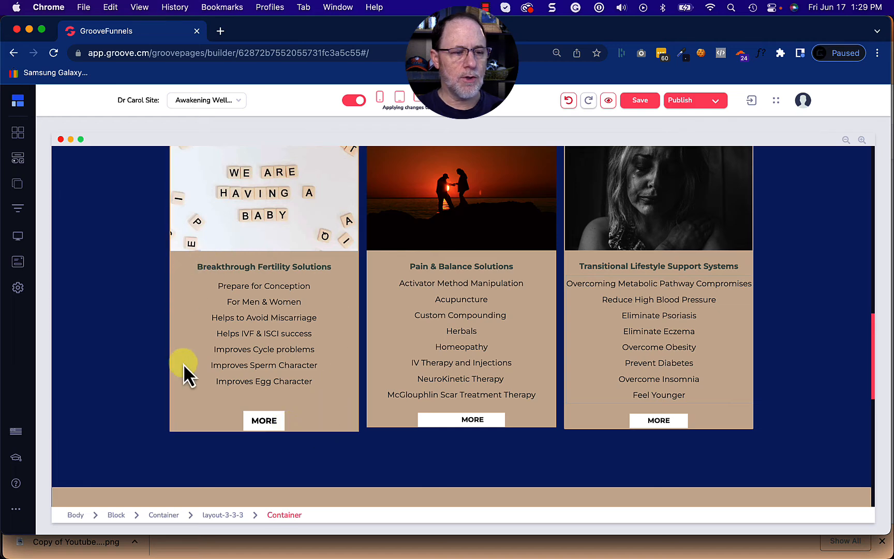
pyautogui.click(322, 428)
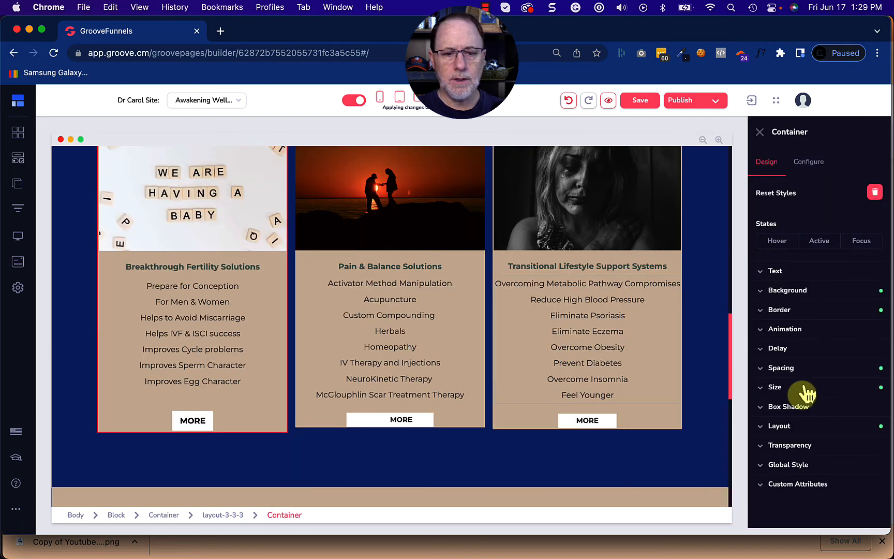
pyautogui.click(799, 367)
pyautogui.click(818, 449)
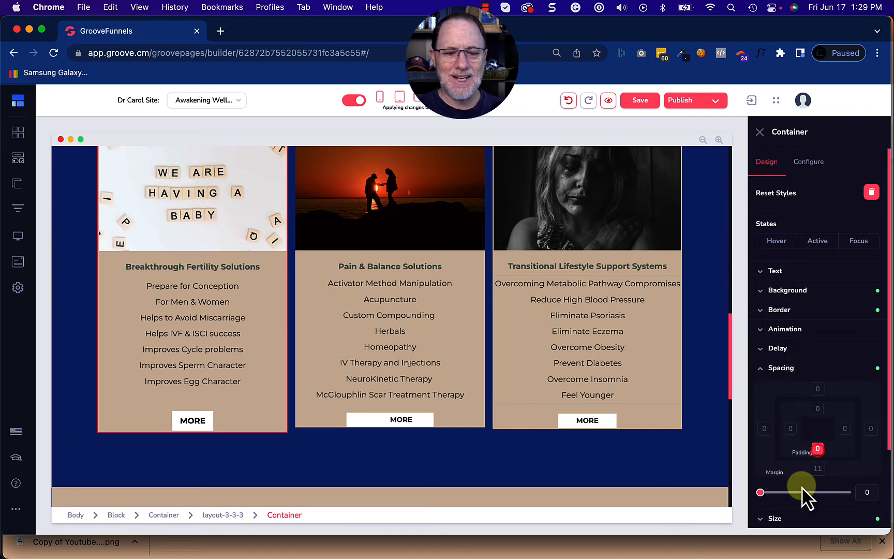
pyautogui.click(861, 491)
pyautogui.write('20')
pyautogui.click(555, 480)
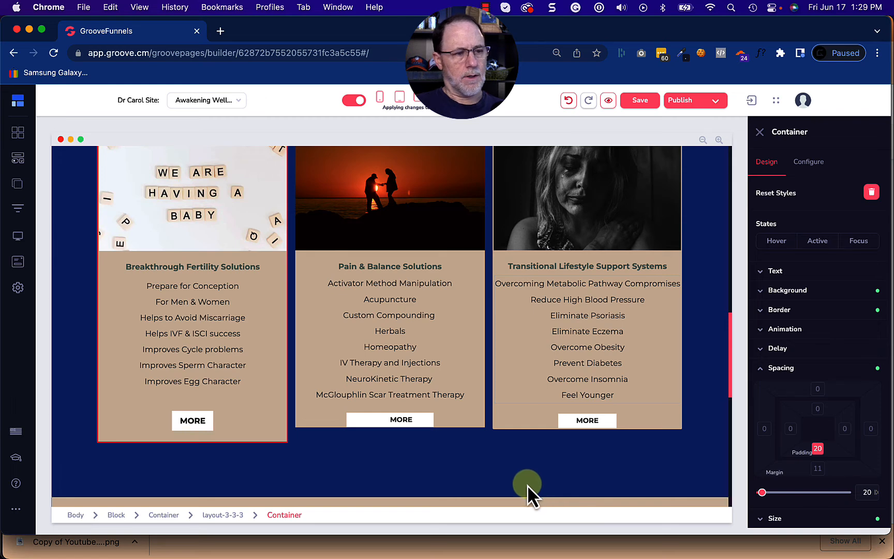
pyautogui.scroll(2, 269, 349)
pyautogui.scroll(-2, 272, 356)
pyautogui.scroll(-1, 272, 356)
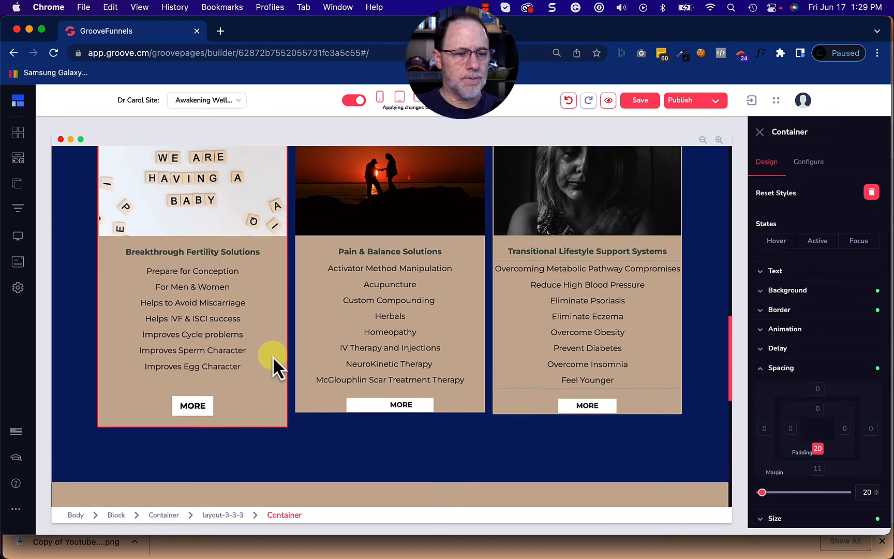
# - Replace the old MORE button under Pain & Balance Solutions with a duplicate of the Breakthrough Fertility Solutions MORE button
pyautogui.click(211, 409)
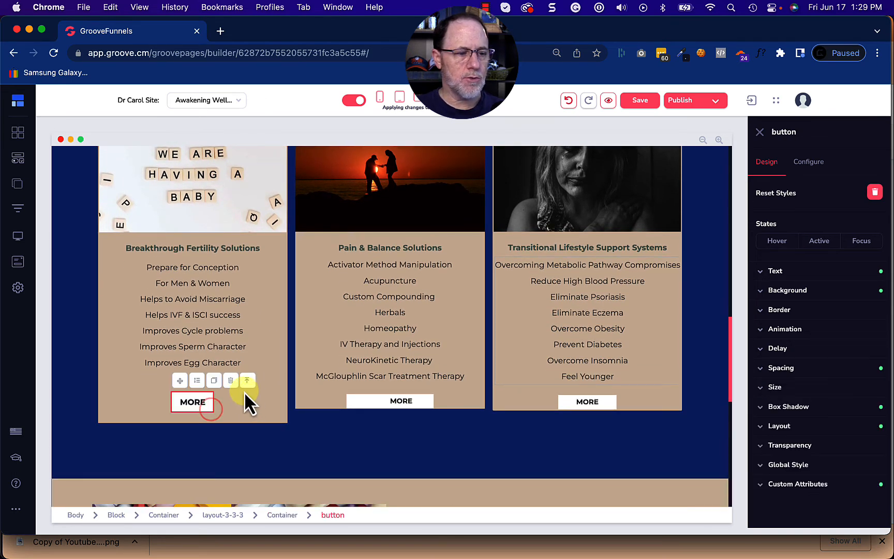
pyautogui.click(213, 380)
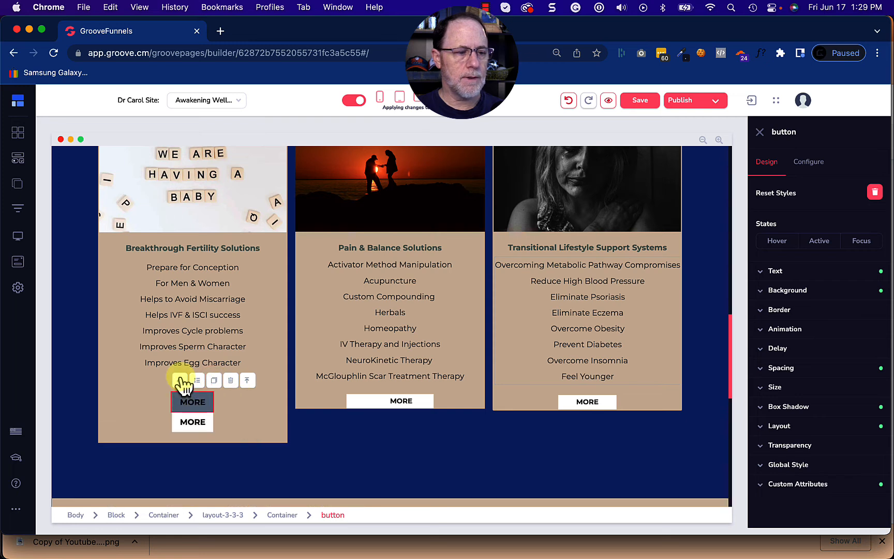
pyautogui.moveTo(180, 380); pyautogui.dragTo(419, 430)
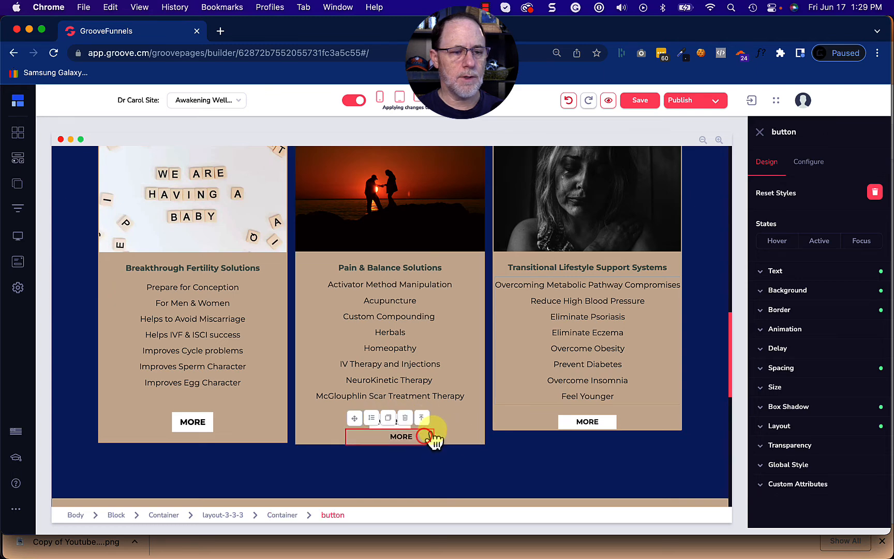
pyautogui.click(406, 418)
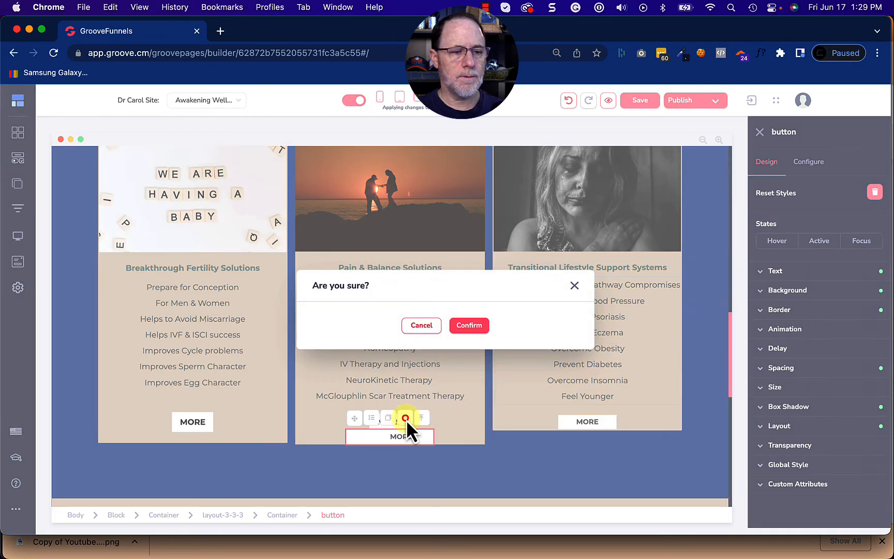
pyautogui.click(470, 326)
# - Set the bottom padding of the Pain & Balance Solutions column container to 20
pyautogui.click(511, 422)
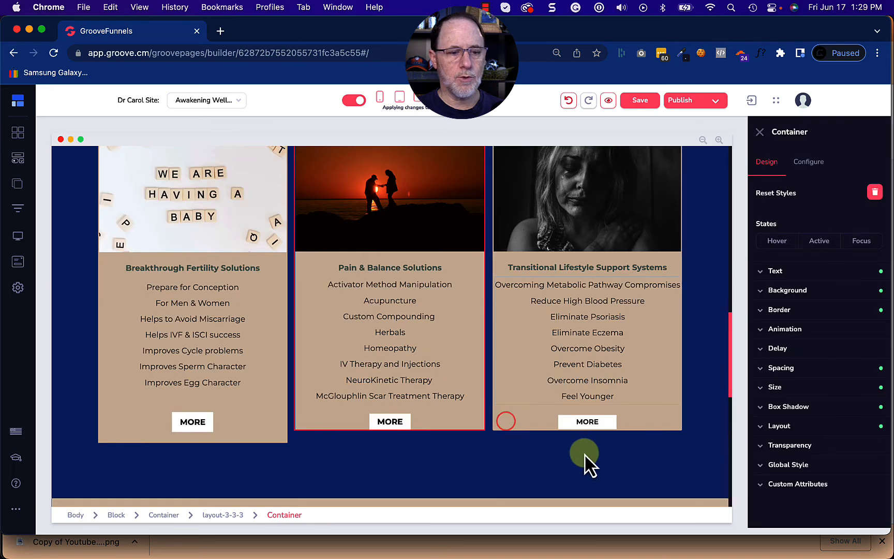
pyautogui.click(791, 367)
pyautogui.click(818, 450)
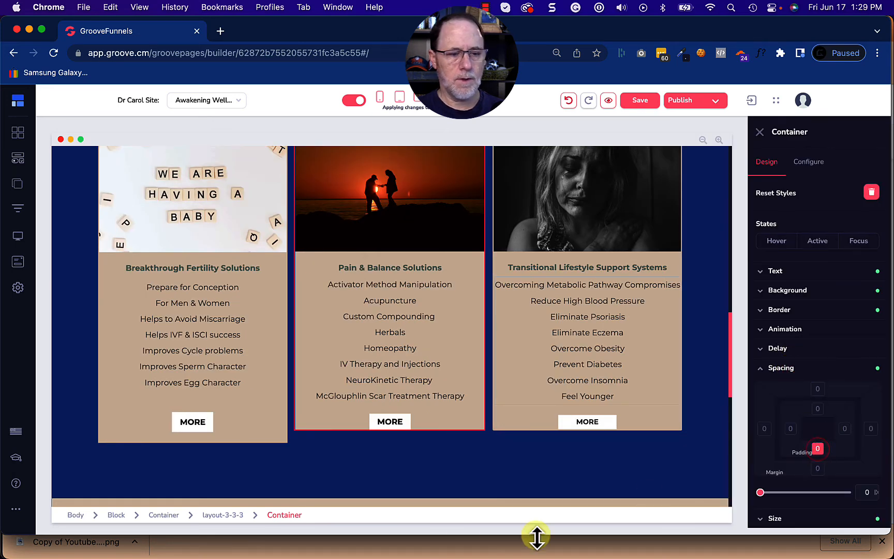
pyautogui.click(764, 493)
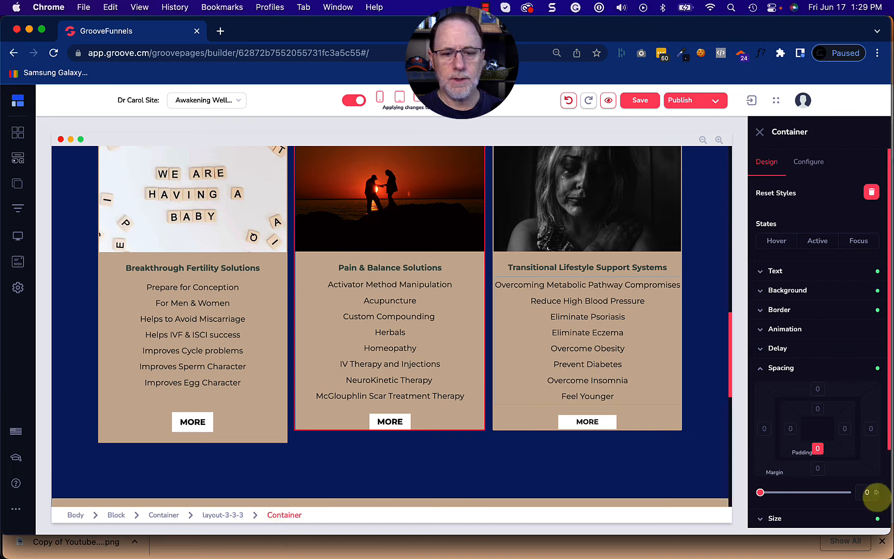
pyautogui.click(867, 492)
pyautogui.write('20')
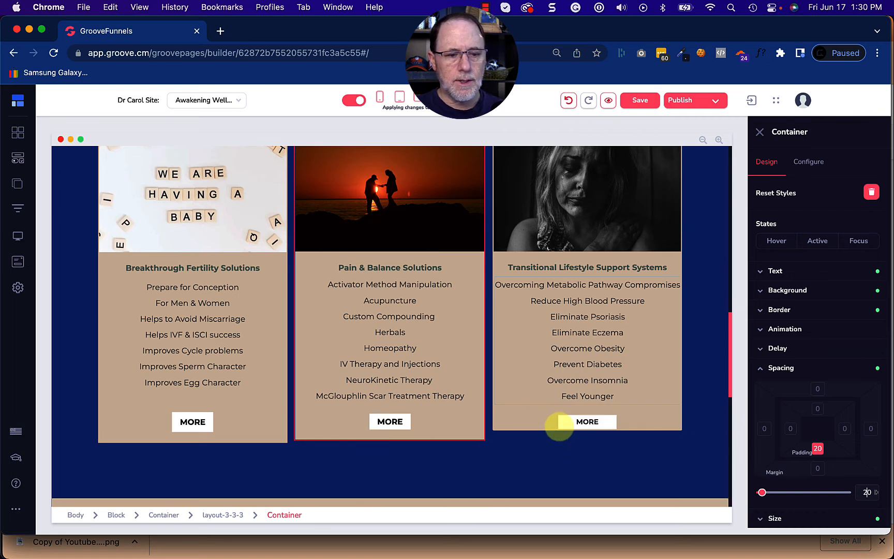
# - Replace the old MORE button under Transitional Lifestyle Support Systems with a duplicate of the Pain & Balance Solutions MORE button
pyautogui.click(408, 426)
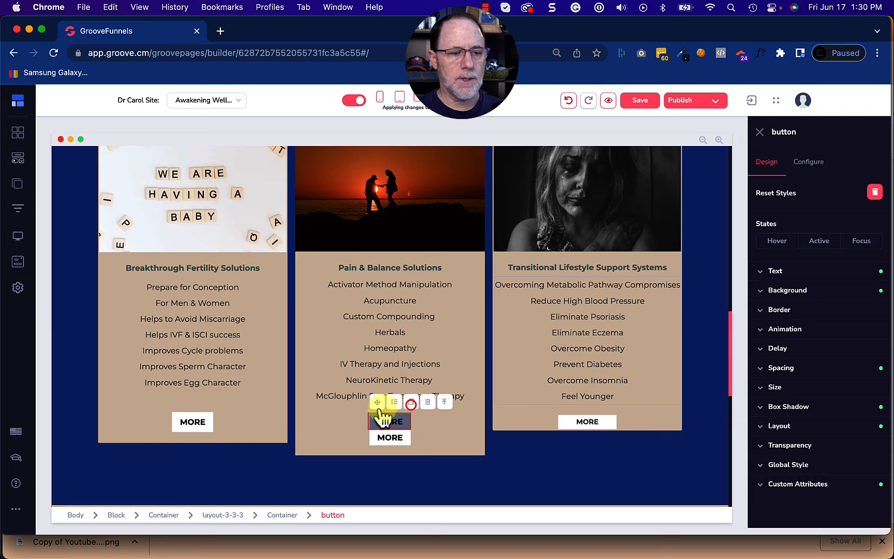
pyautogui.moveTo(376, 404); pyautogui.dragTo(603, 436)
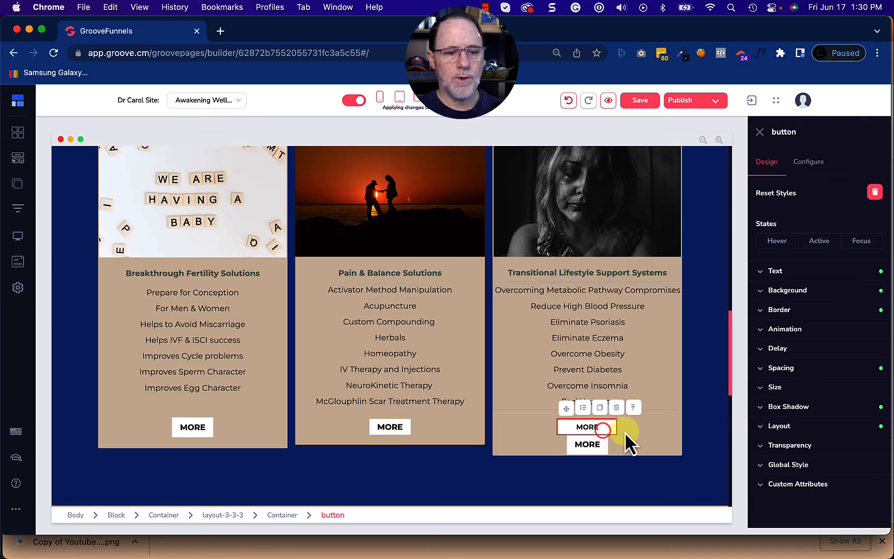
pyautogui.click(615, 409)
pyautogui.click(481, 330)
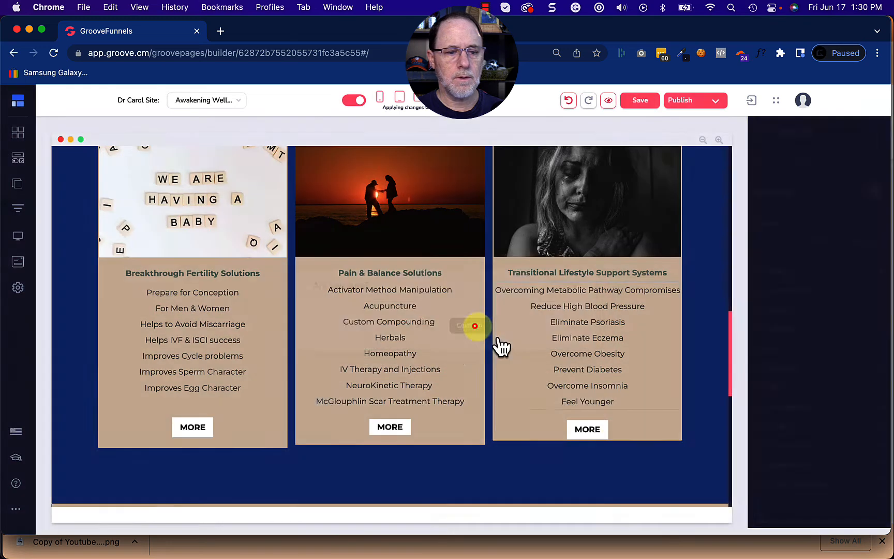
# - Set the Transitional Lifestyle Support Systems column container's bottom padding to 20, keeping its bottom margin at 0
pyautogui.click(727, 440)
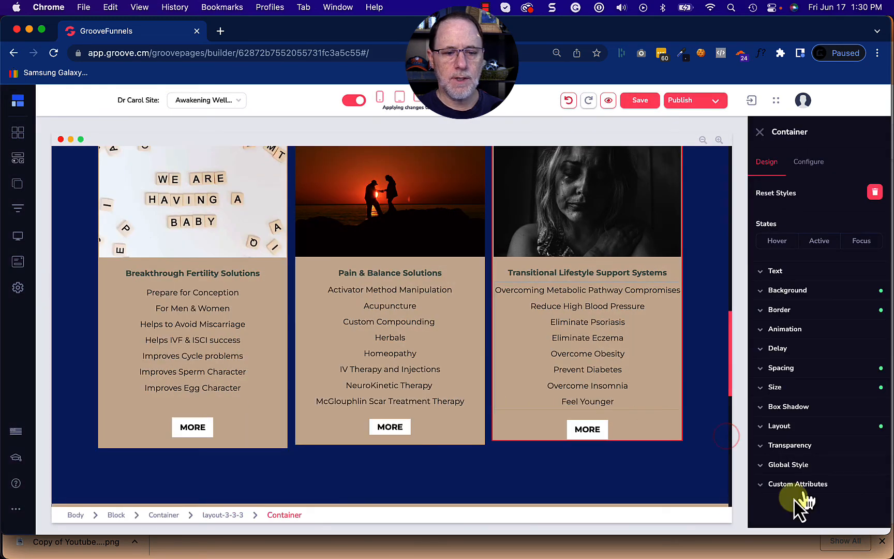
pyautogui.click(796, 368)
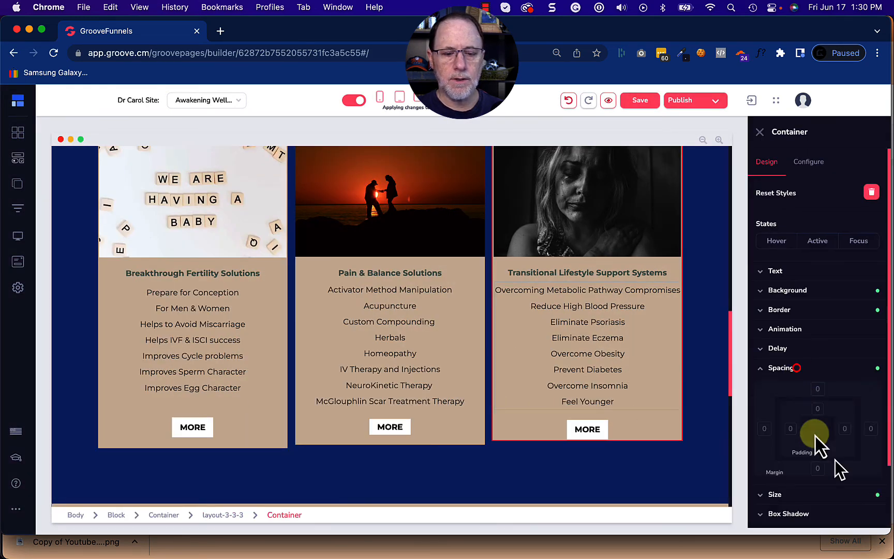
pyautogui.click(818, 469)
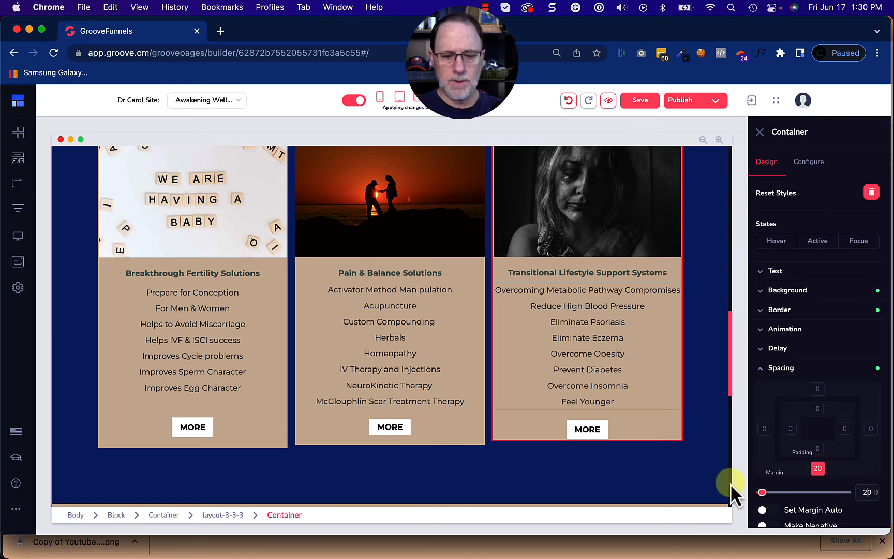
pyautogui.press('BackSpace')
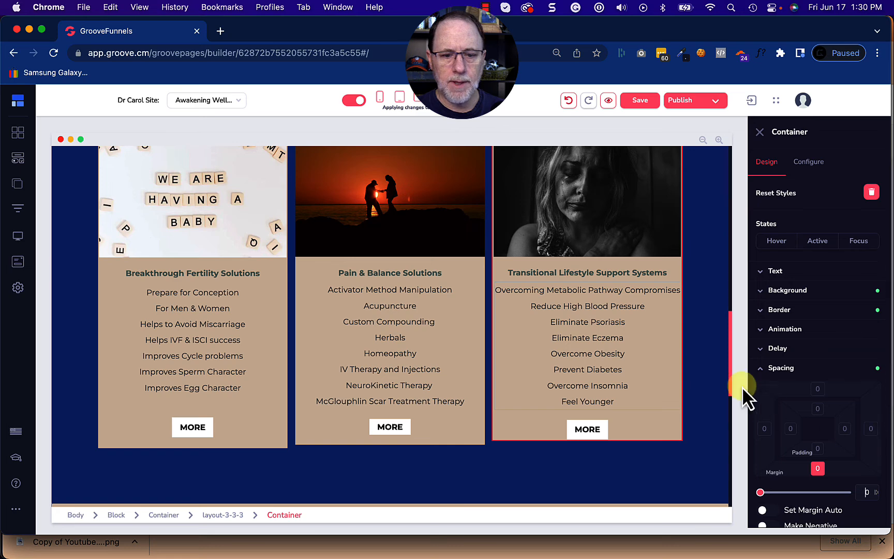
pyautogui.click(817, 449)
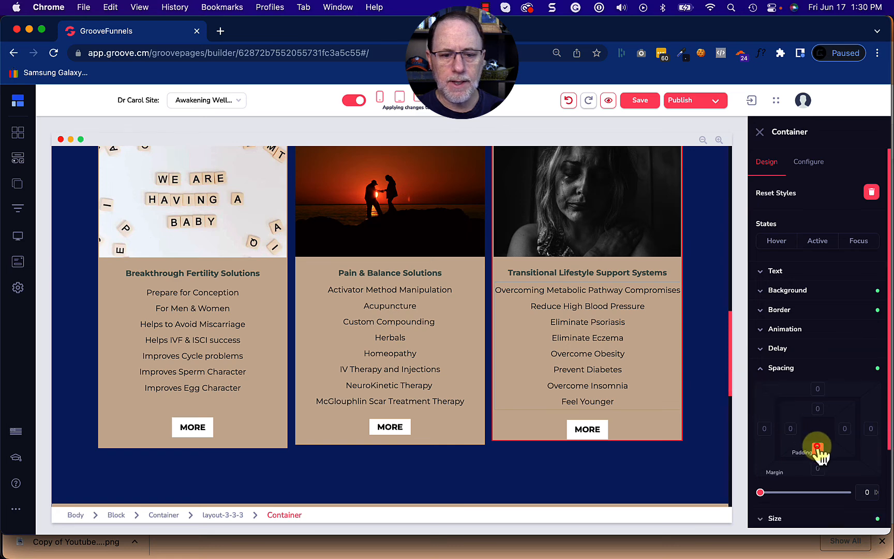
pyautogui.click(863, 490)
pyautogui.write('20')
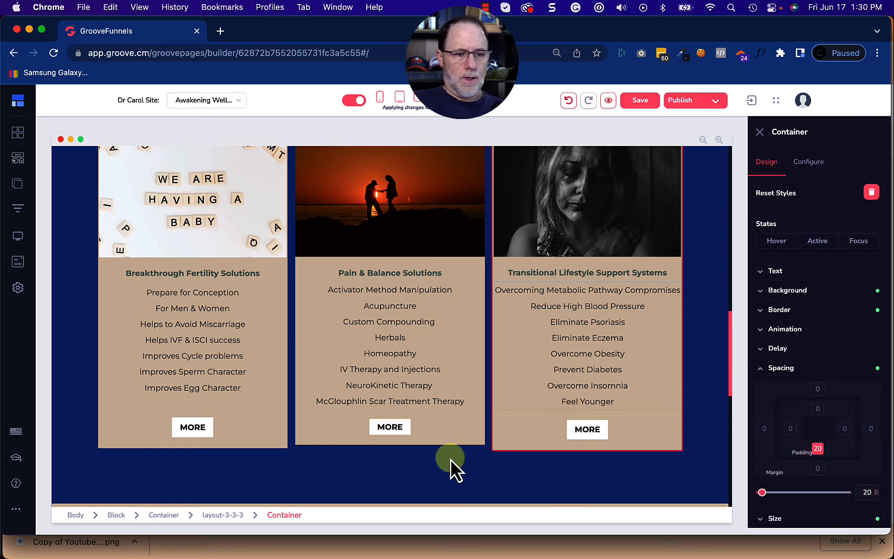
# - Compare the size and spacing settings of the Breakthrough Fertility Solutions MORE button with the spacing of the Pain & Balance Solutions MORE button
pyautogui.scroll(-3, 450, 459)
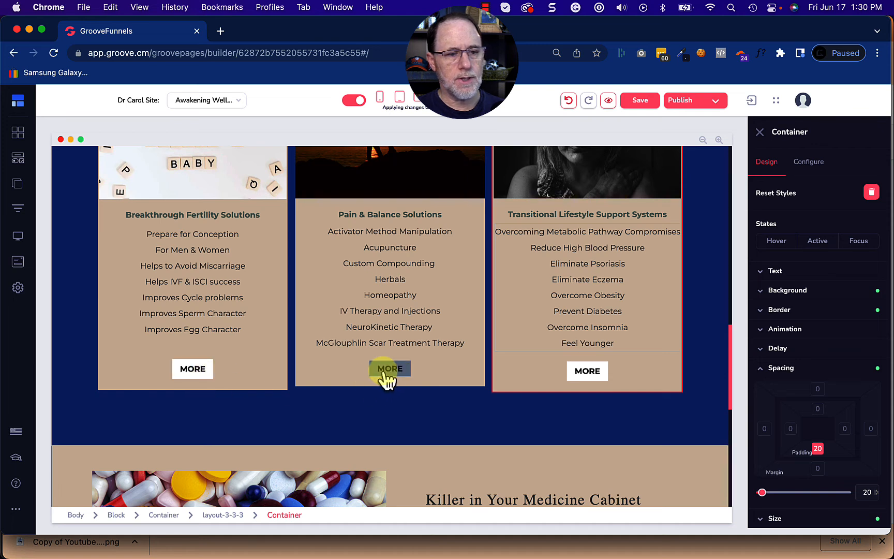
pyautogui.click(211, 378)
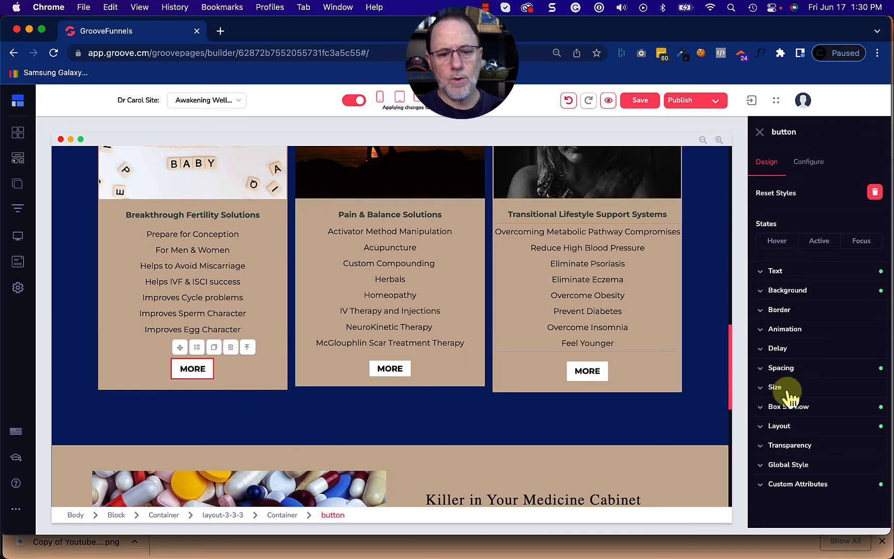
pyautogui.click(776, 388)
pyautogui.scroll(-4, 784, 440)
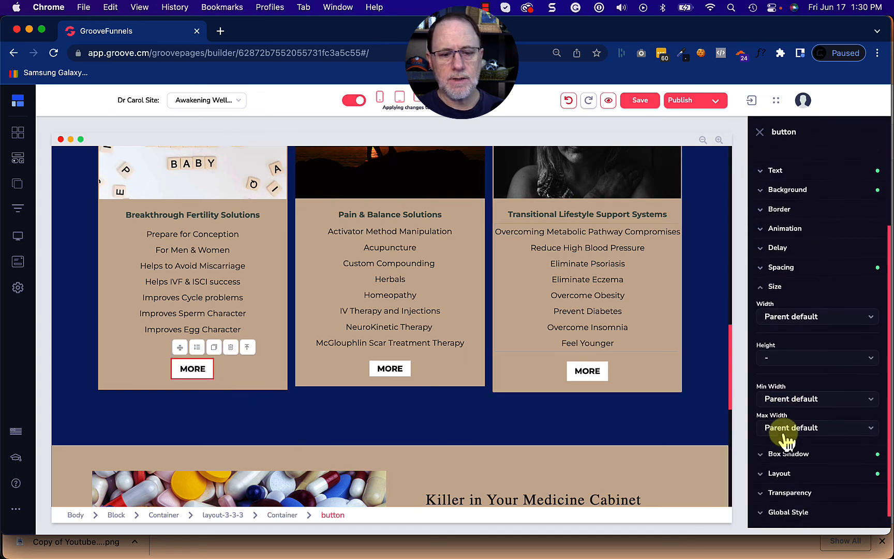
pyautogui.scroll(2, 784, 438)
pyautogui.click(777, 341)
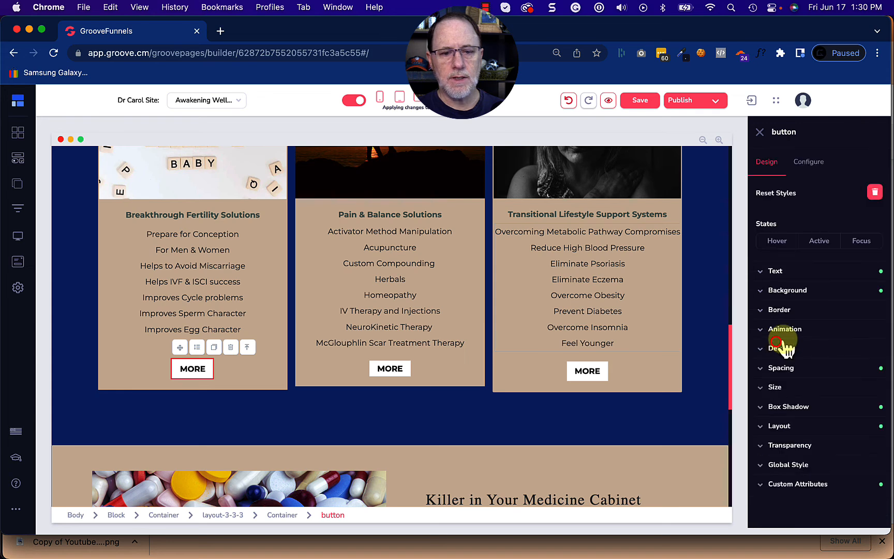
pyautogui.click(783, 367)
pyautogui.scroll(-2, 784, 368)
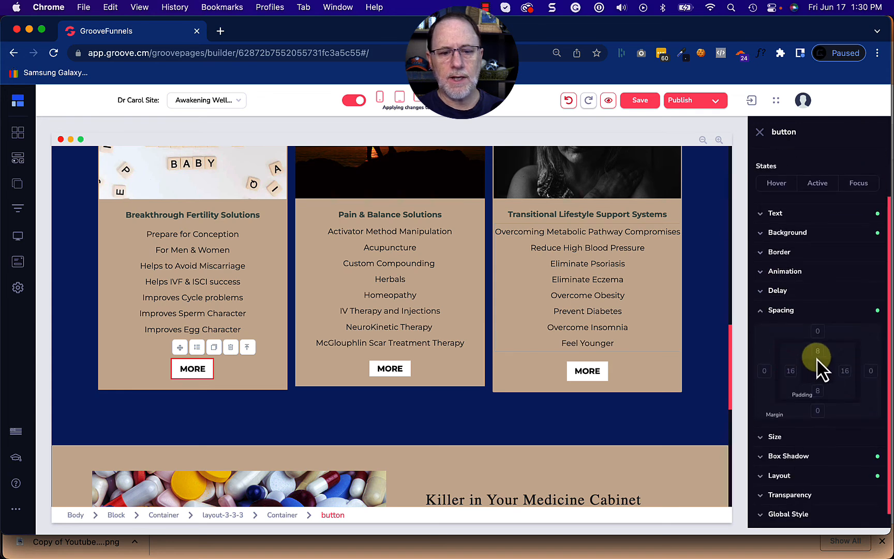
pyautogui.click(413, 371)
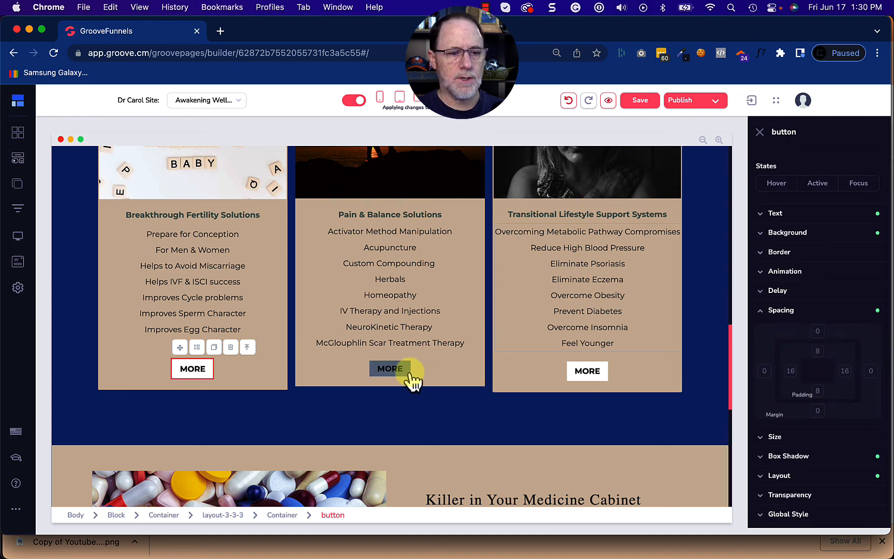
pyautogui.click(775, 376)
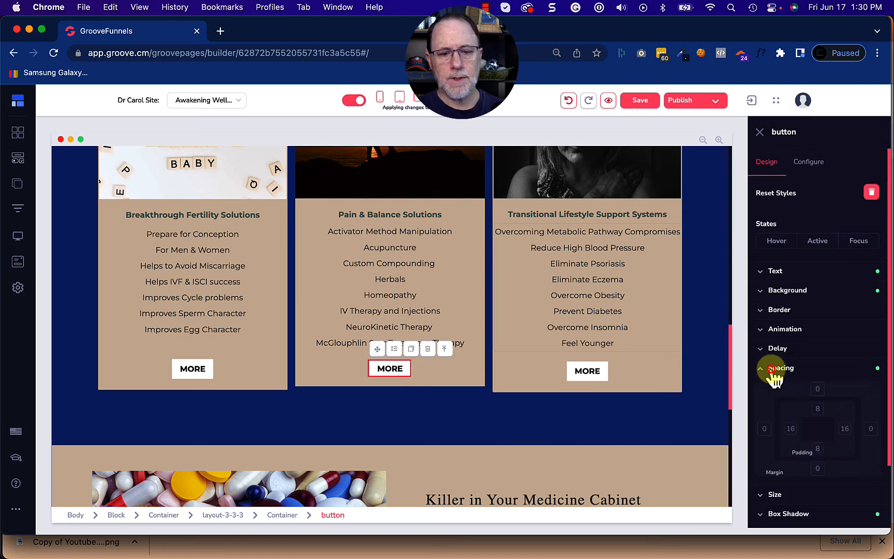
pyautogui.click(456, 381)
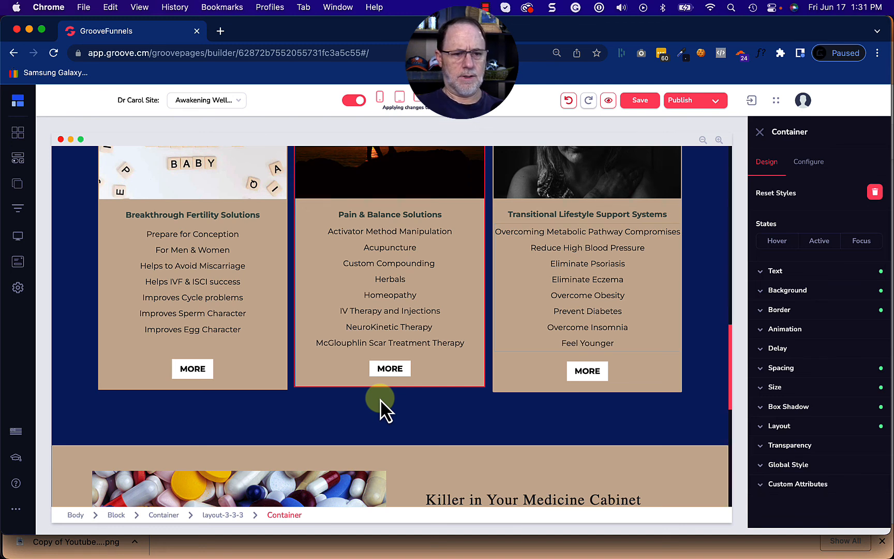
# - Set the top and bottom padding of the Pain & Balance Solutions MORE button to 10
pyautogui.click(404, 376)
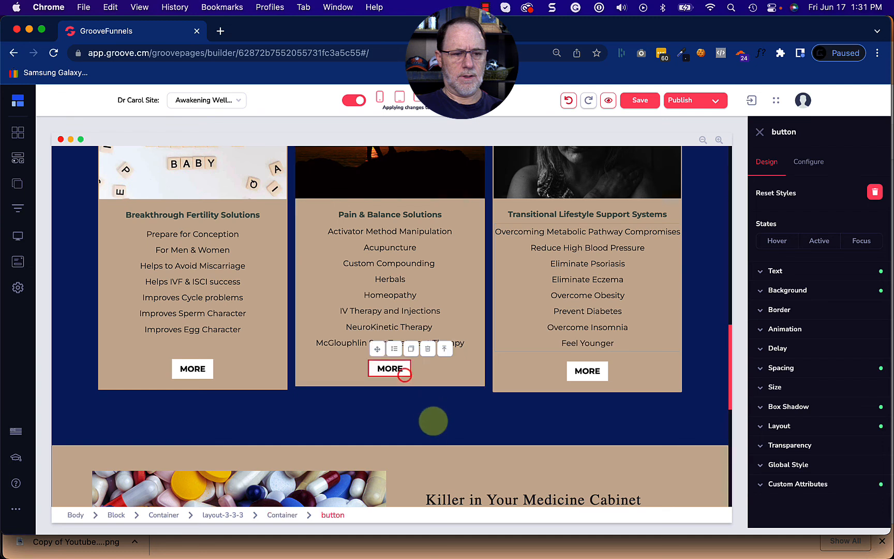
pyautogui.click(795, 367)
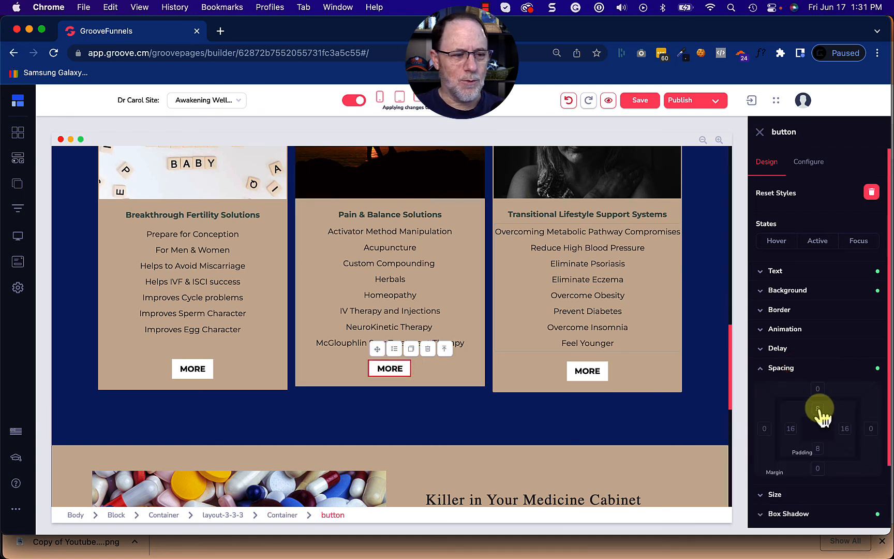
pyautogui.click(819, 409)
pyautogui.click(817, 449)
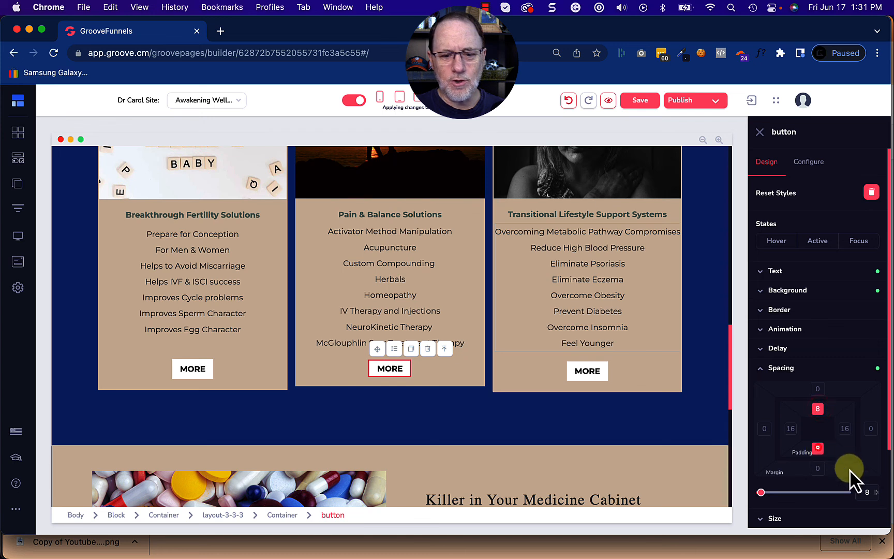
pyautogui.doubleClick(870, 492)
pyautogui.write('10')
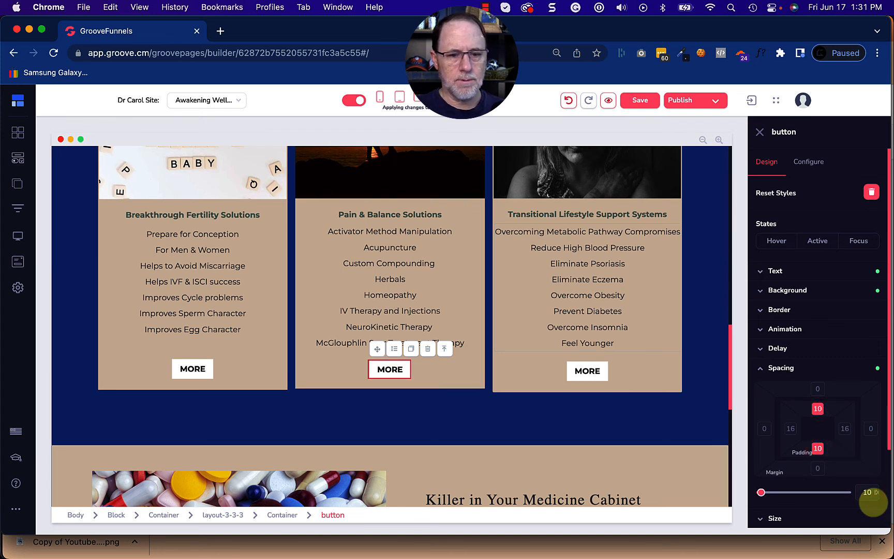
# - Set the bottom padding of the Pain & Balance Solutions column container to 25
pyautogui.click(473, 387)
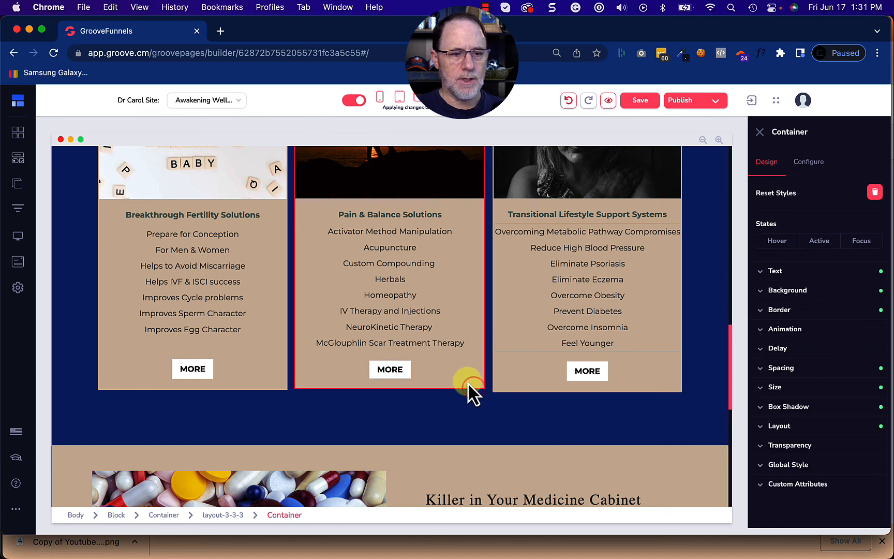
pyautogui.click(795, 369)
pyautogui.click(818, 448)
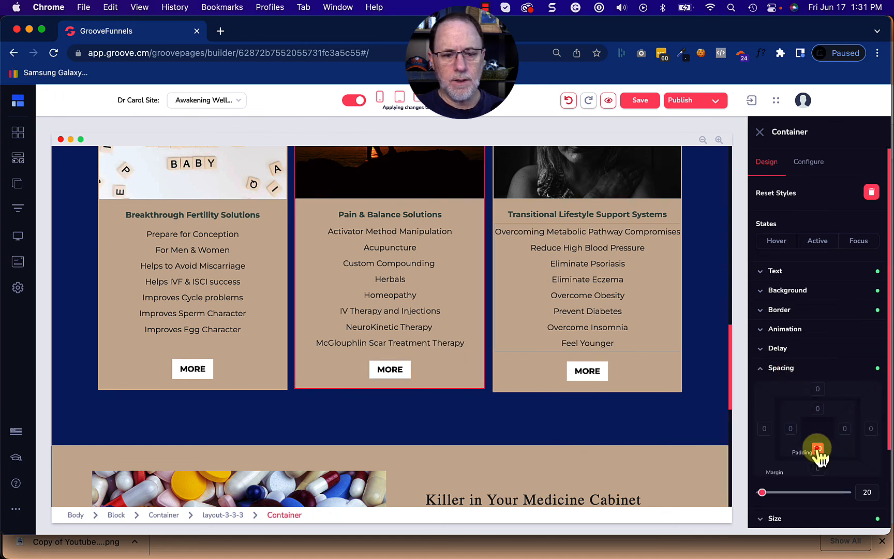
pyautogui.doubleClick(873, 493)
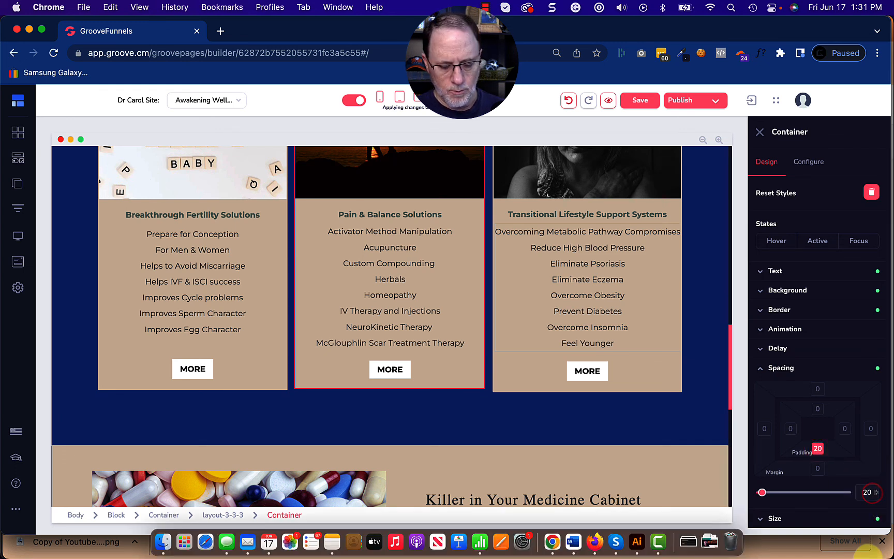
pyautogui.write('25')
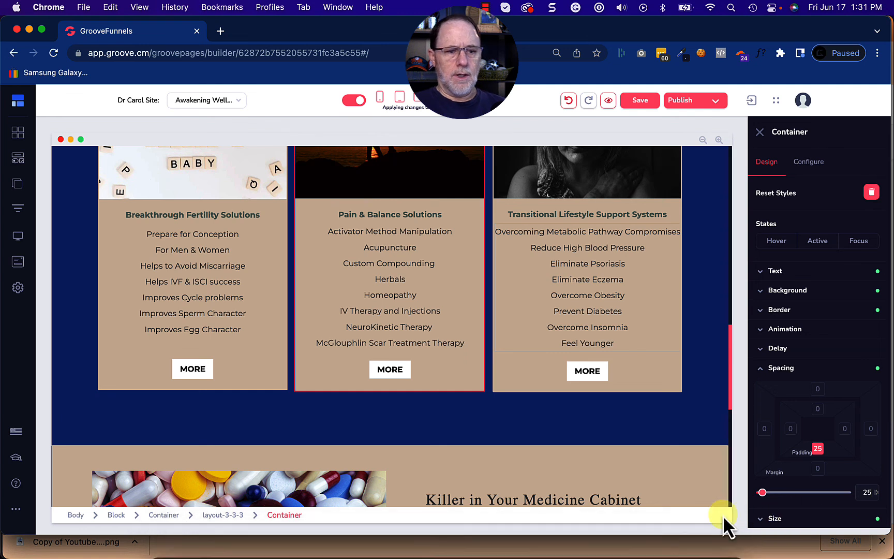
pyautogui.click(549, 435)
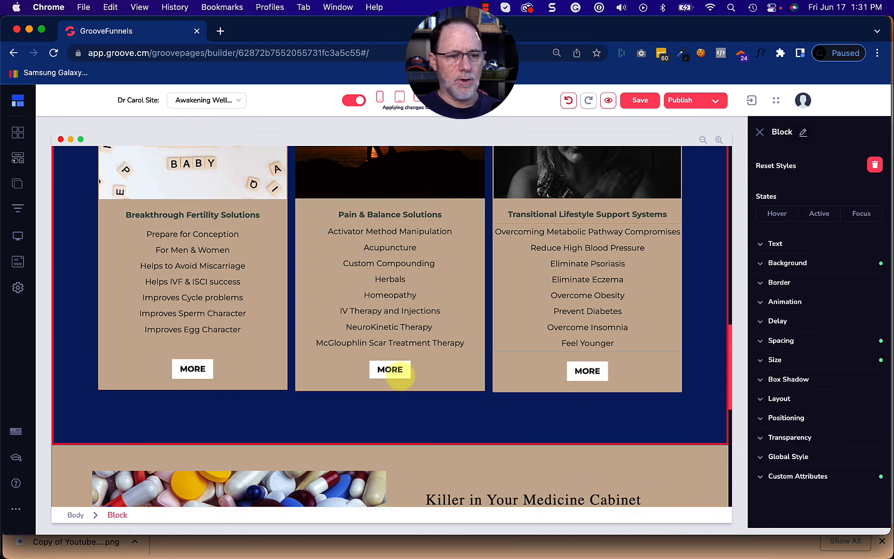
# - Check how the three-column services section lays out at the smaller device preview sizes
pyautogui.scroll(3, 419, 411)
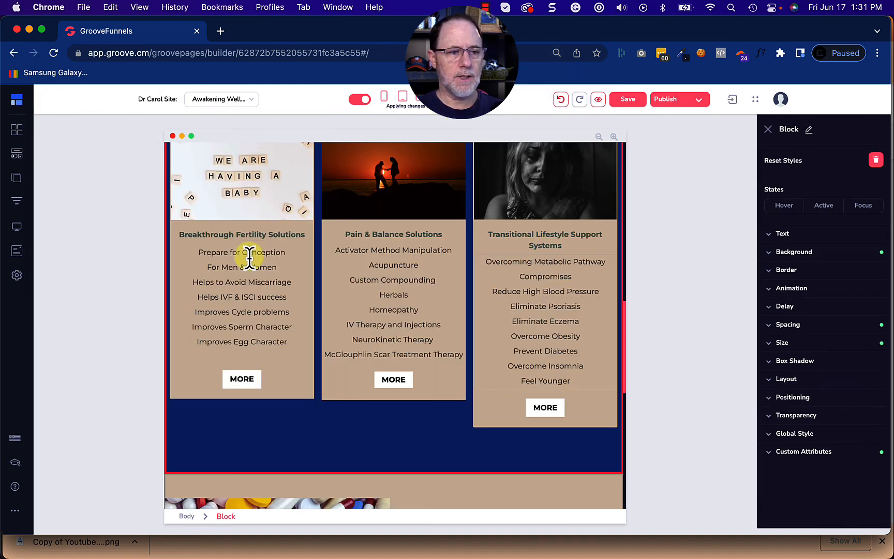
pyautogui.click(422, 103)
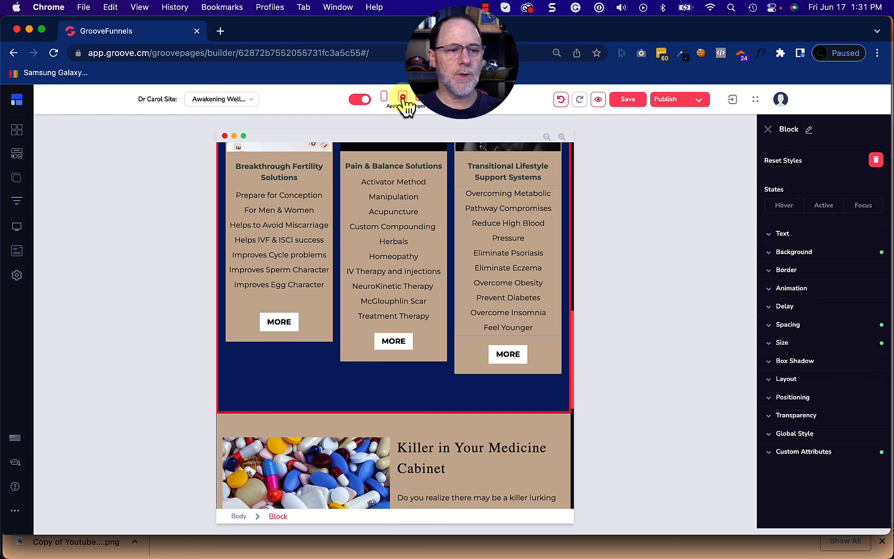
pyautogui.click(405, 98)
pyautogui.click(383, 99)
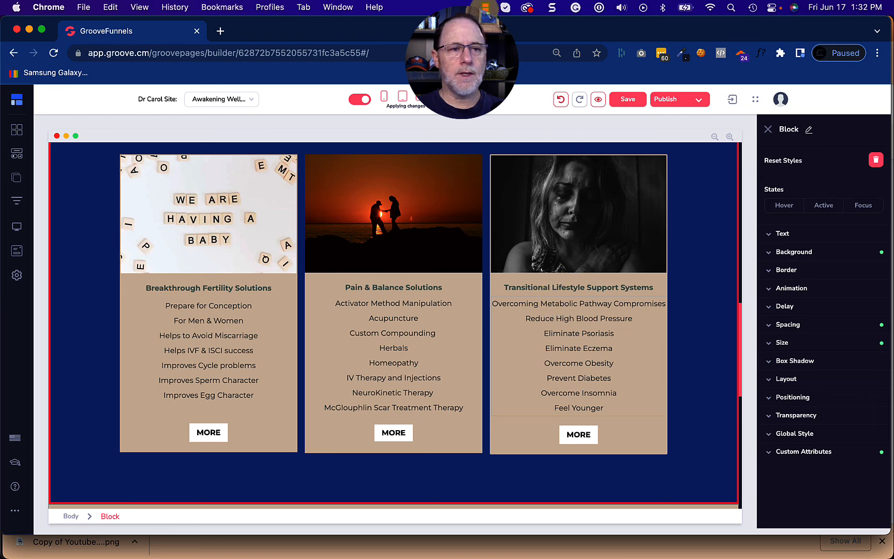
pyautogui.click(485, 8)
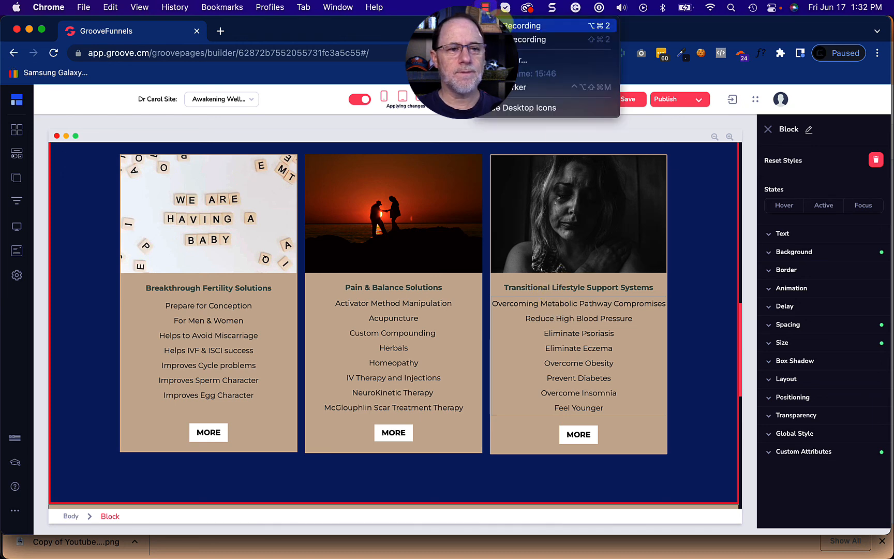